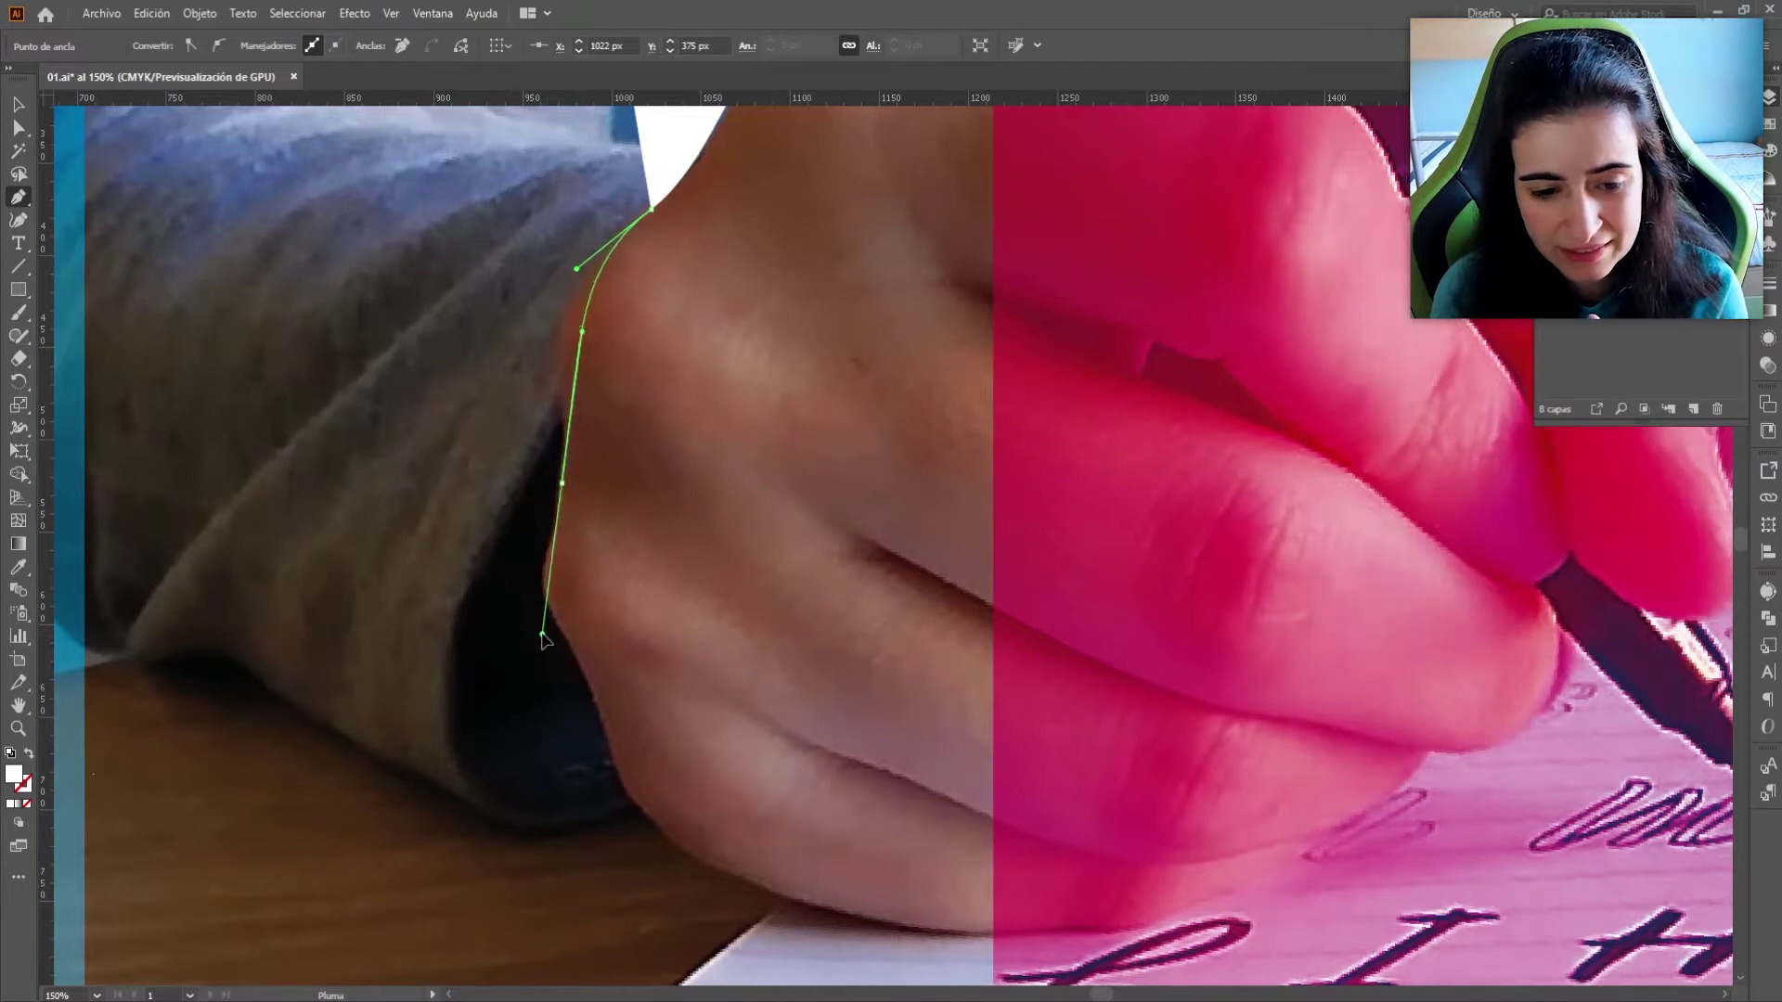
Trace the hand's outer edge with the Pen tool past the sleeve cuff to where the hand meets the notebook.
{"action": "left_click_drag", "start_coordinate": [545, 639], "coordinate": [569, 657]}
{"action": "left_click_drag", "start_coordinate": [661, 731], "coordinate": [569, 462]}
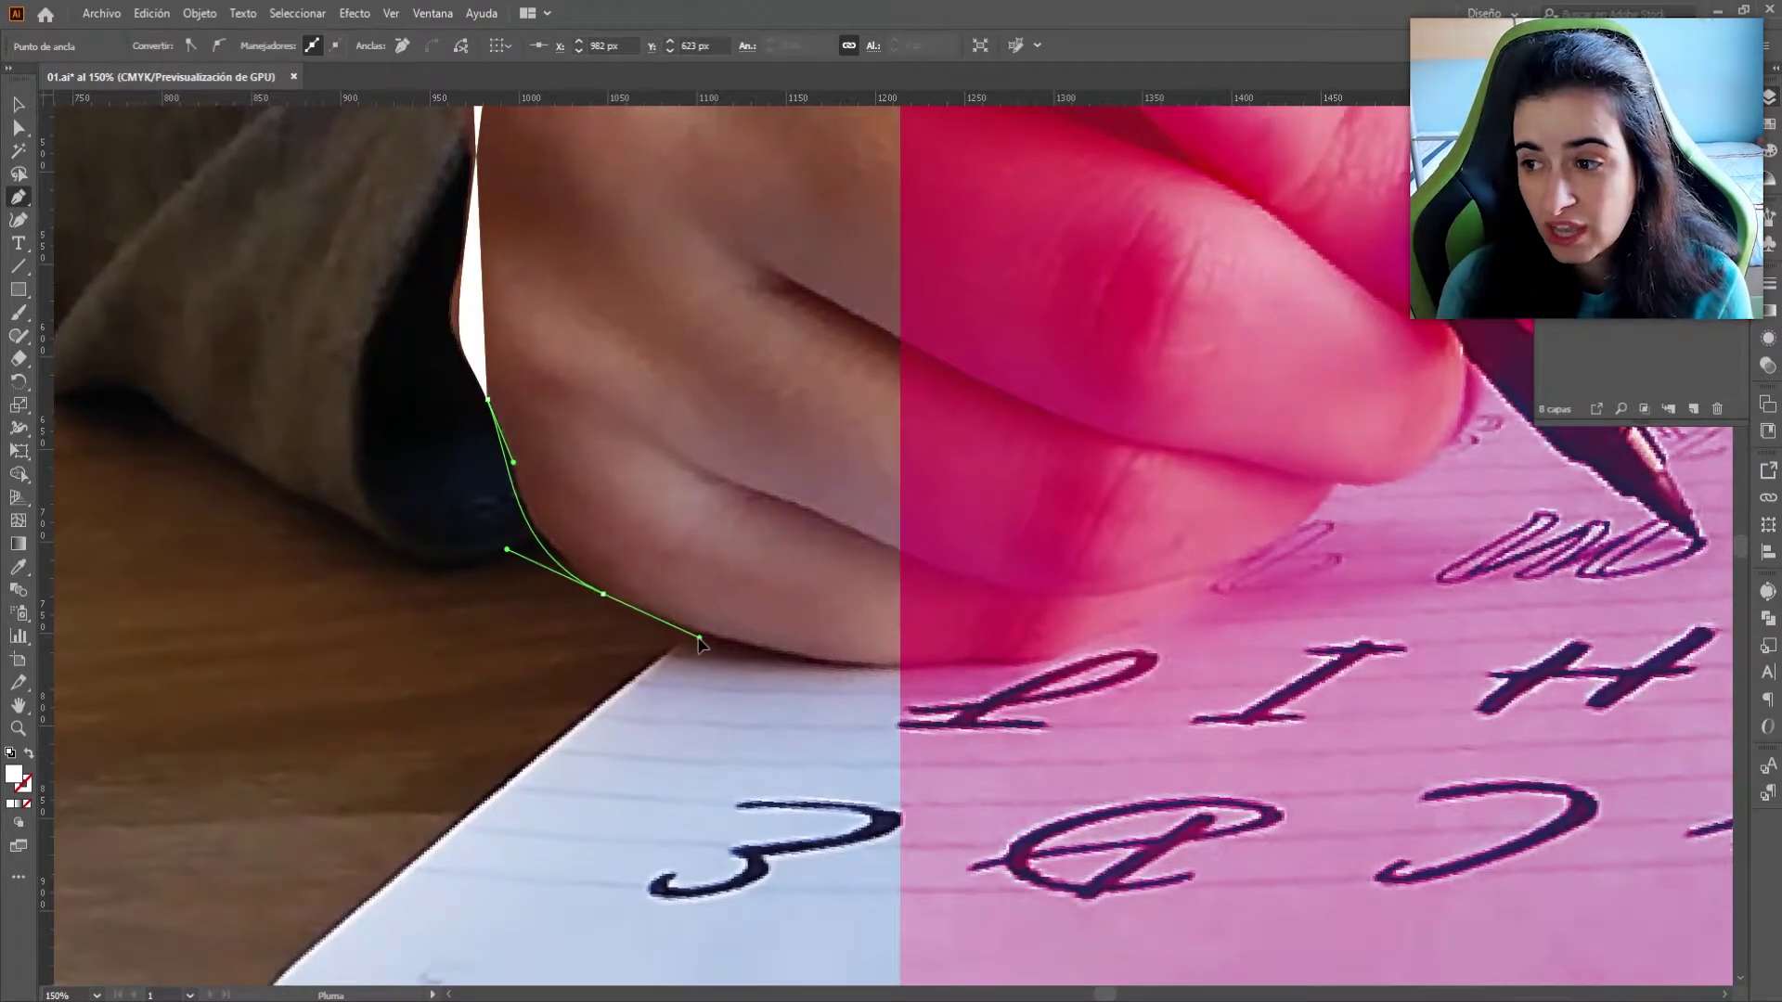
{"action": "left_click_drag", "start_coordinate": [699, 638], "coordinate": [701, 639]}
{"action": "left_click_drag", "start_coordinate": [949, 633], "coordinate": [1274, 484]}
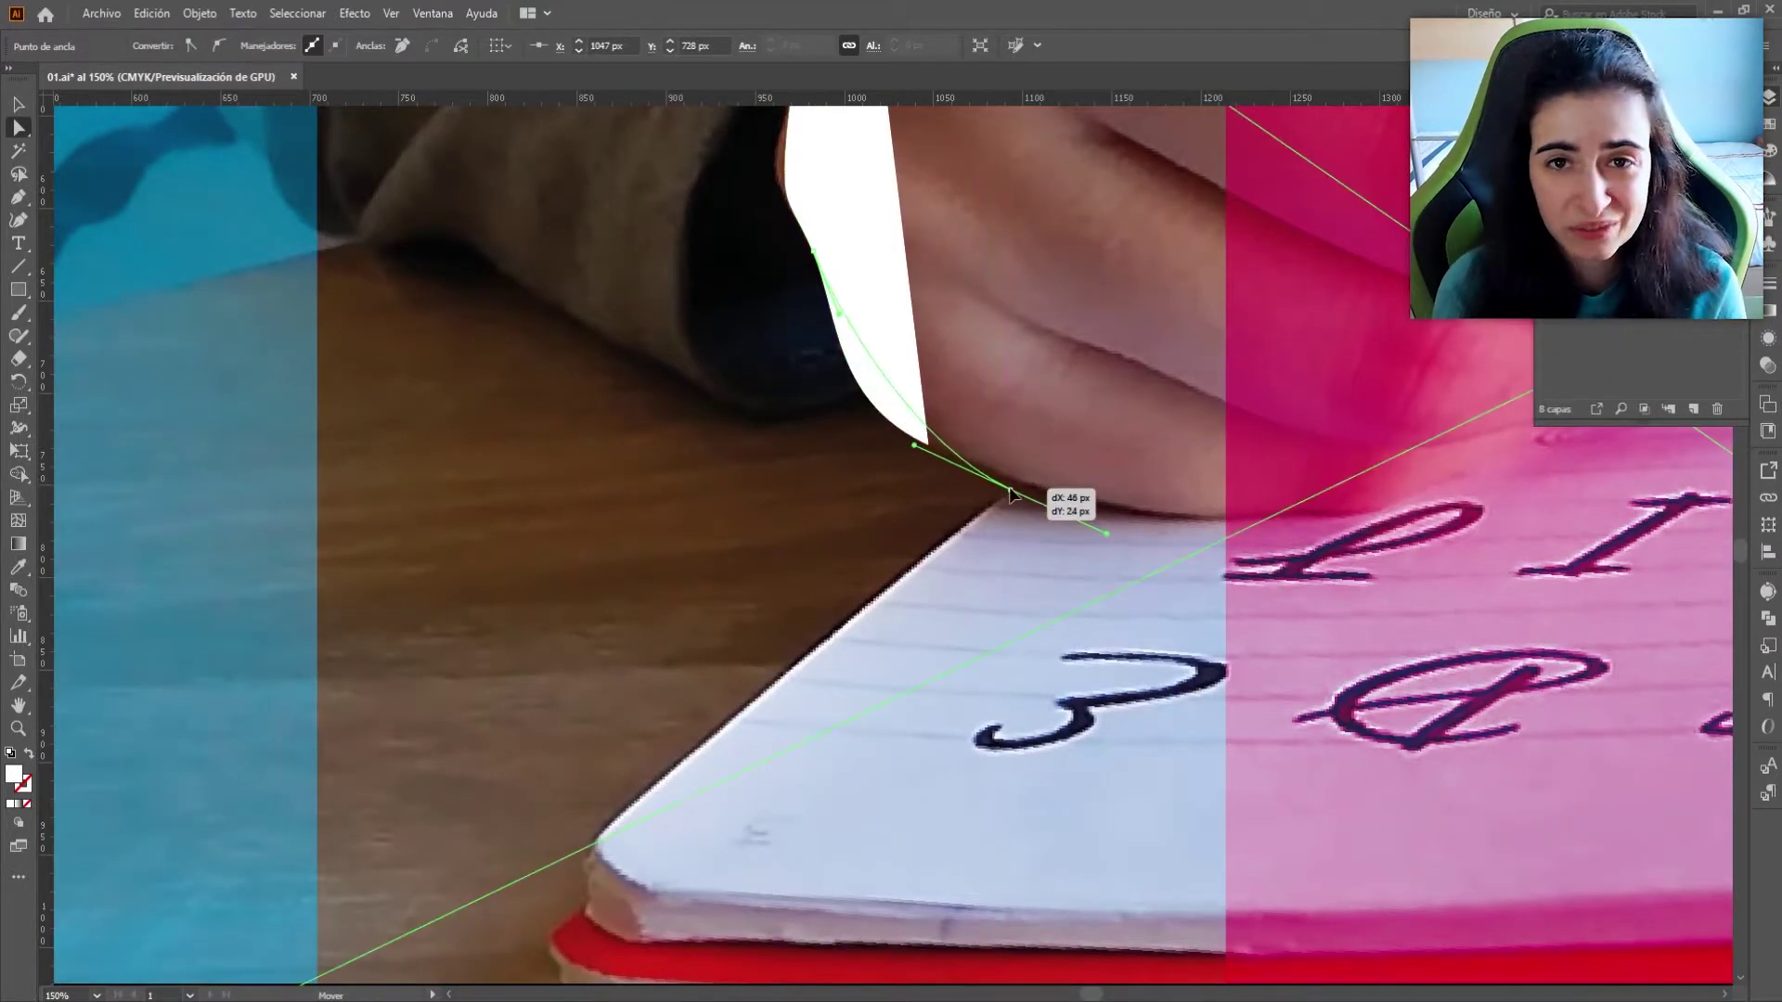
{"action": "left_click_drag", "start_coordinate": [1010, 490], "coordinate": [1010, 487]}
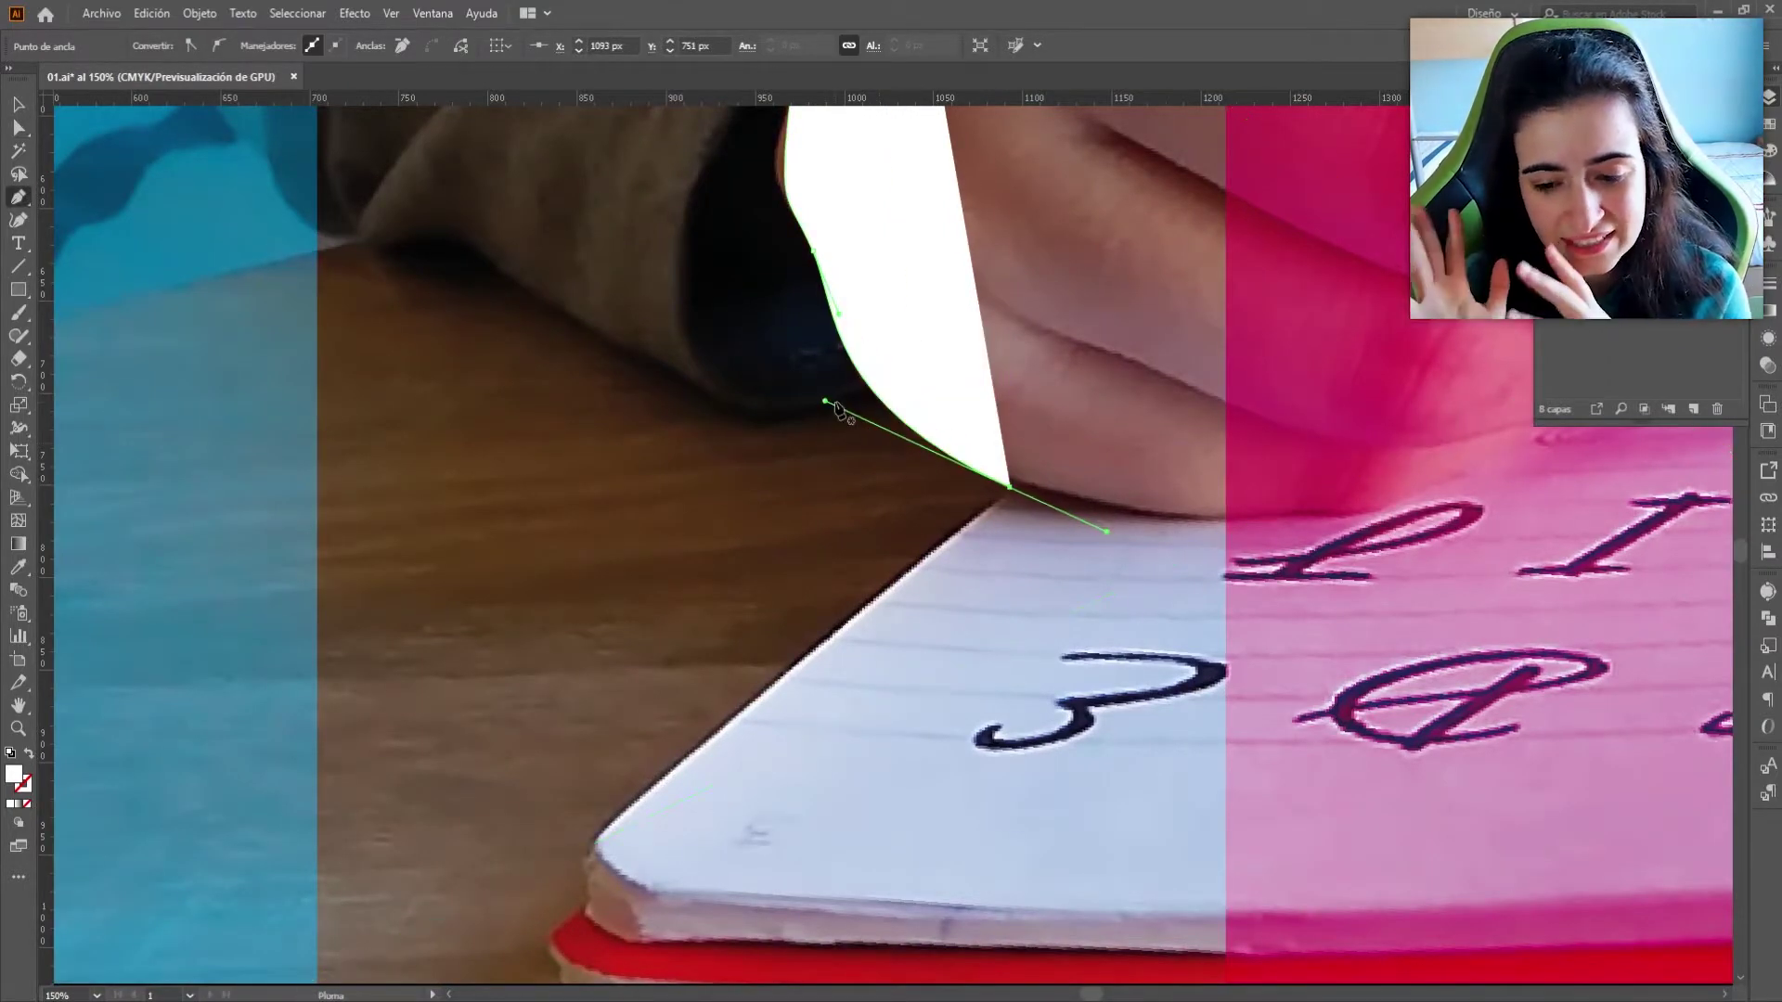
Continue the path along the notebook's page edge, around its corner and onto the red cover.
{"action": "left_click_drag", "start_coordinate": [761, 740], "coordinate": [902, 408]}
{"action": "left_click", "coordinate": [745, 497]}
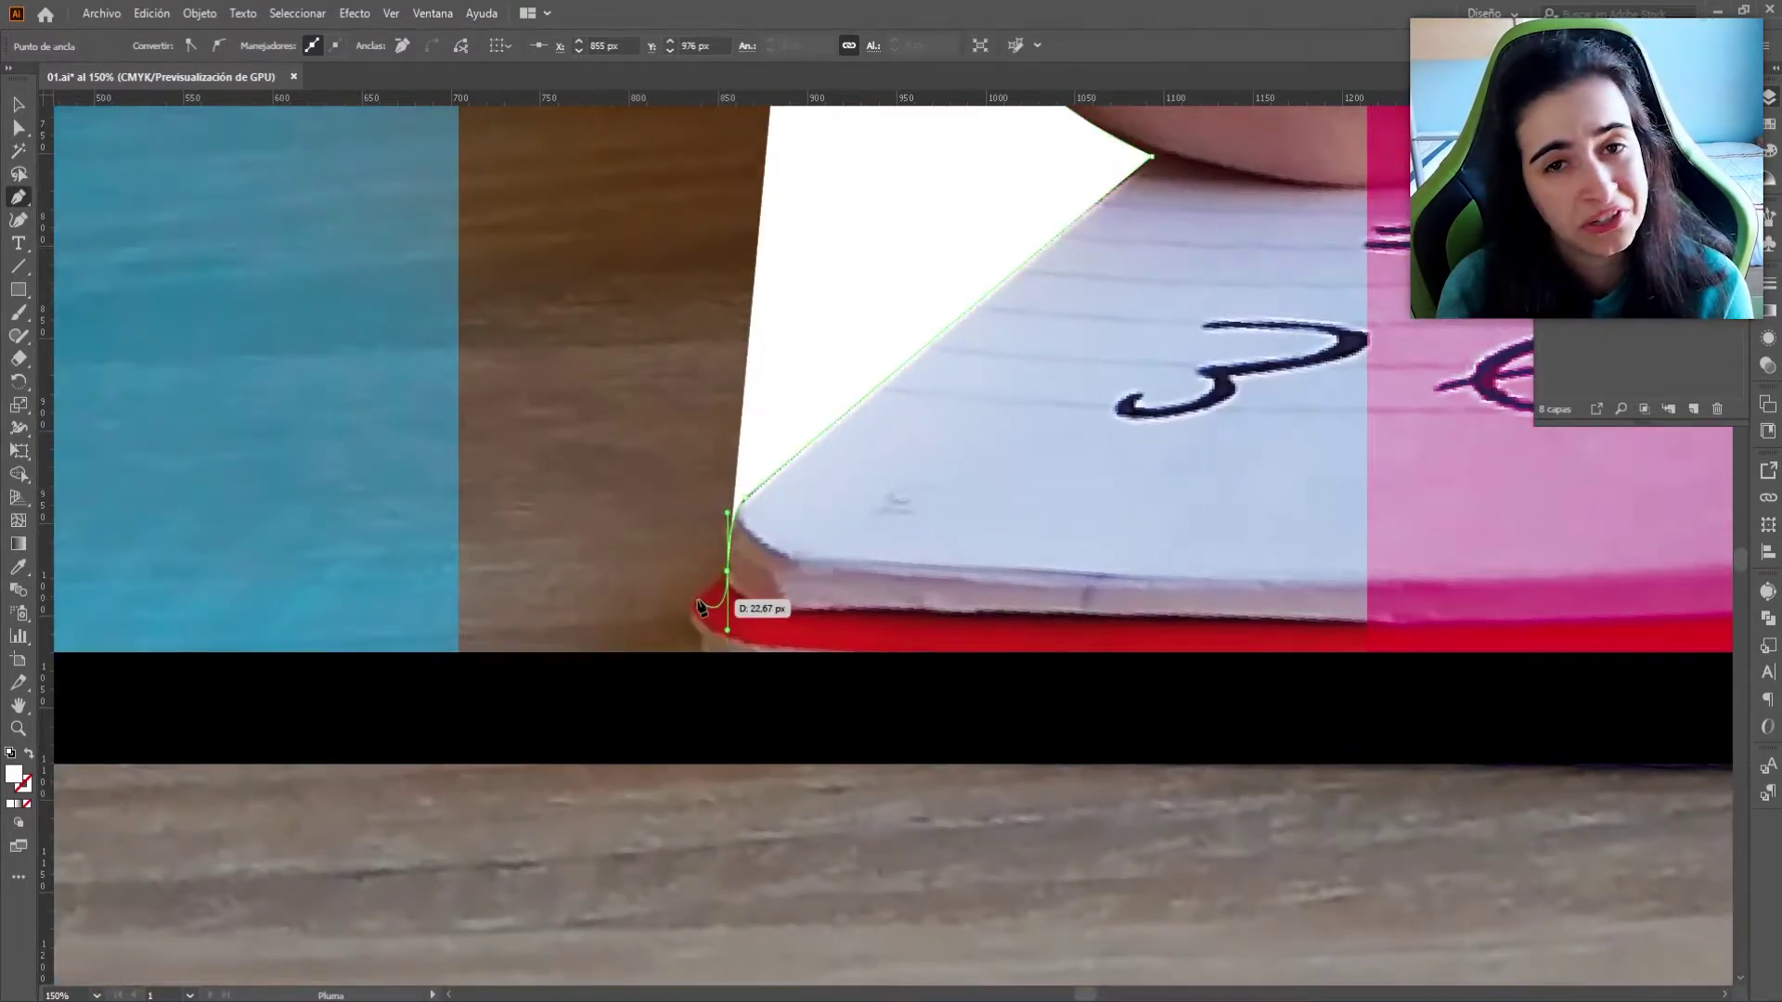
{"action": "left_click_drag", "start_coordinate": [729, 678], "coordinate": [707, 689]}
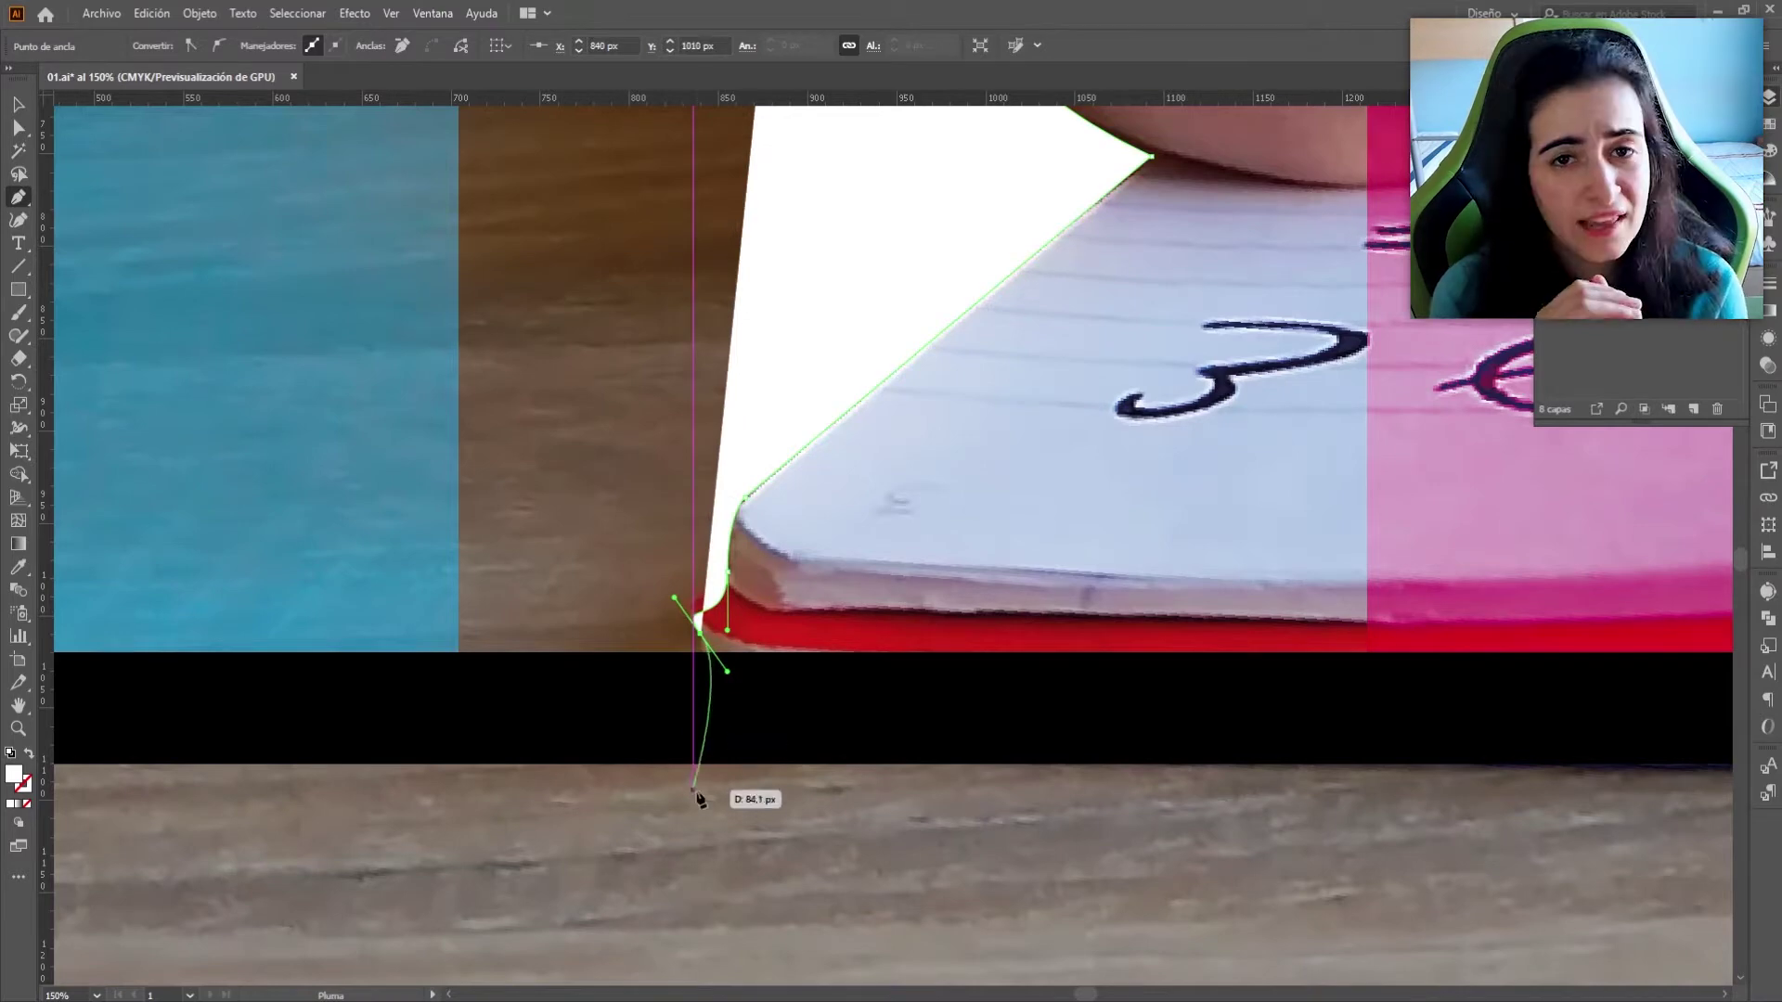
Run the path outside the frame's lower, right and upper edges to close it, and swap its fill and stroke.
{"action": "scroll", "coordinate": [686, 817], "scroll_direction": "down", "scroll_amount": 3}
{"action": "left_click_drag", "start_coordinate": [690, 829], "coordinate": [673, 706]}
{"action": "left_click", "coordinate": [1337, 713]}
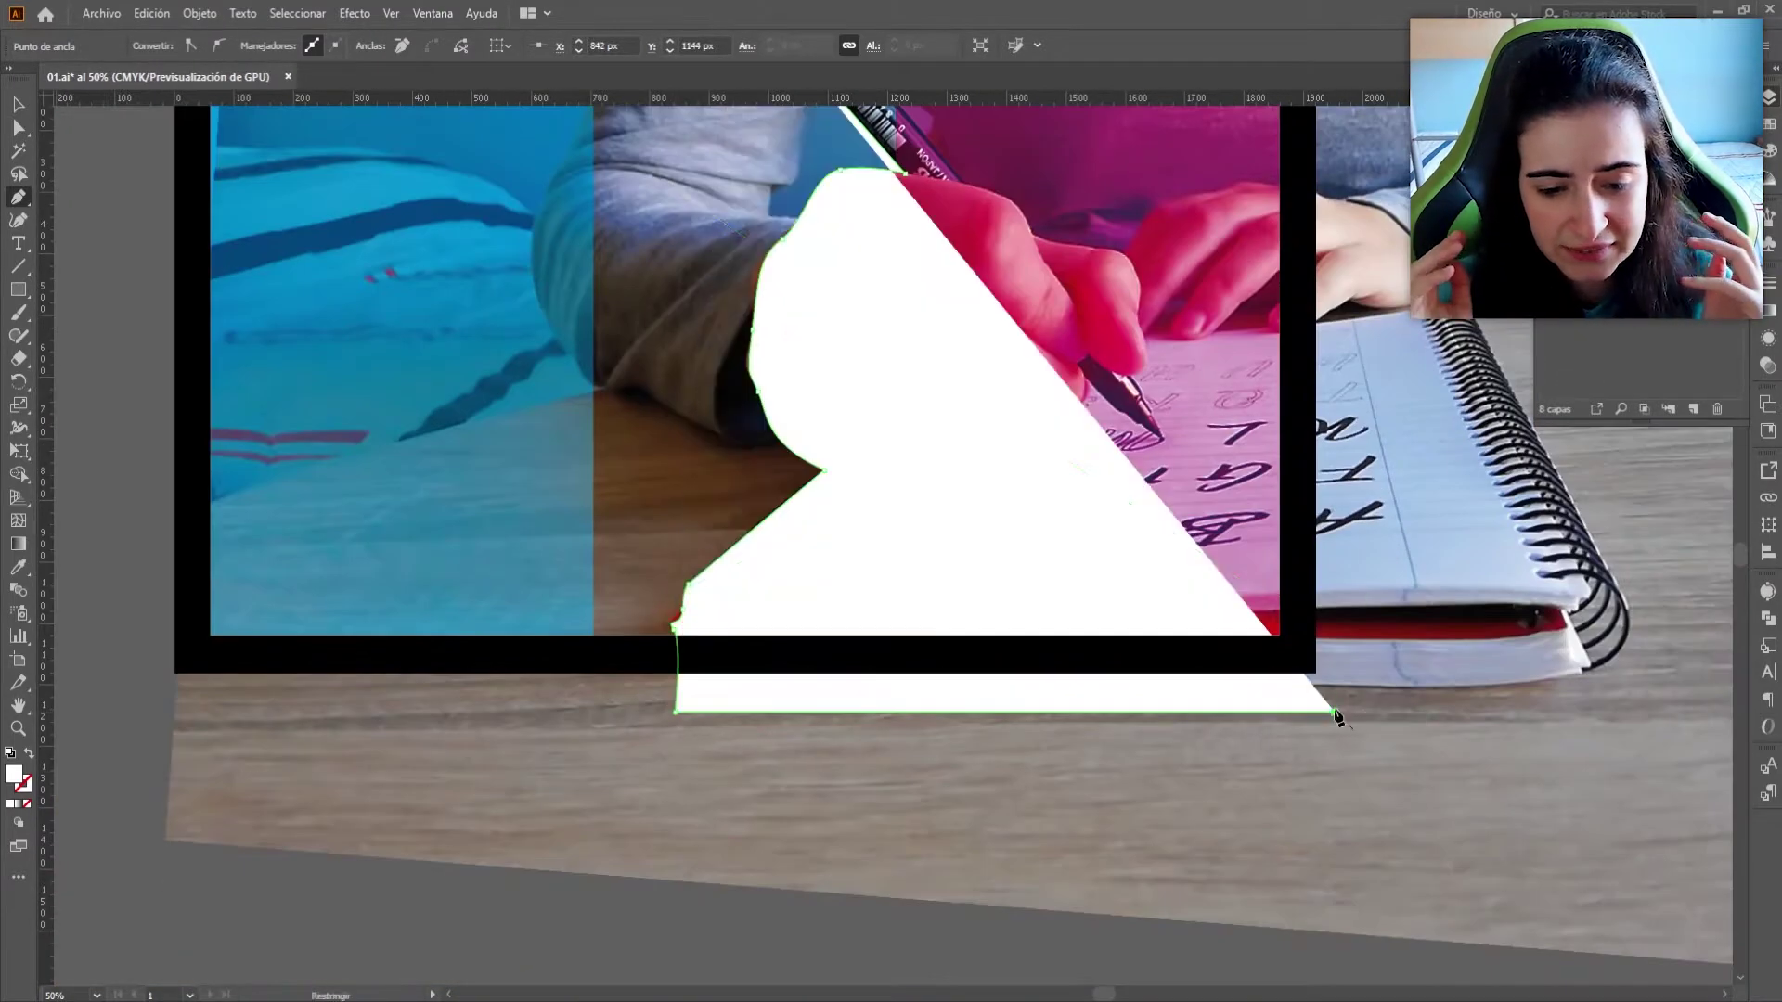
{"action": "left_click_drag", "start_coordinate": [1374, 172], "coordinate": [1344, 524]}
{"action": "left_click", "coordinate": [1304, 341]}
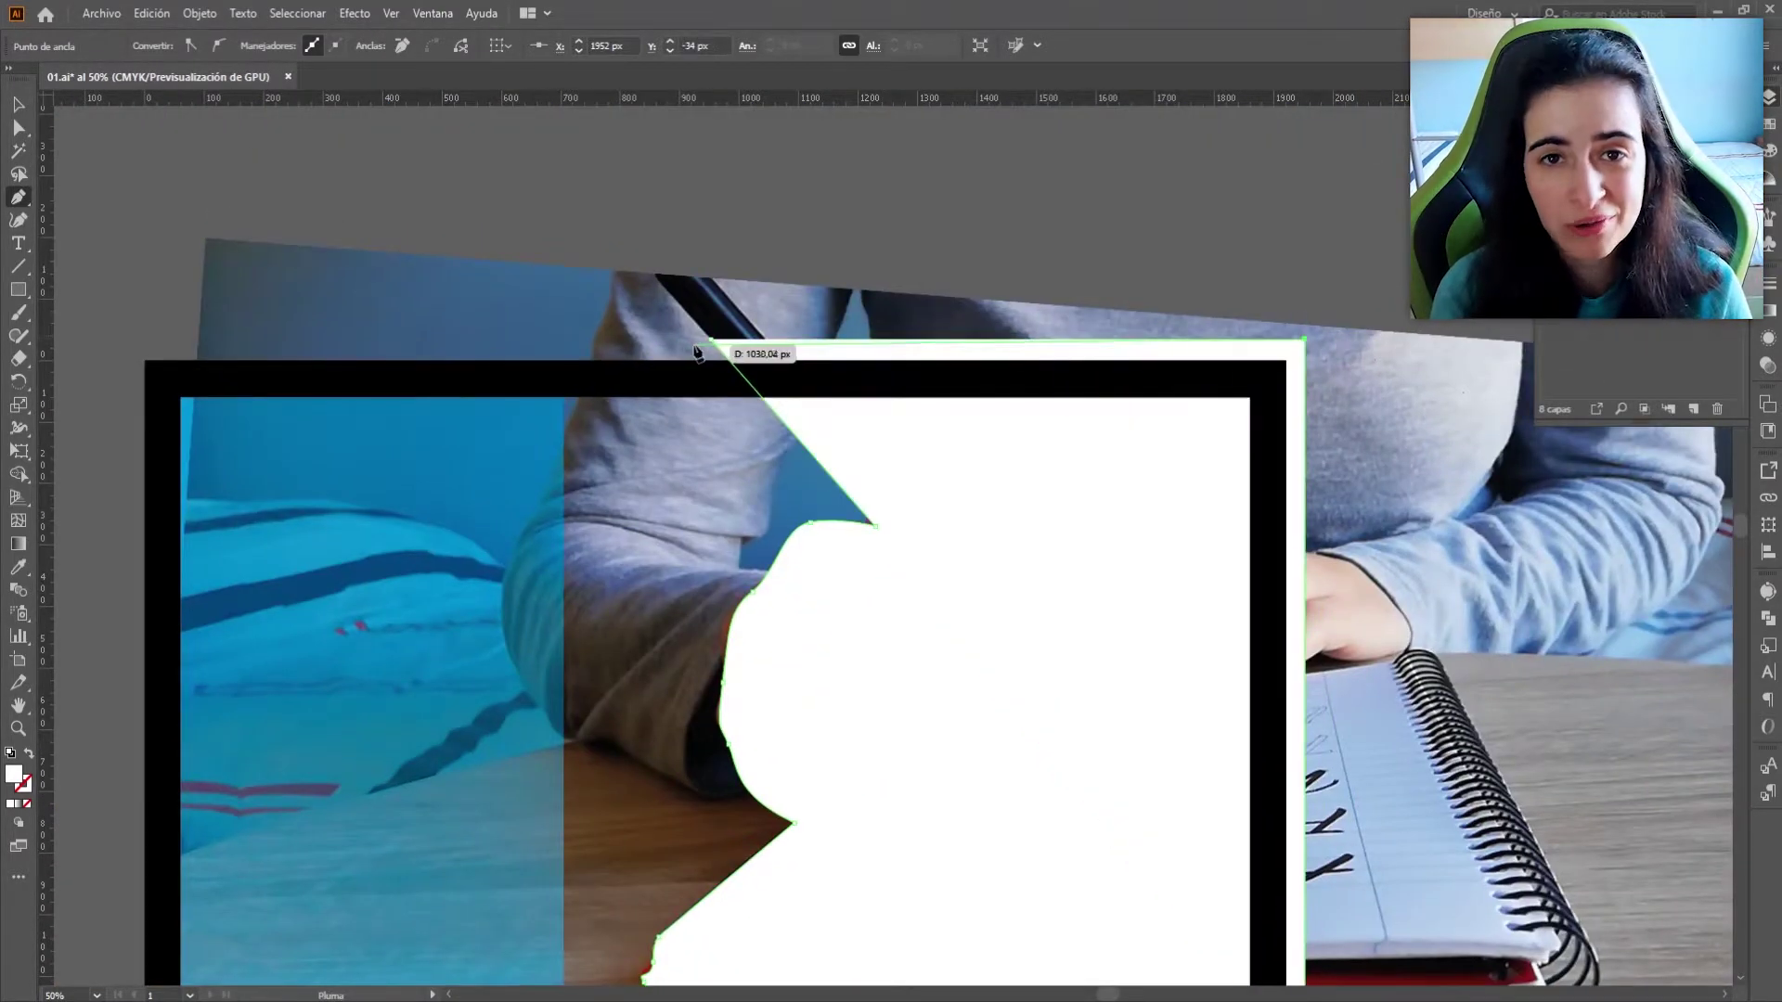
{"action": "left_click", "coordinate": [29, 754]}
{"action": "left_click_drag", "start_coordinate": [498, 769], "coordinate": [501, 721]}
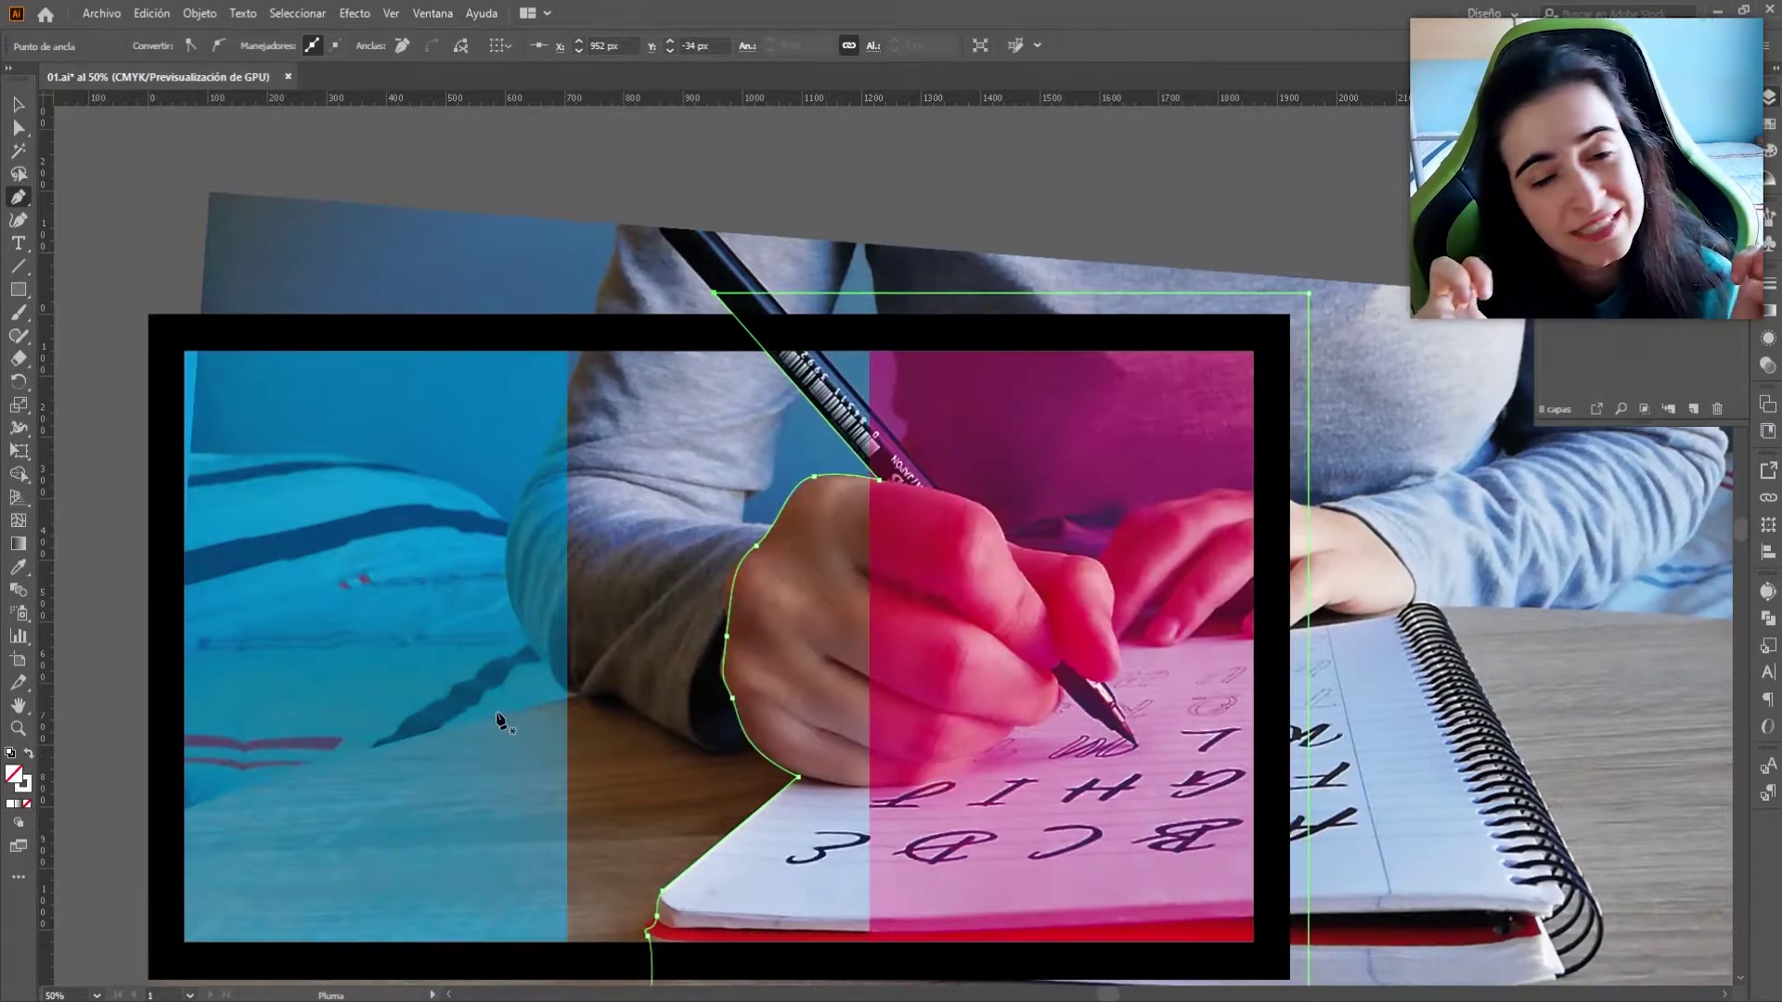
Adjust the path's handles at the red cover and the notebook's corner so the curves follow their contours.
{"action": "key", "text": "a"}
{"action": "left_click_drag", "start_coordinate": [730, 834], "coordinate": [748, 627]}
{"action": "scroll", "coordinate": [683, 715], "scroll_direction": "up", "scroll_amount": 4}
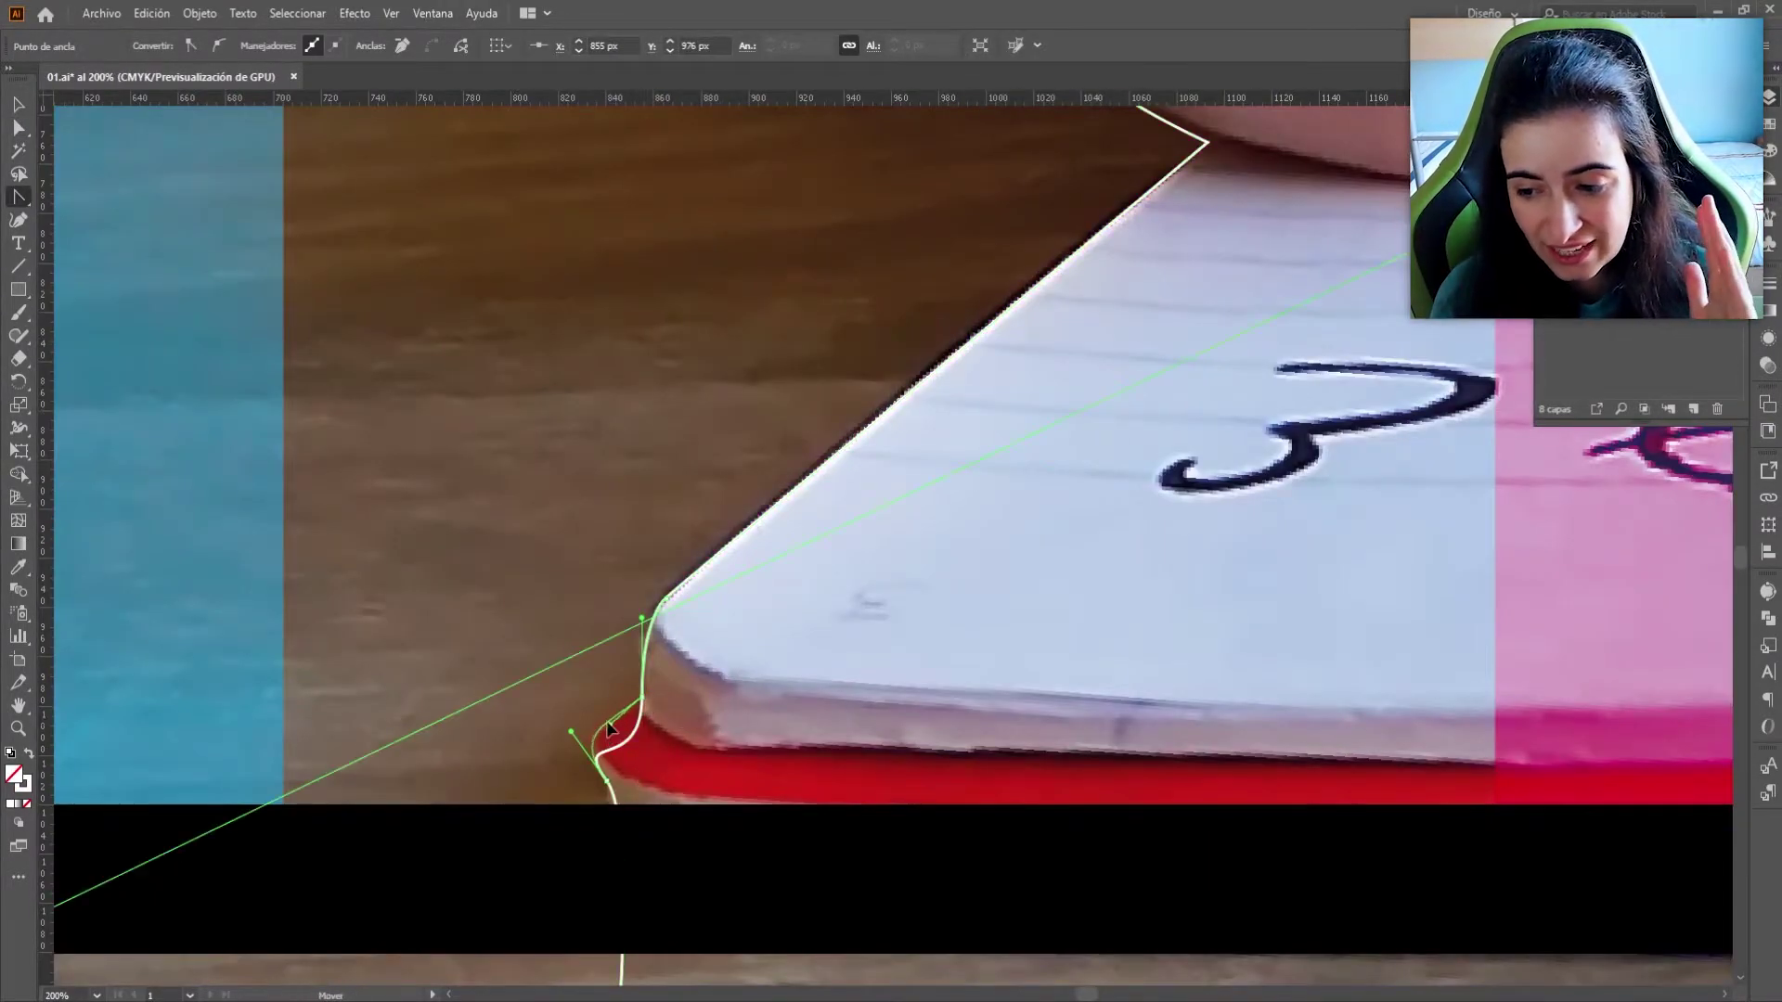
{"action": "left_click_drag", "start_coordinate": [608, 723], "coordinate": [607, 722]}
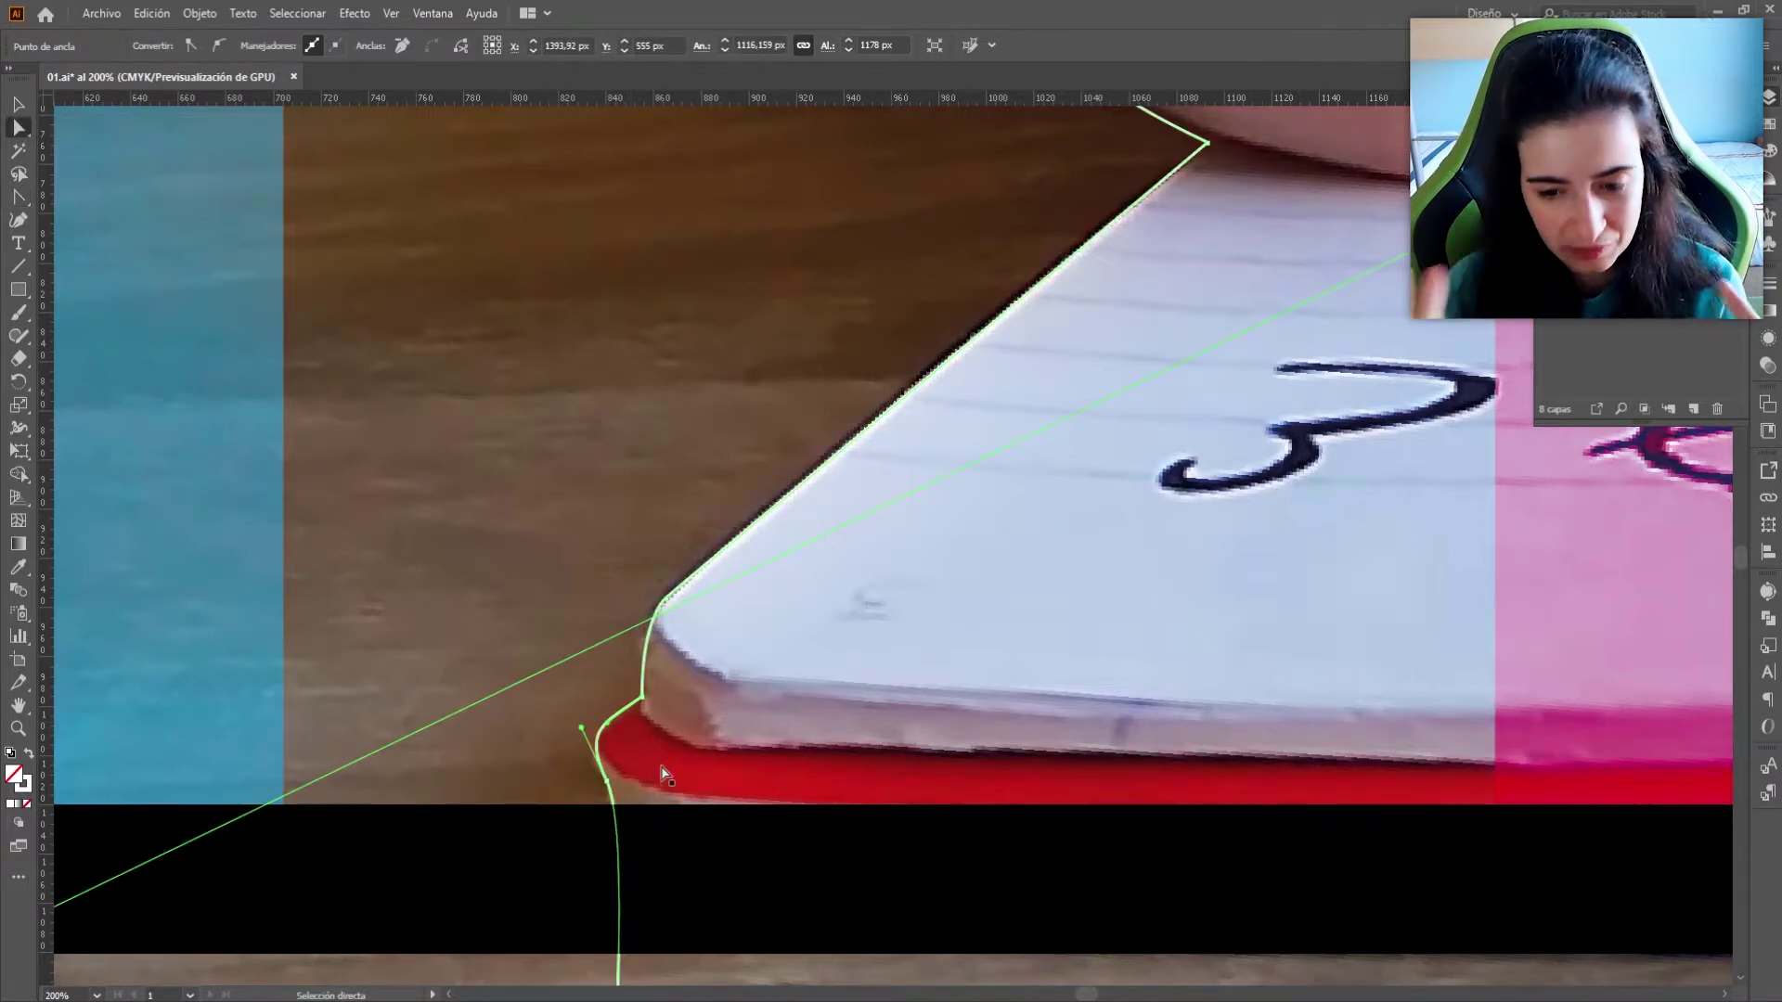
{"action": "left_click_drag", "start_coordinate": [842, 465], "coordinate": [805, 592]}
{"action": "left_click", "coordinate": [628, 728]}
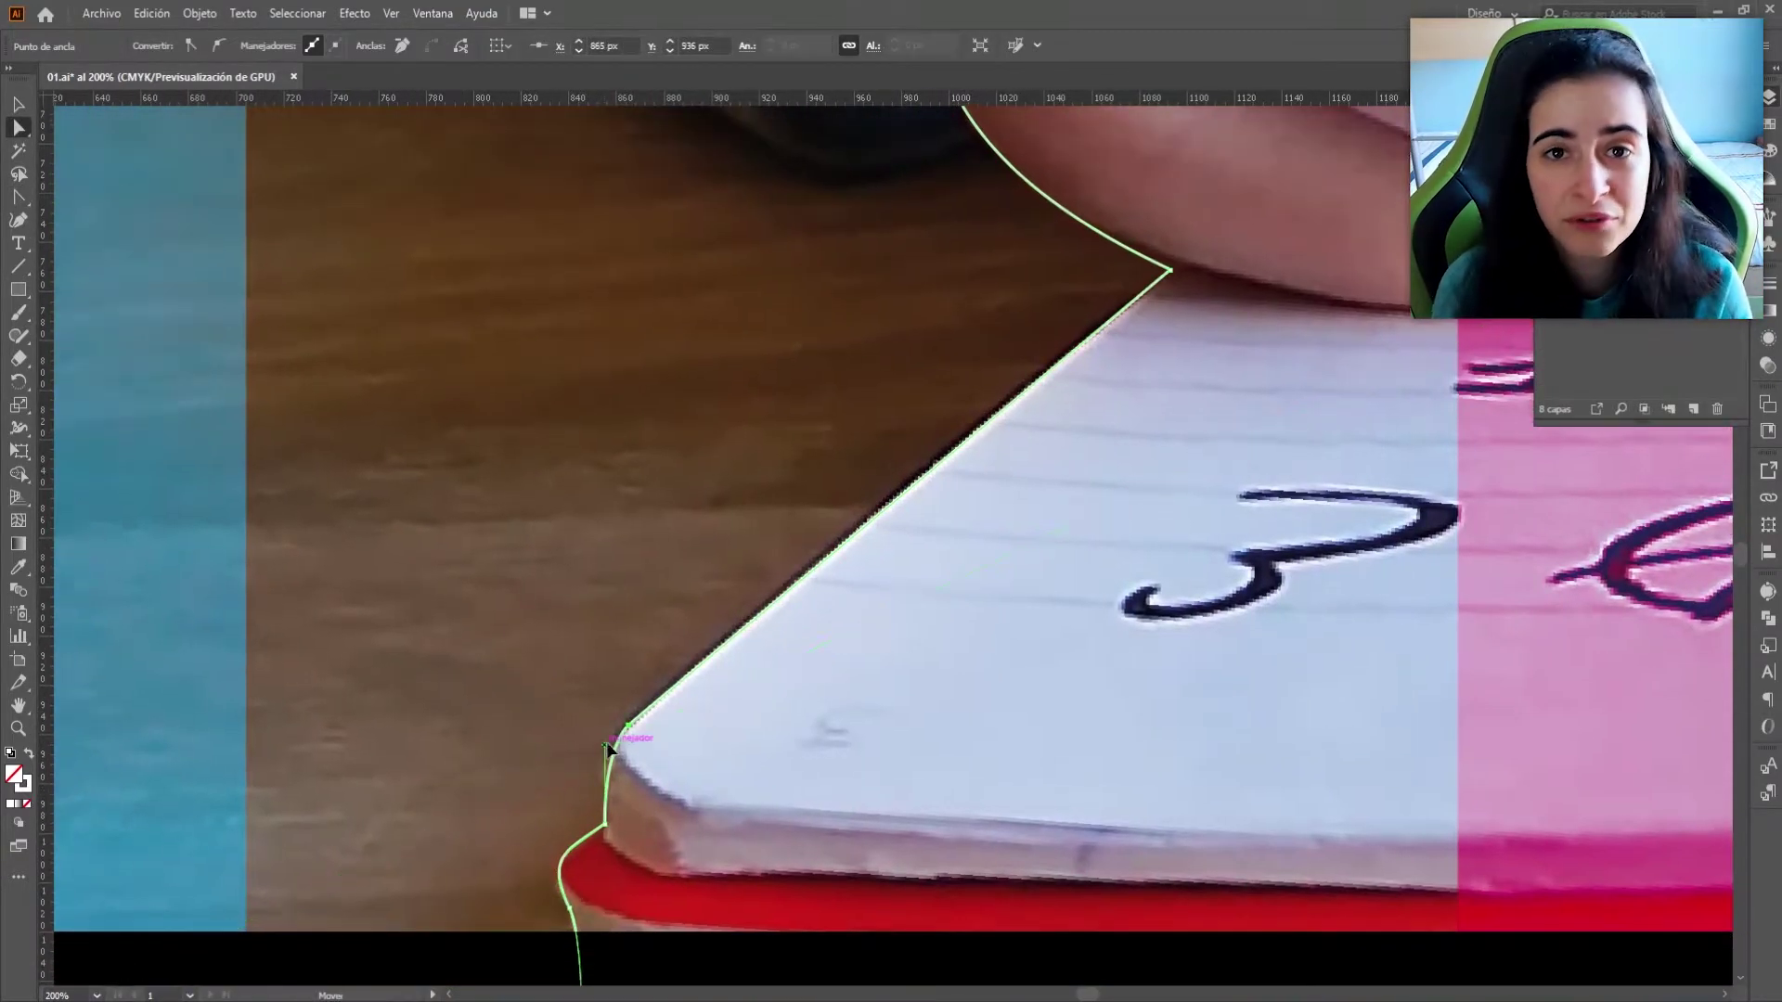
{"action": "left_click_drag", "start_coordinate": [590, 756], "coordinate": [595, 750]}
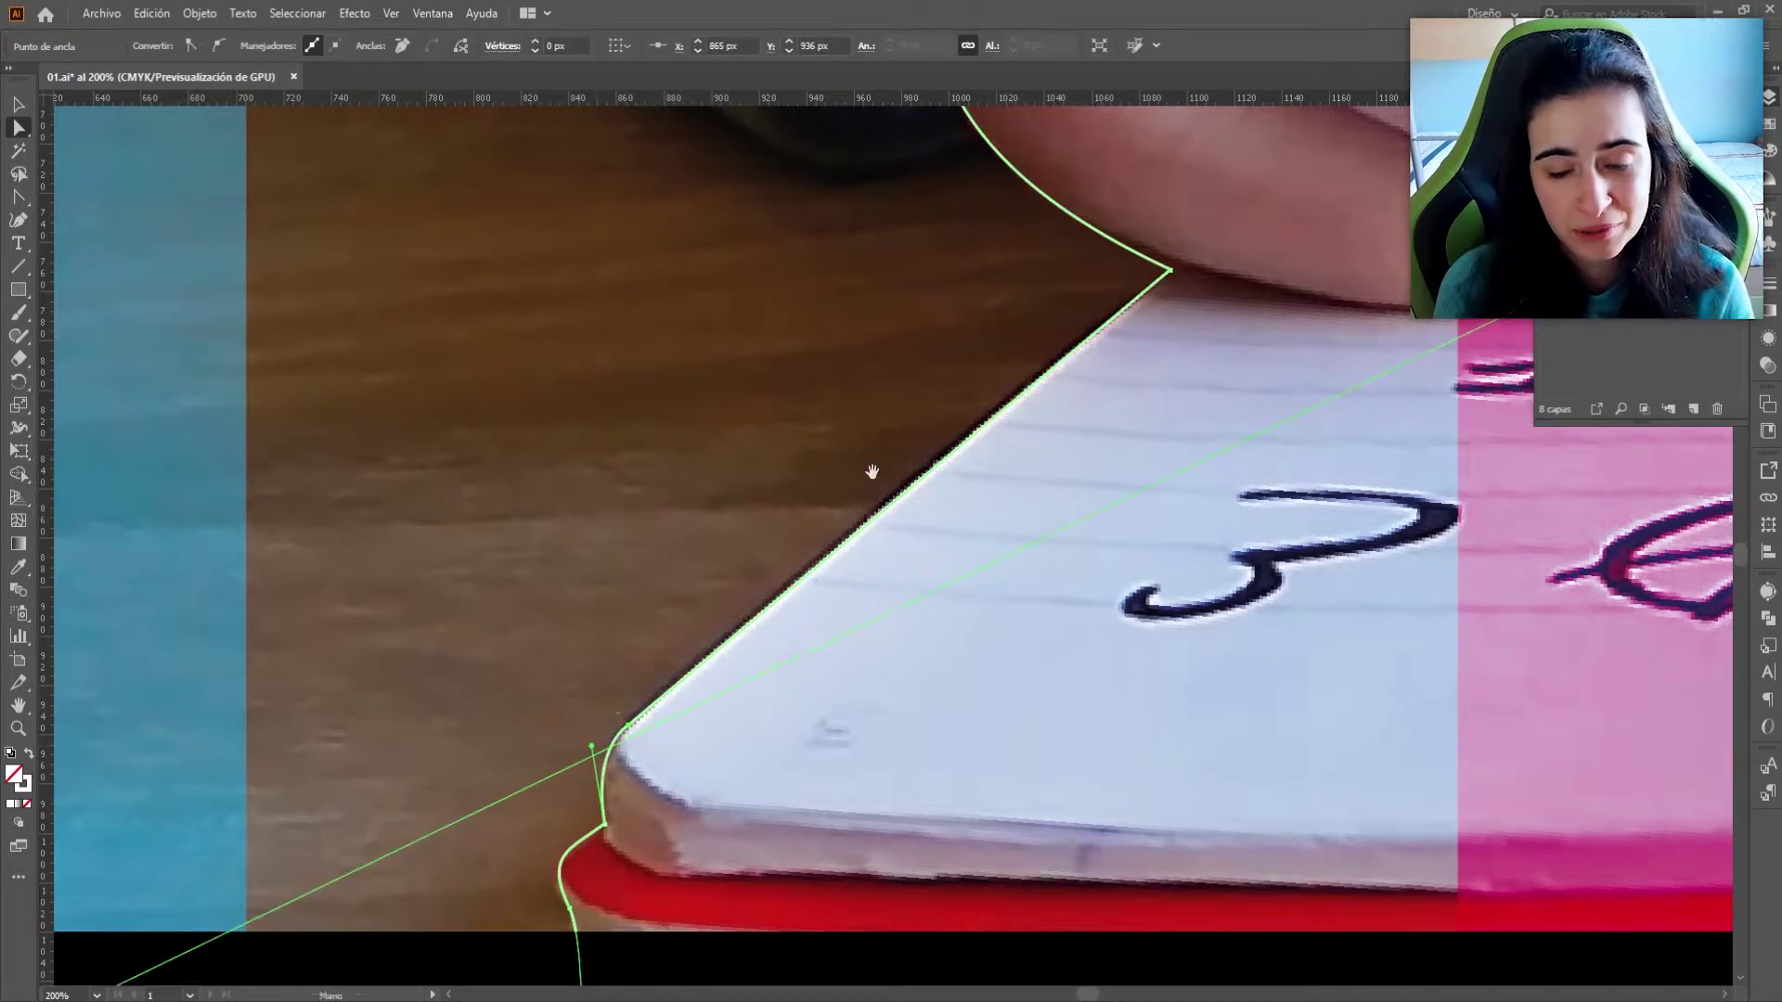
Reposition the anchor point on the hand's edge beside the sleeve cuff to fit the hand's contour.
{"action": "left_click_drag", "start_coordinate": [877, 472], "coordinate": [743, 871]}
{"action": "left_click_drag", "start_coordinate": [774, 359], "coordinate": [674, 570]}
{"action": "left_click", "coordinate": [742, 625]}
{"action": "scroll", "coordinate": [683, 573], "scroll_direction": "up", "scroll_amount": 3}
{"action": "left_click_drag", "start_coordinate": [652, 629], "coordinate": [652, 640]}
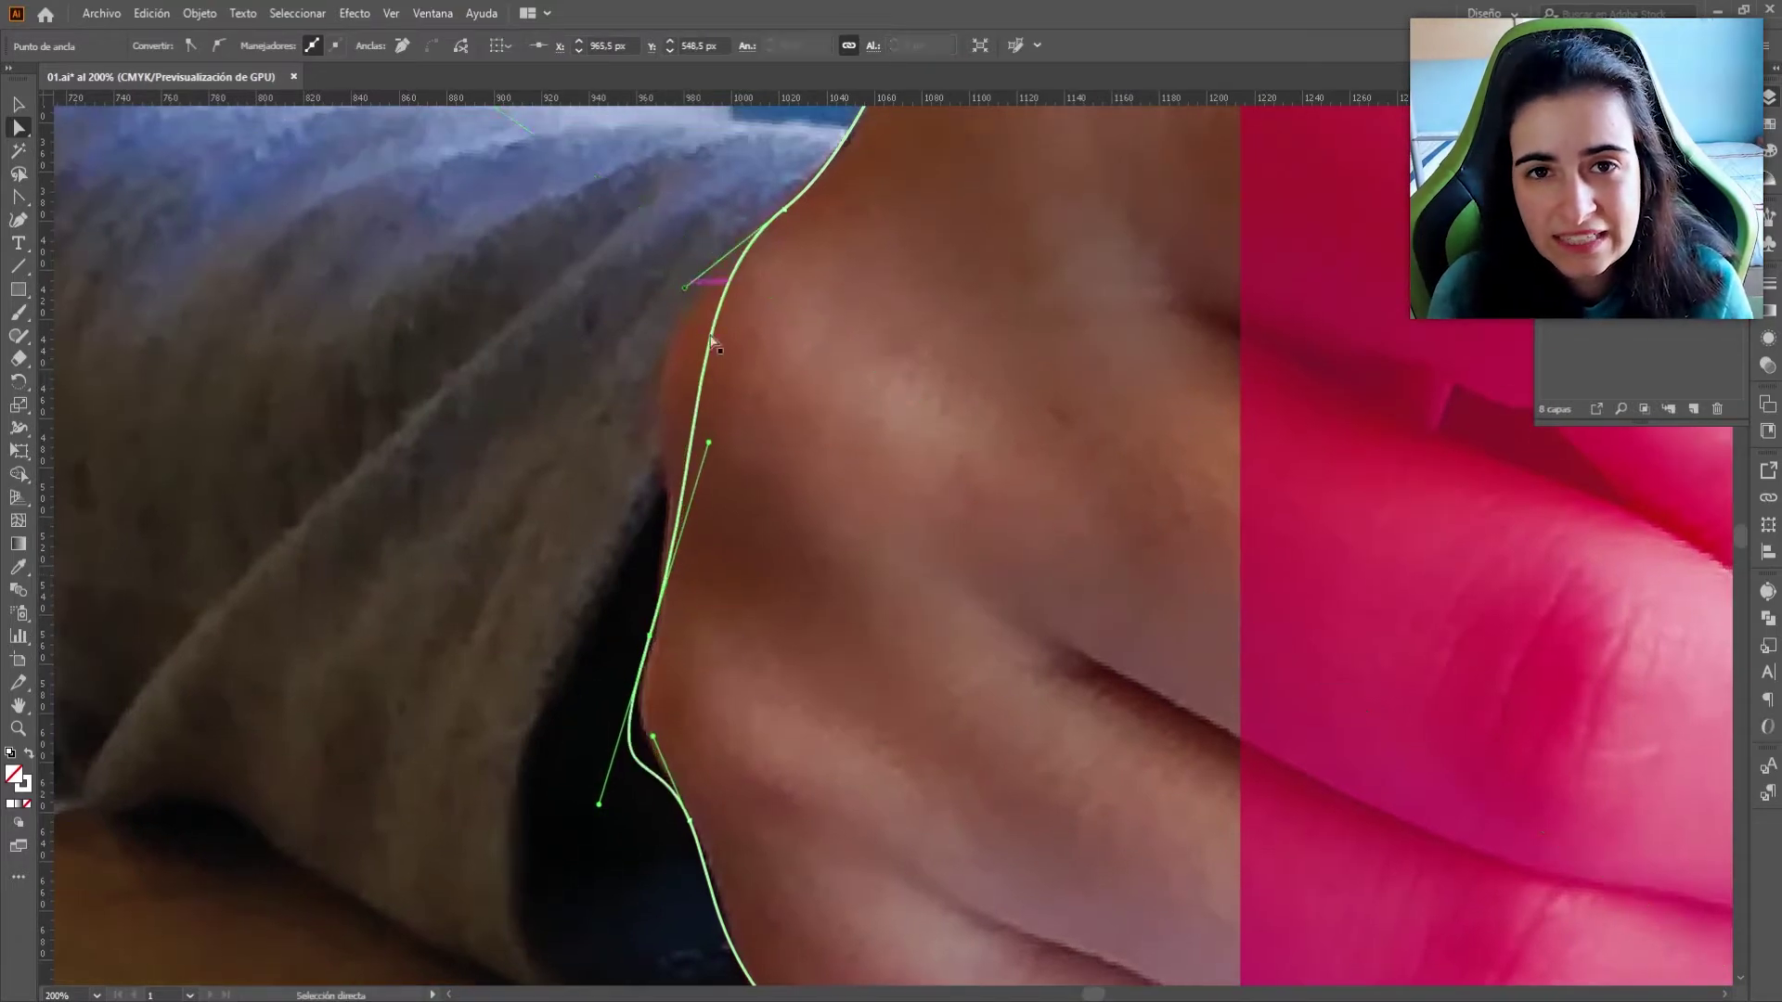
{"action": "left_click_drag", "start_coordinate": [711, 440], "coordinate": [680, 476]}
{"action": "key", "text": "ctrl+z"}
Reshape the path's curve around the uppermost knuckle so it hugs the skin against the blue background.
{"action": "left_click_drag", "start_coordinate": [785, 235], "coordinate": [753, 483]}
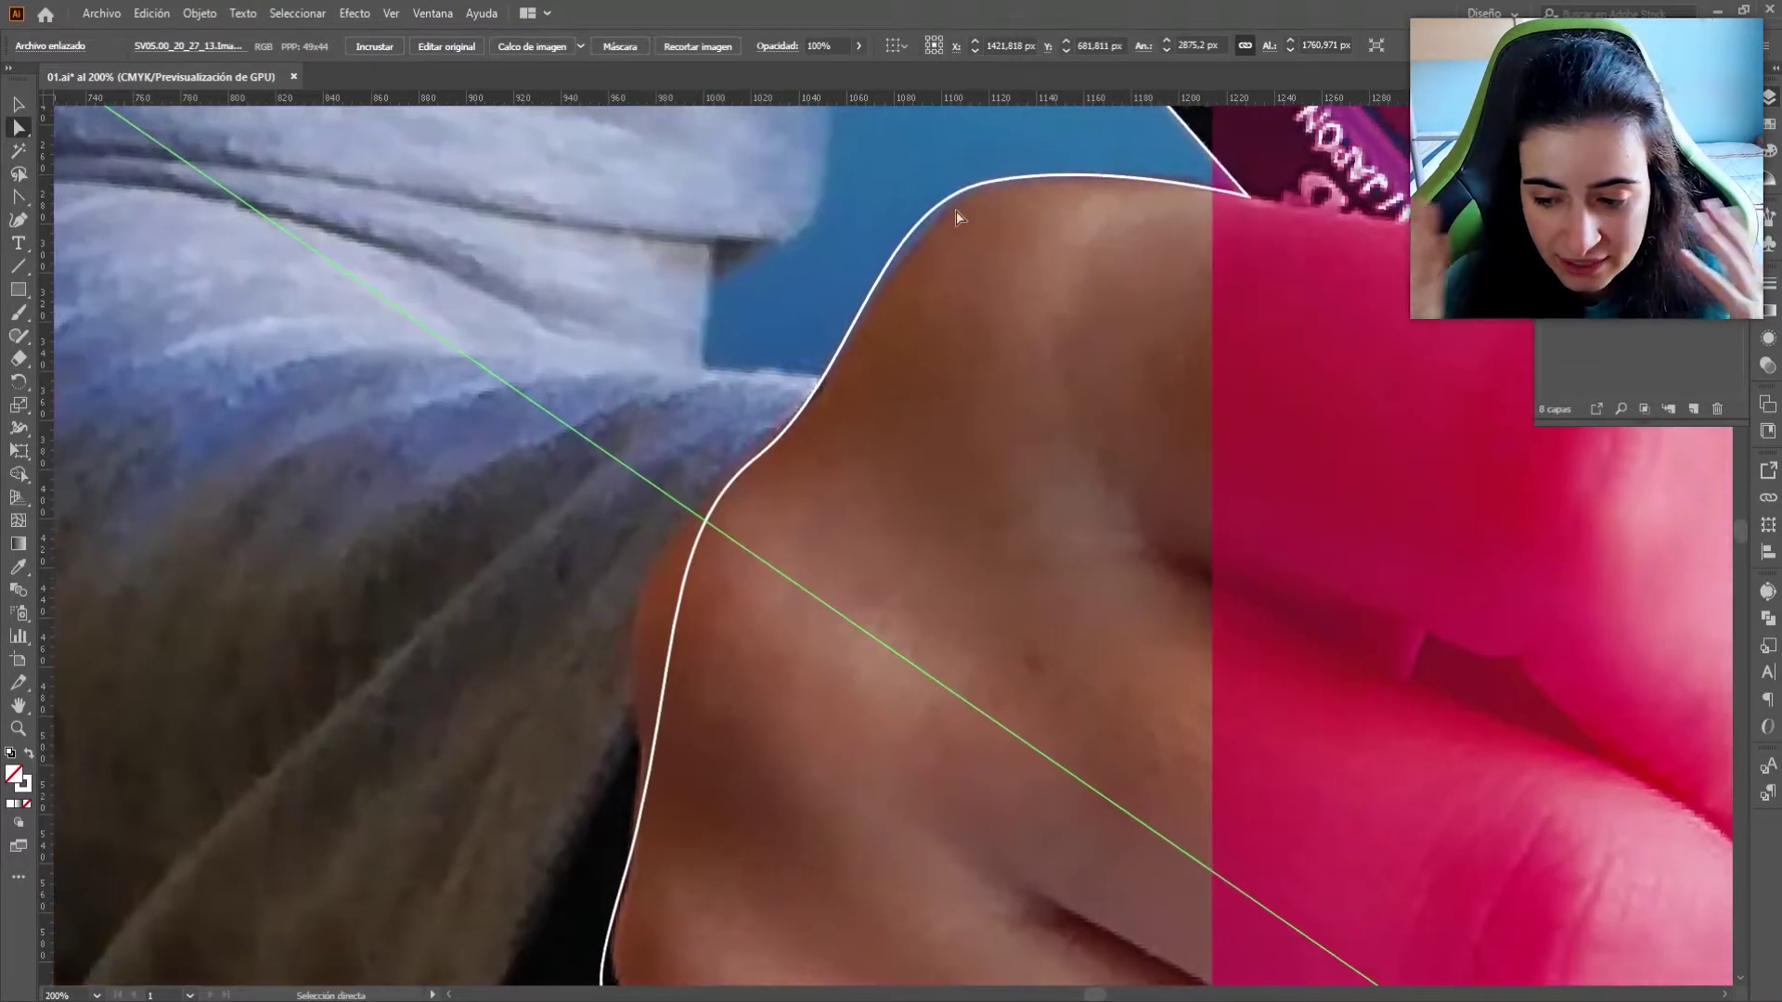
{"action": "left_click", "coordinate": [907, 229]}
{"action": "left_click_drag", "start_coordinate": [904, 192], "coordinate": [925, 188]}
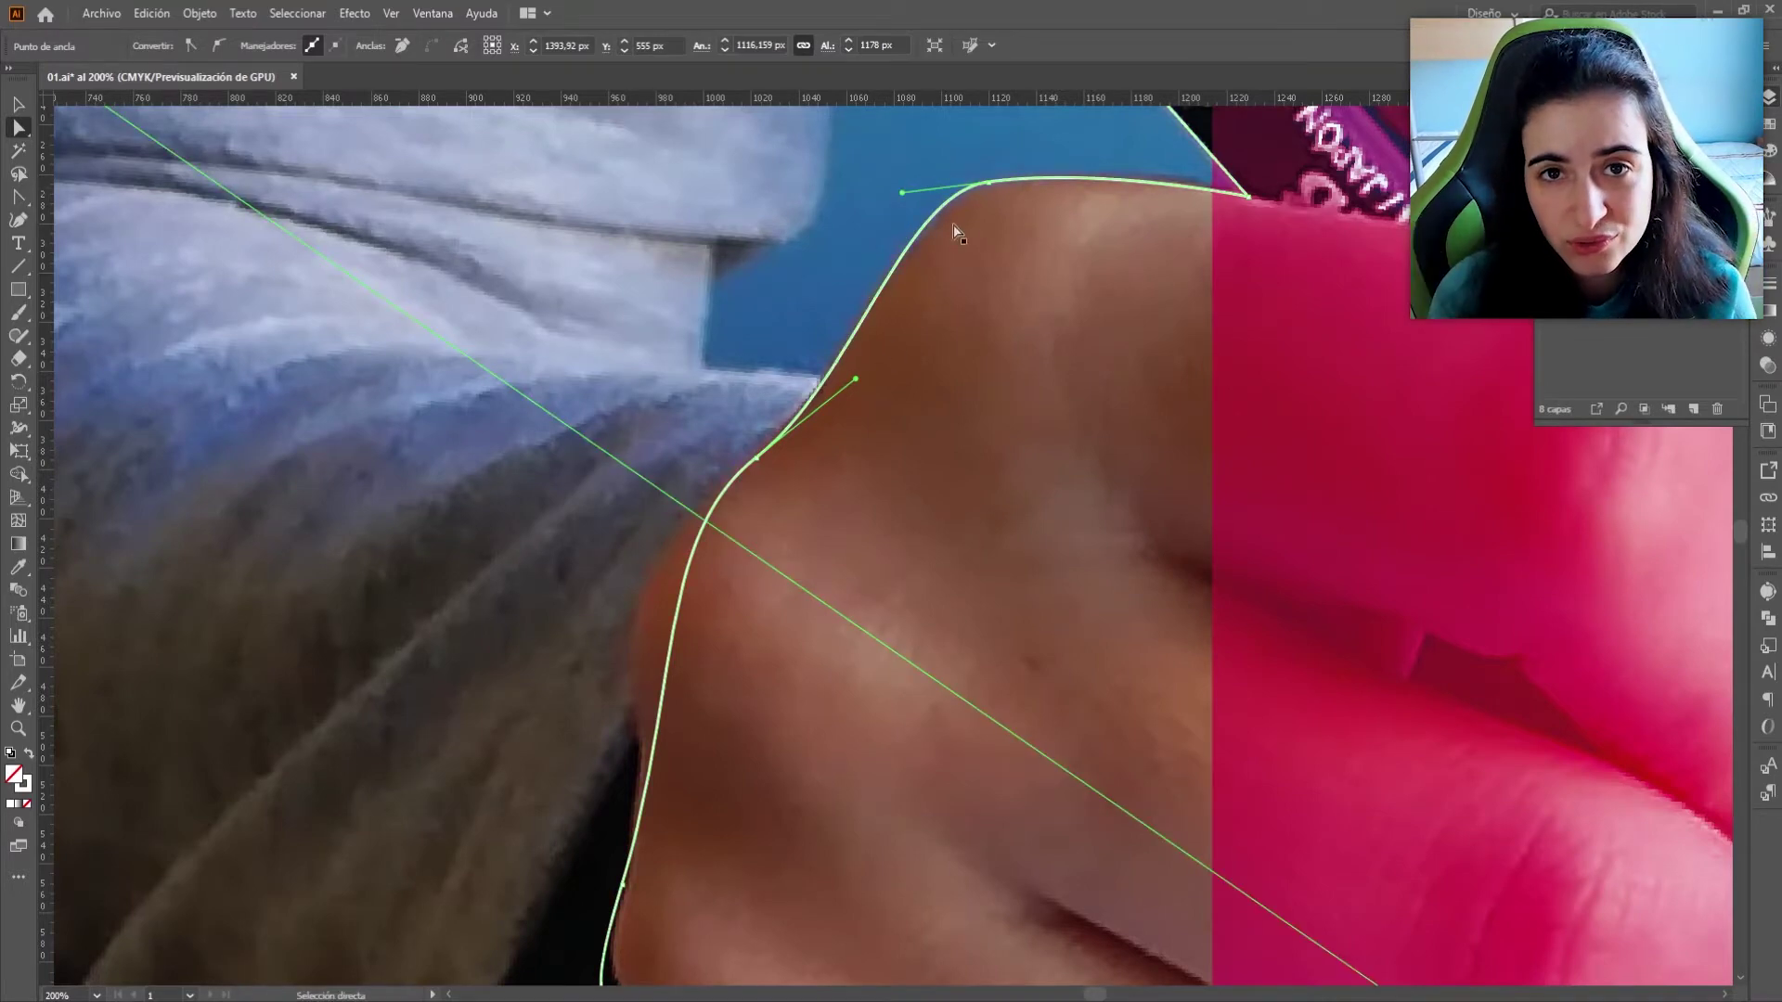
{"action": "left_click_drag", "start_coordinate": [971, 193], "coordinate": [971, 195]}
{"action": "left_click_drag", "start_coordinate": [1087, 181], "coordinate": [1069, 148]}
Bow the path outward around the knuckle beside the sleeve and fine-tune the anchor point below it.
{"action": "left_click_drag", "start_coordinate": [894, 466], "coordinate": [955, 332]}
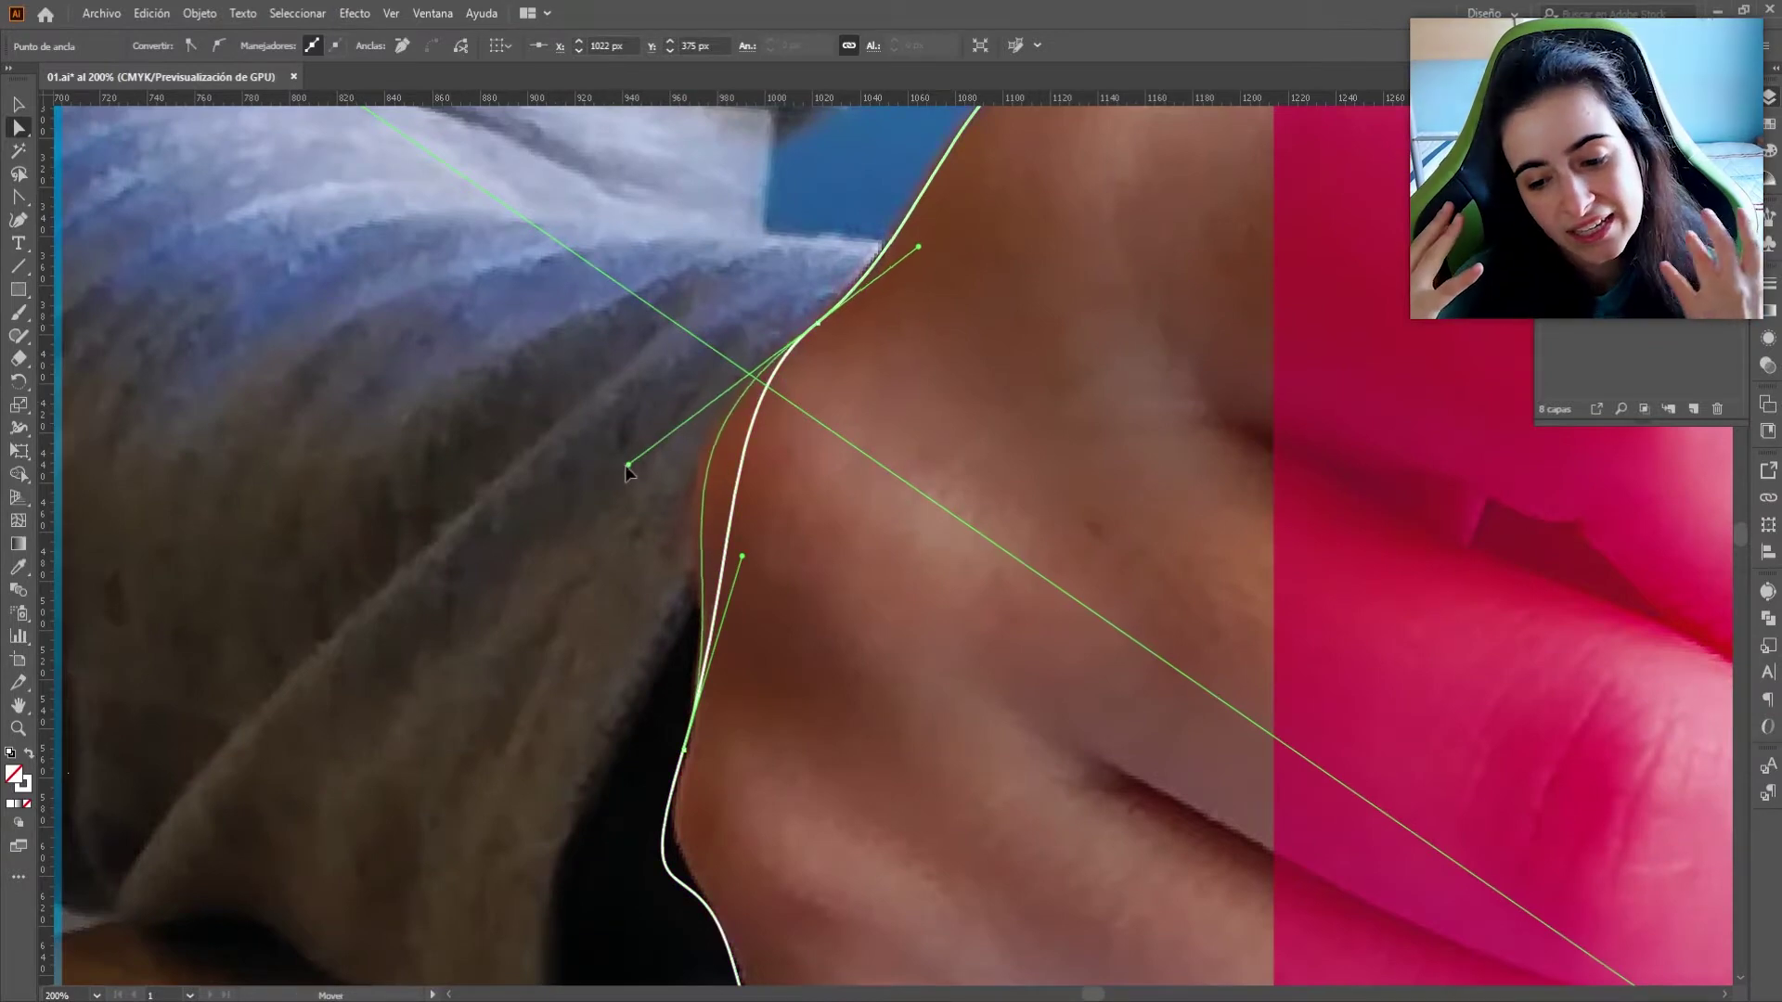
{"action": "left_click_drag", "start_coordinate": [608, 515], "coordinate": [608, 513]}
{"action": "left_click_drag", "start_coordinate": [786, 794], "coordinate": [844, 573]}
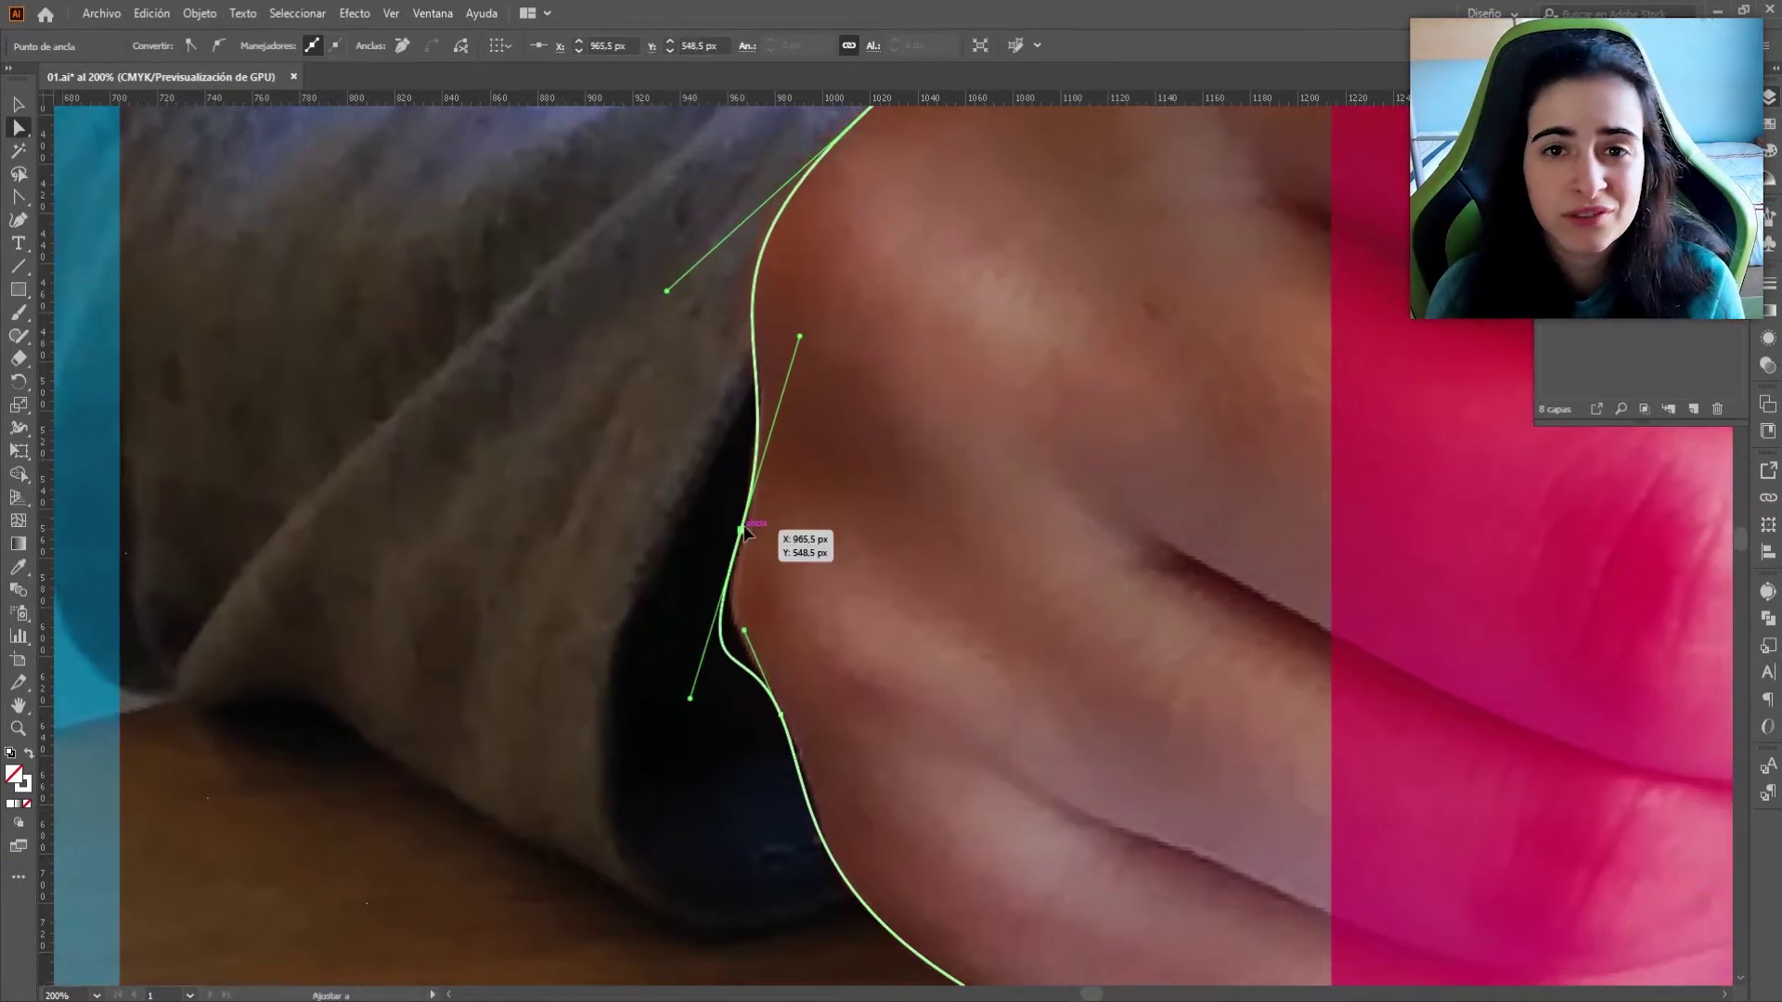
{"action": "left_click_drag", "start_coordinate": [743, 529], "coordinate": [748, 525]}
Refine the anchor point and handles along the lower hand so the path follows its edge down to the notebook.
{"action": "left_click_drag", "start_coordinate": [812, 644], "coordinate": [728, 514]}
{"action": "left_click_drag", "start_coordinate": [799, 621], "coordinate": [749, 481]}
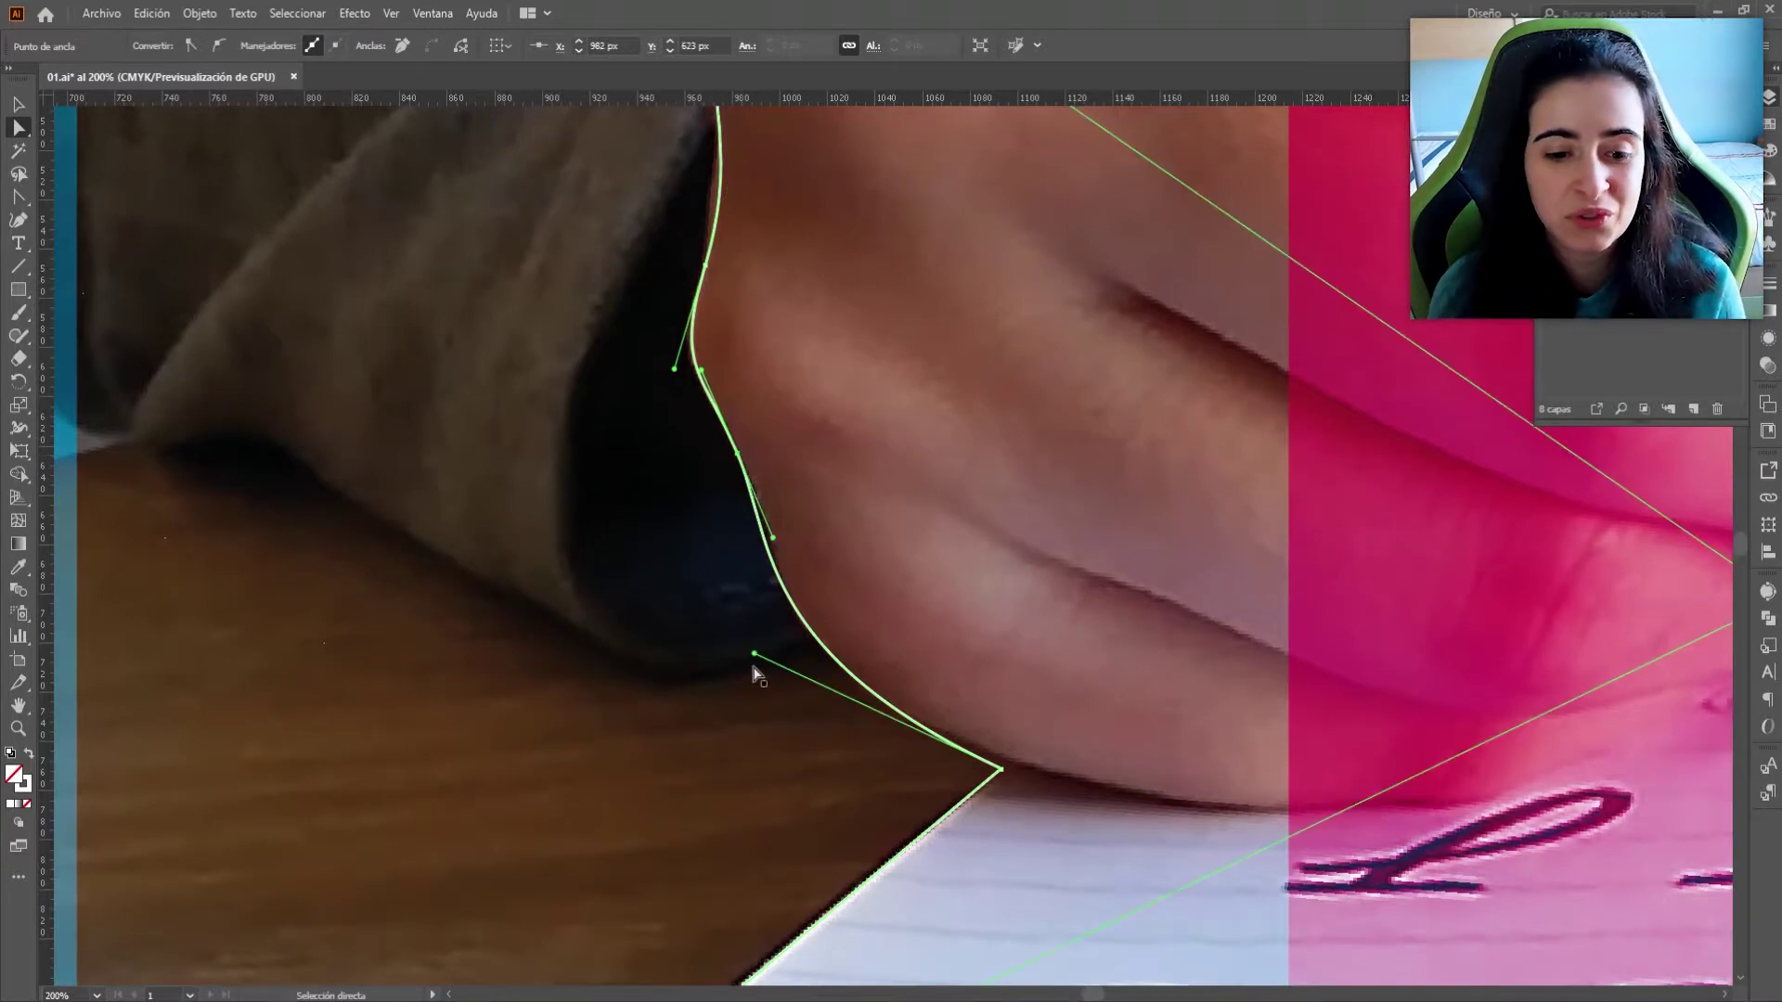
{"action": "left_click_drag", "start_coordinate": [754, 654], "coordinate": [785, 678]}
{"action": "left_click_drag", "start_coordinate": [738, 456], "coordinate": [750, 476]}
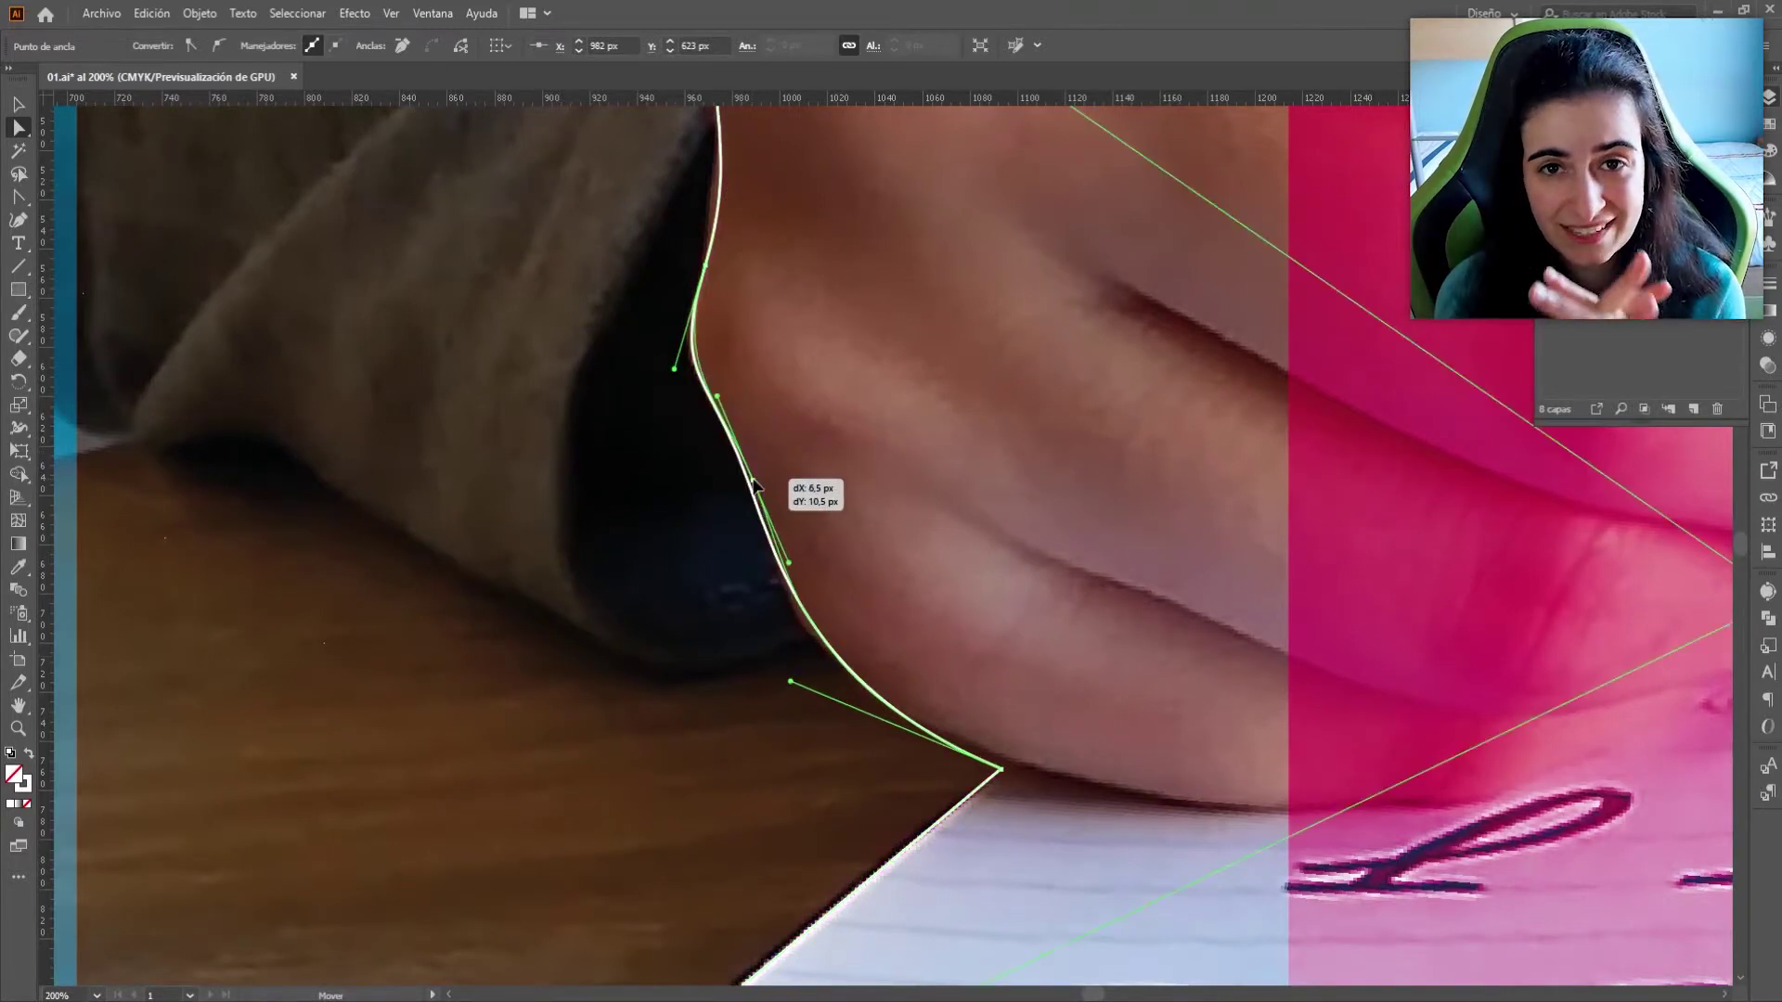
{"action": "left_click_drag", "start_coordinate": [790, 681], "coordinate": [746, 659]}
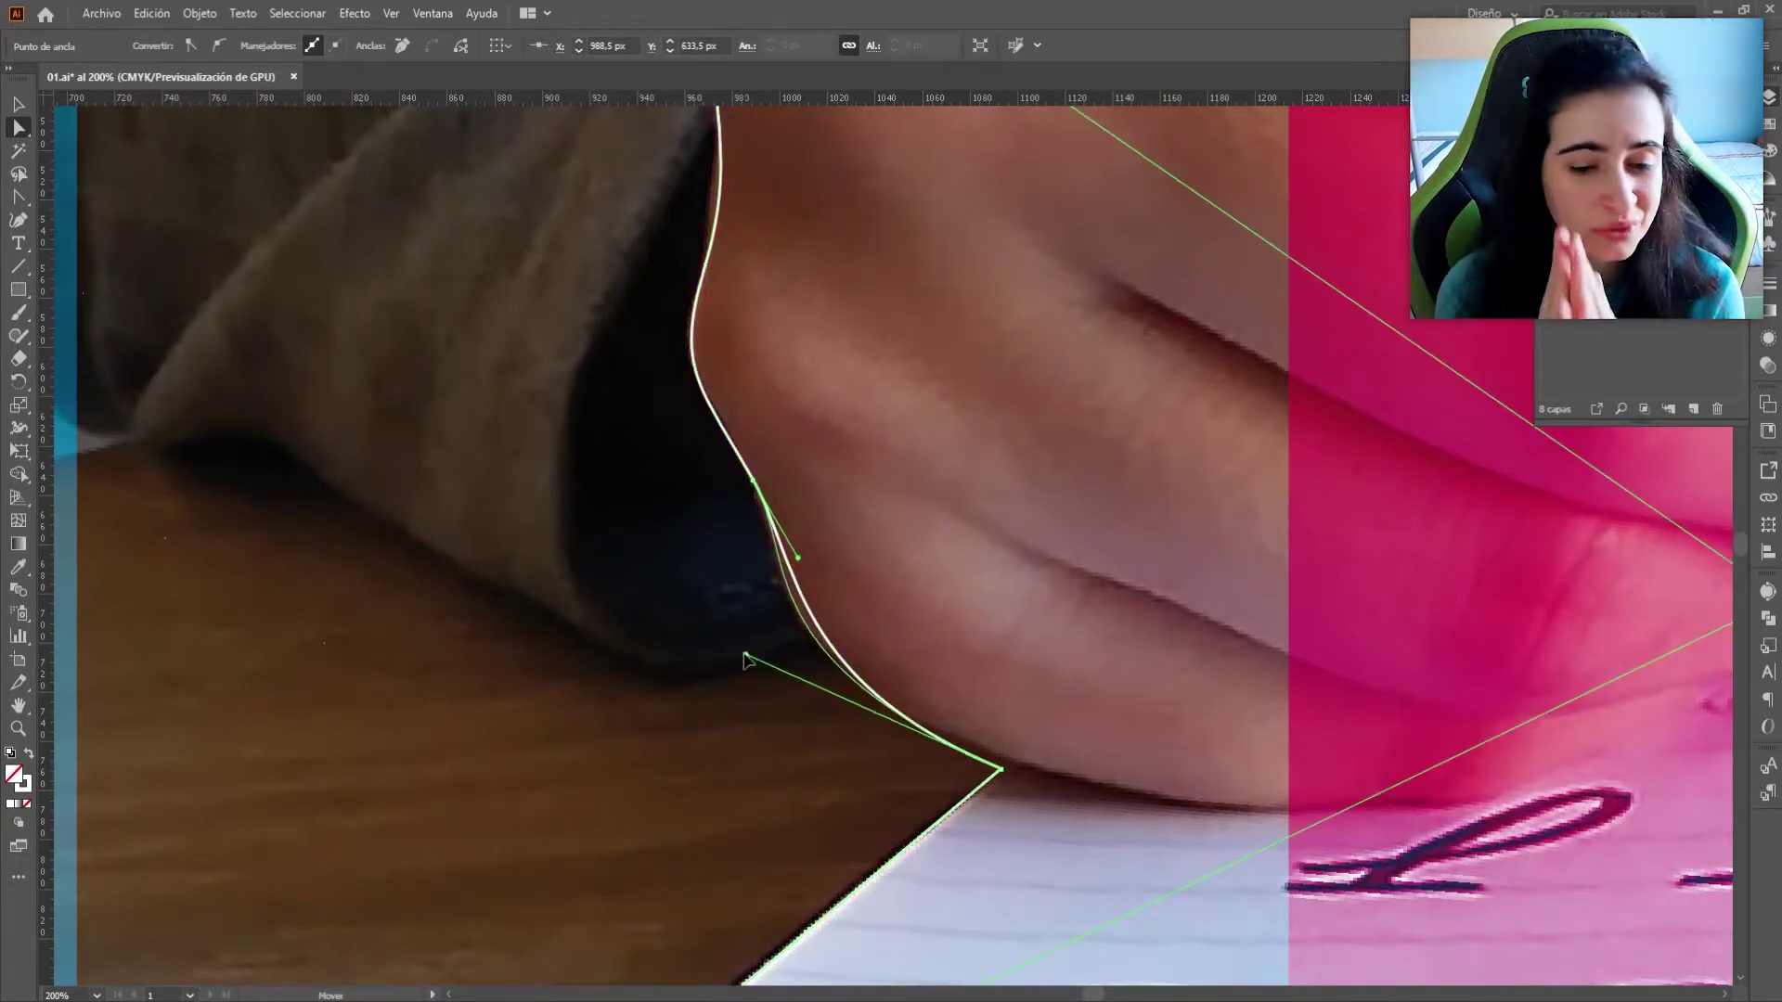
Create a clipping mask from the photo and the traced hand-and-notebook path.
{"action": "key", "text": "v"}
{"action": "key", "text": "ctrl+a"}
{"action": "key", "text": "ctrl+0"}
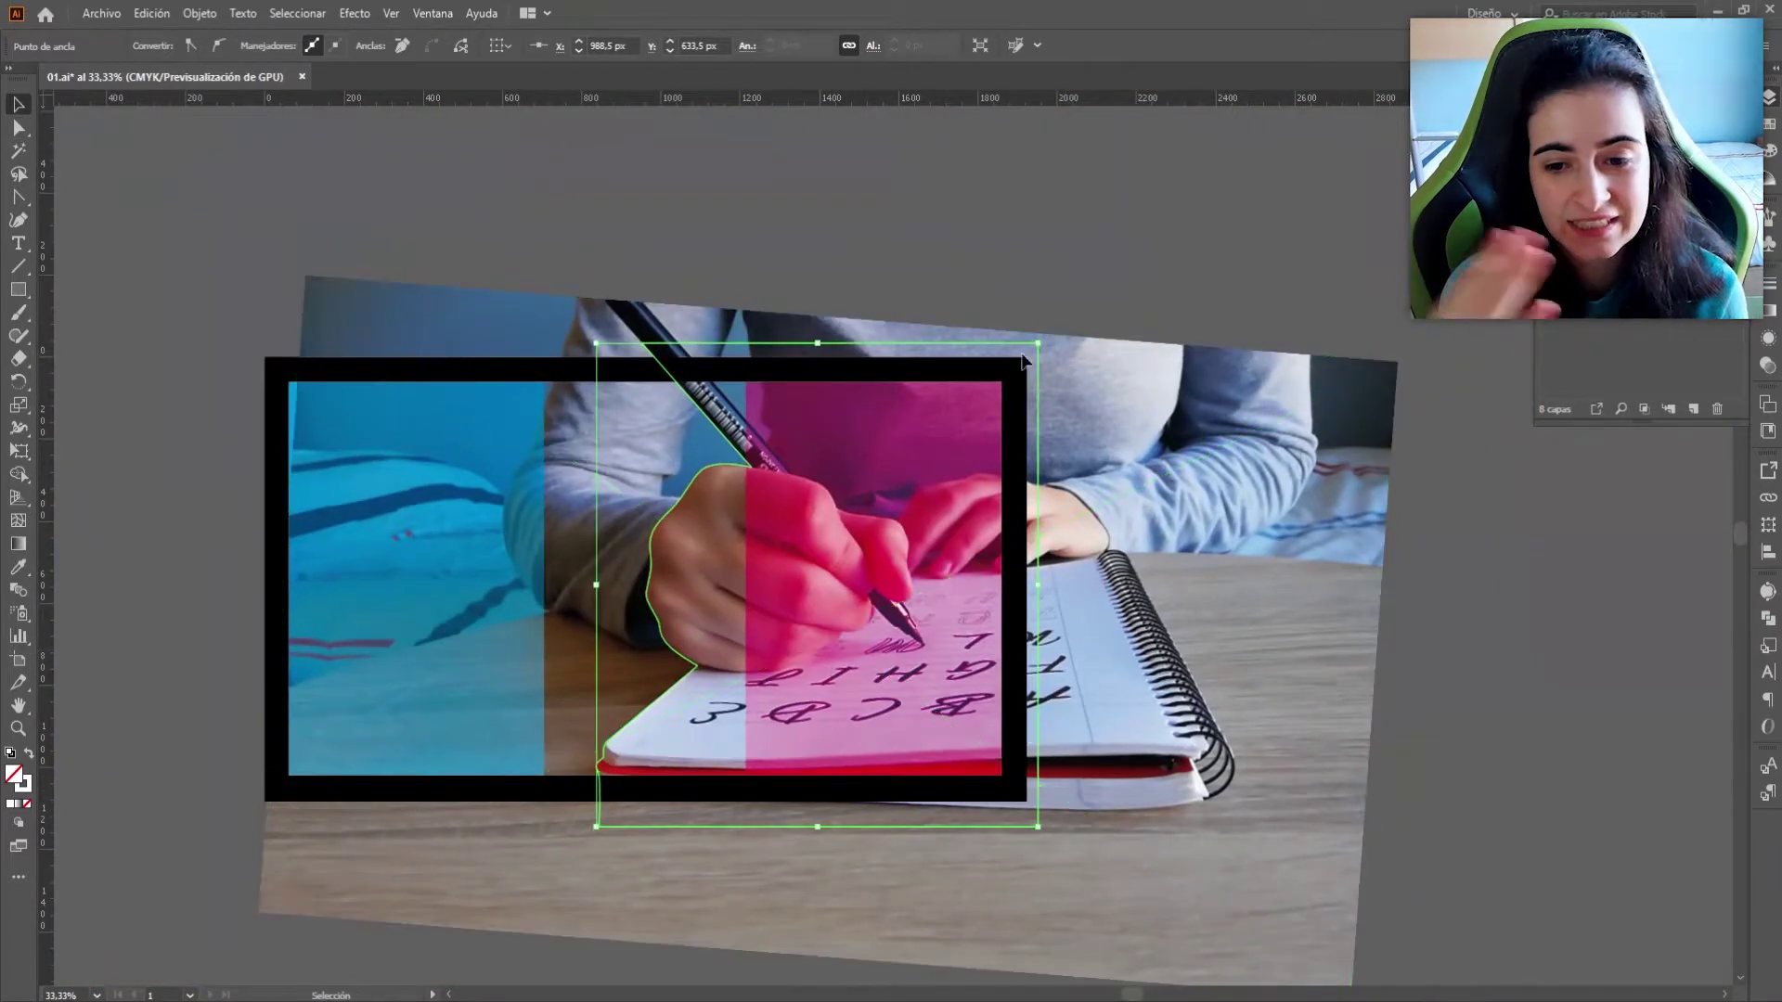
{"action": "right_click", "coordinate": [1028, 348]}
{"action": "left_click", "coordinate": [1082, 511]}
{"action": "left_click", "coordinate": [1201, 452]}
{"action": "left_click_drag", "start_coordinate": [1202, 451], "coordinate": [1353, 457]}
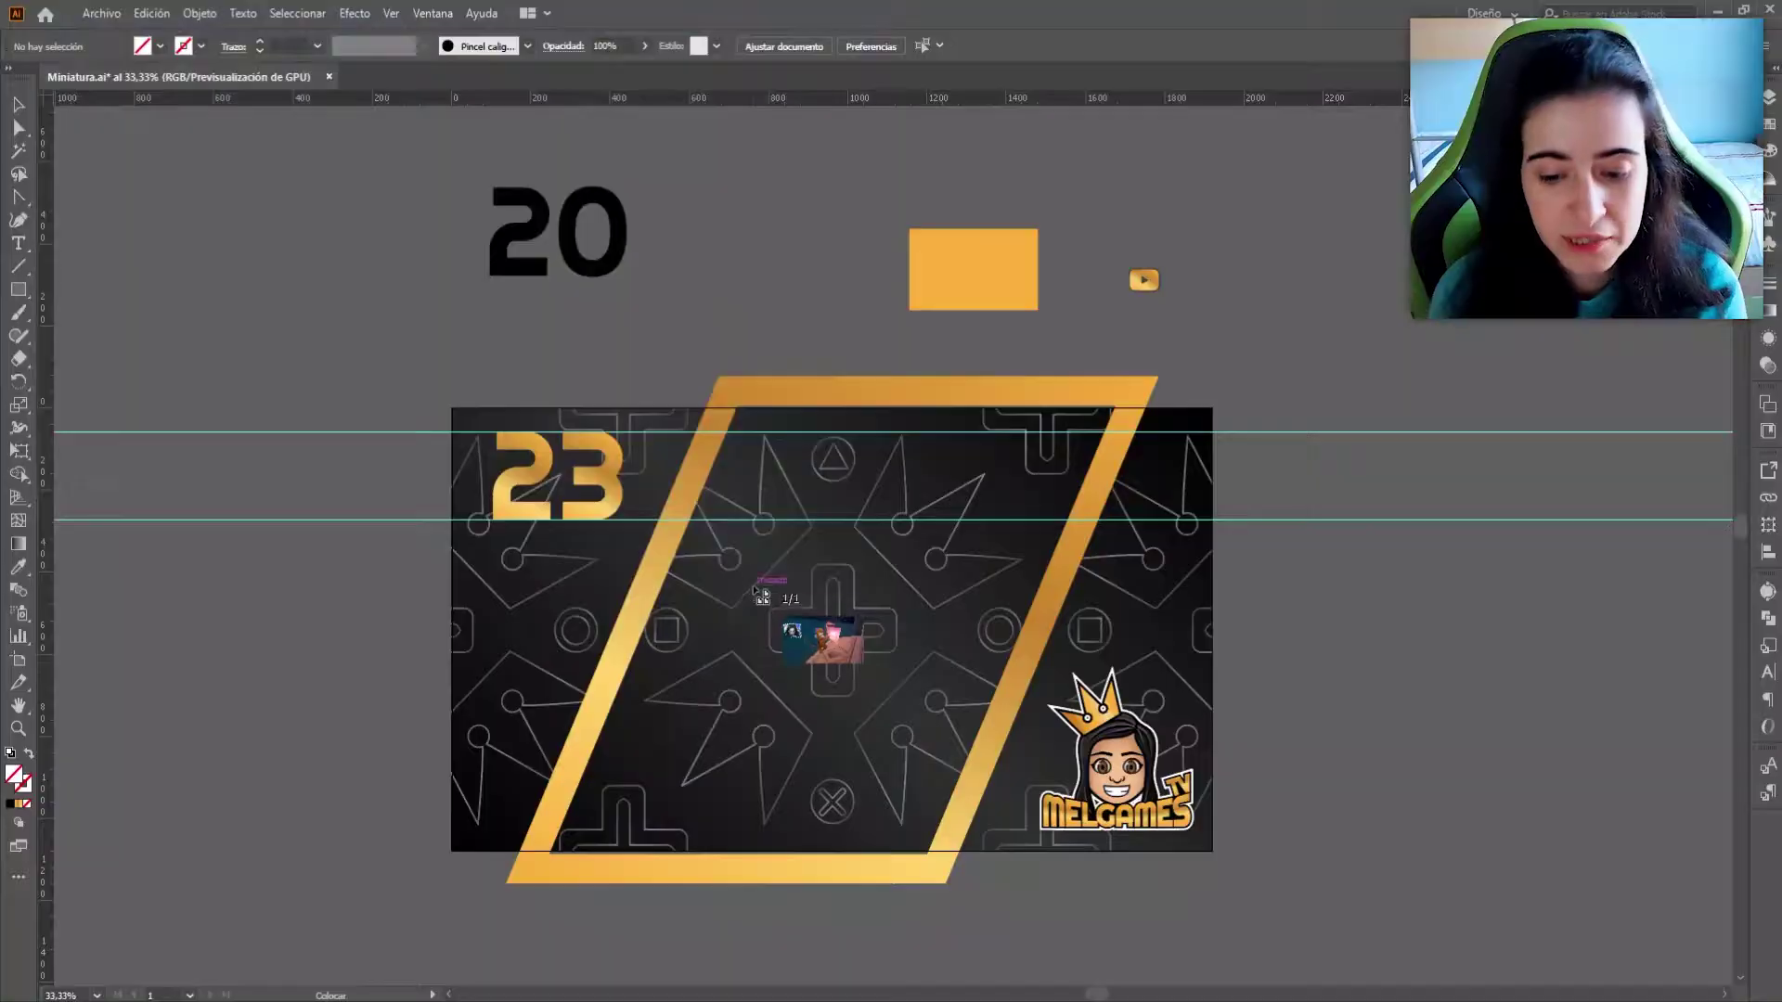
Position the monkey game screenshot over the thumbnail, enlarge it to about 2123 × 1194 px and nudge it upward.
{"action": "left_click_drag", "start_coordinate": [817, 612], "coordinate": [650, 510]}
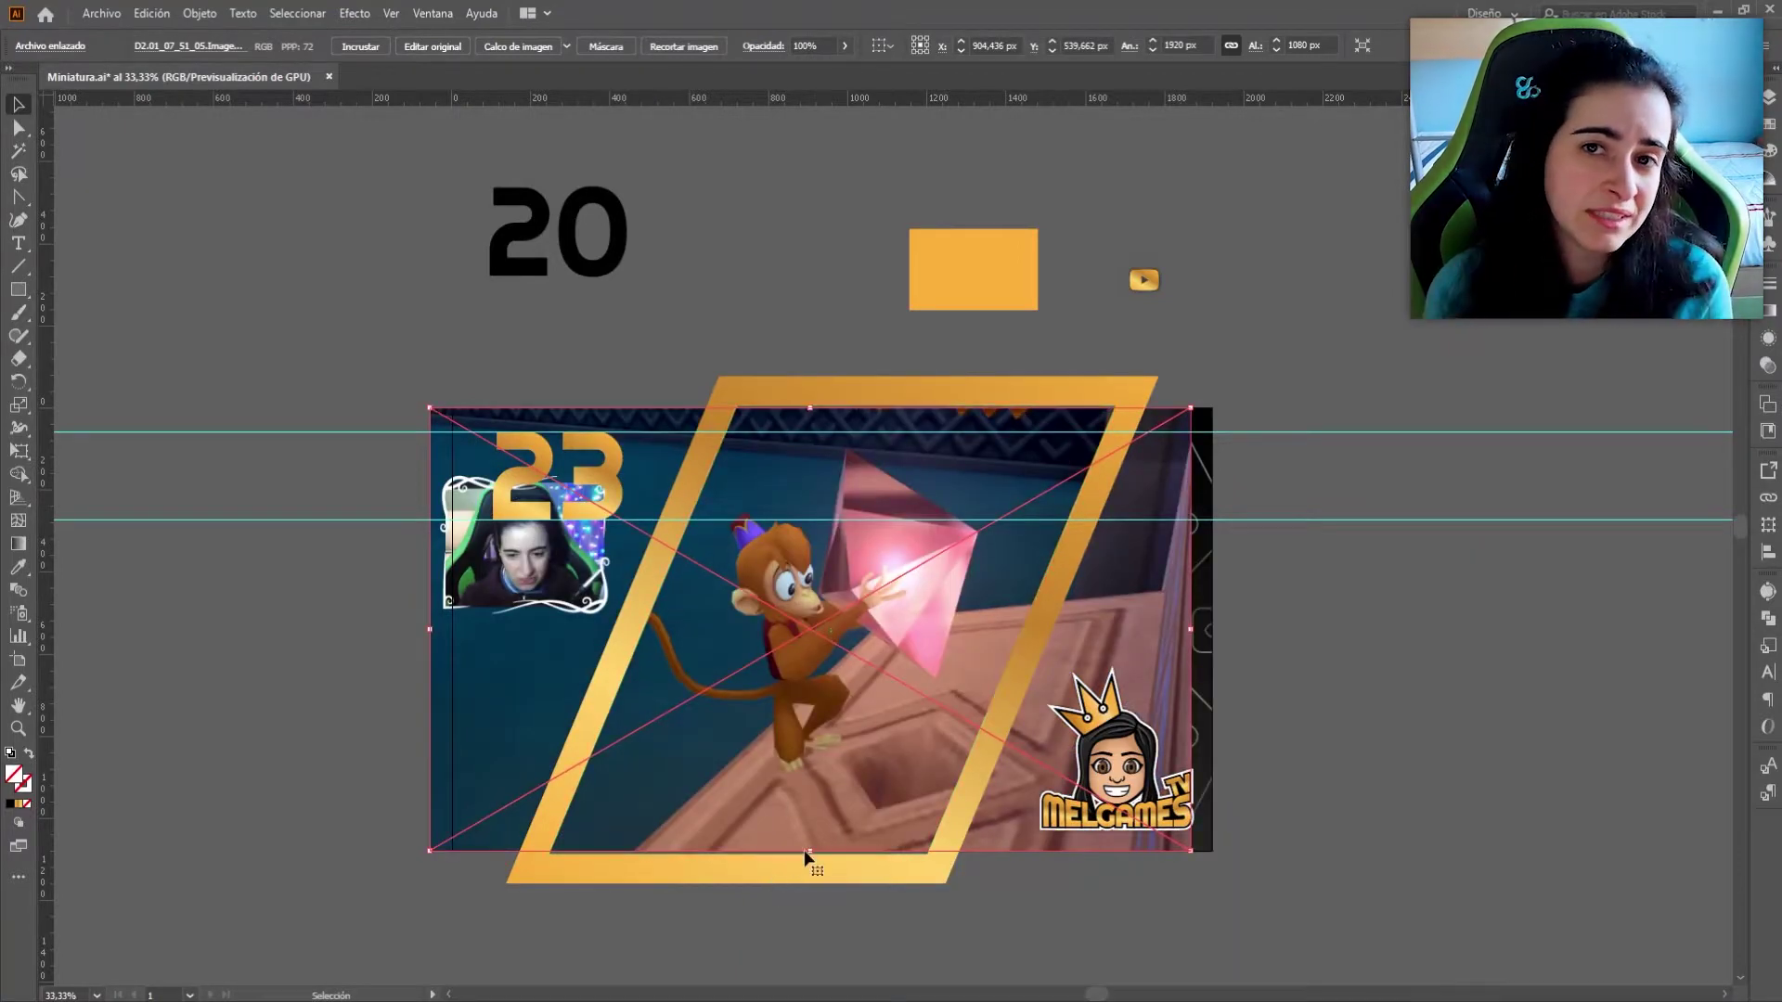
{"action": "left_click_drag", "start_coordinate": [811, 850], "coordinate": [819, 901]}
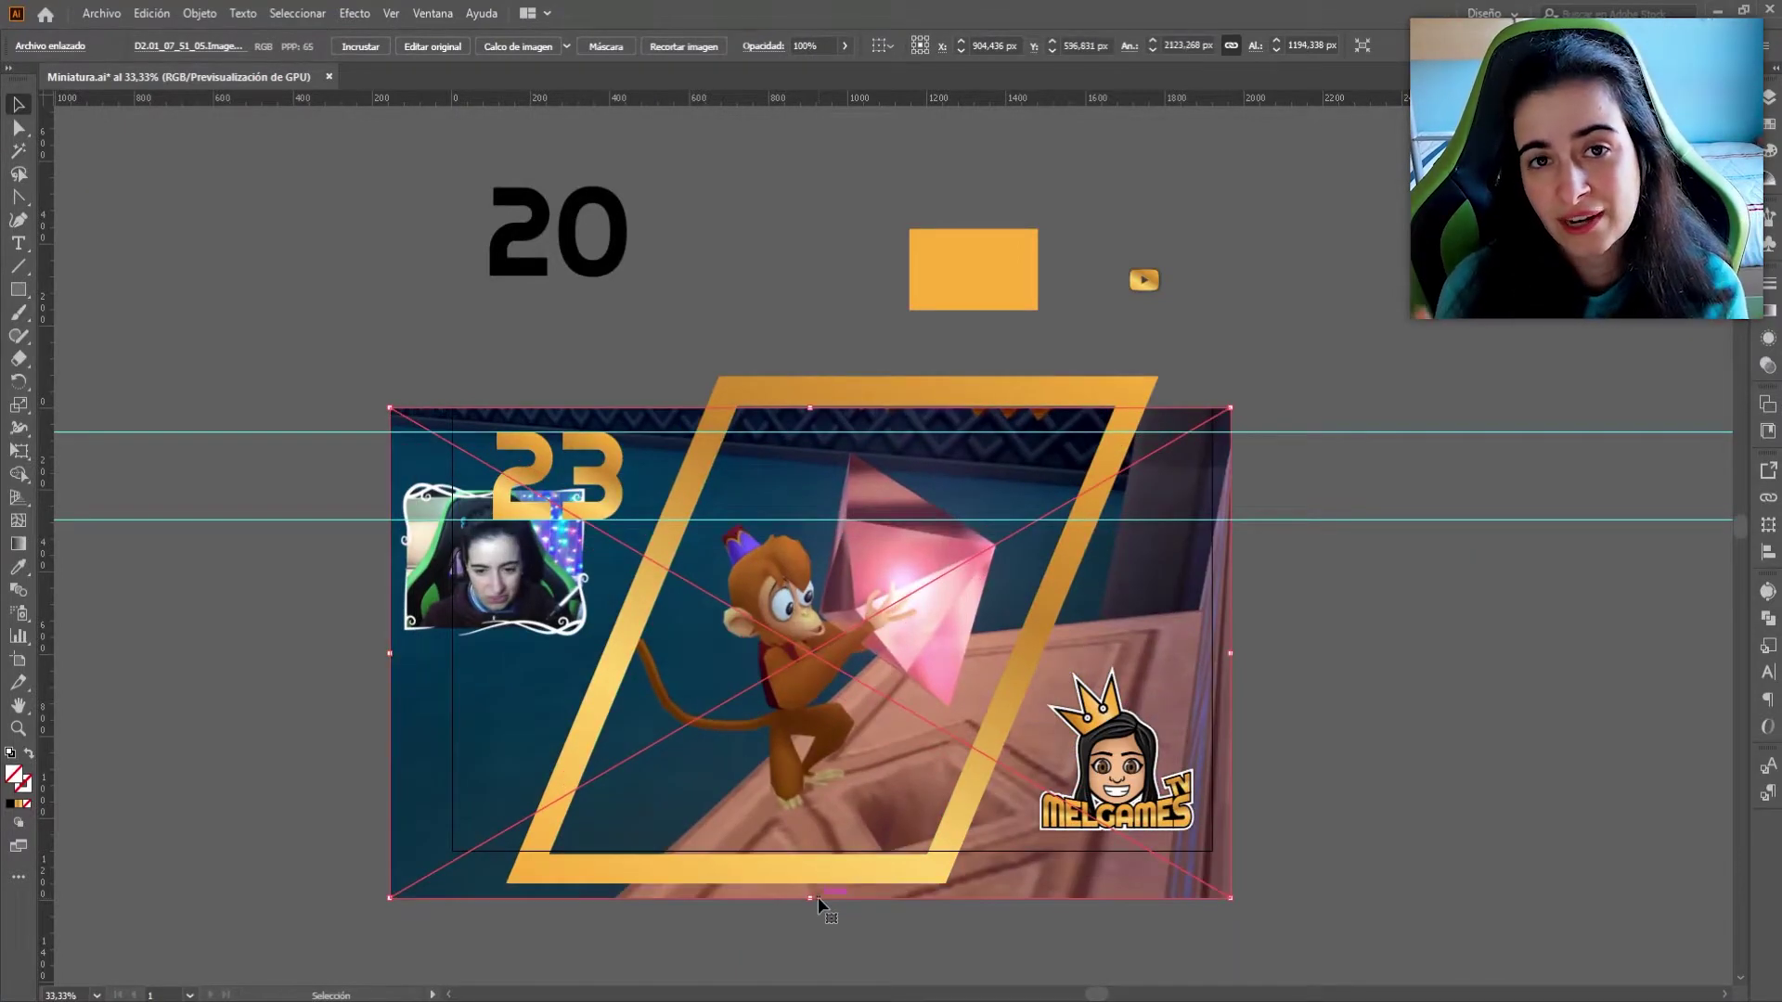
{"action": "key", "text": "Up"}
{"action": "key", "text": "Up"}
{"action": "key", "text": "Up"}
{"action": "key", "text": "Up"}
{"action": "key", "text": "Up"}
{"action": "key", "text": "Up"}
Duplicate the gold parallelogram in place and use the copy as a clipping mask for the game screenshot.
{"action": "left_click", "coordinate": [926, 382]}
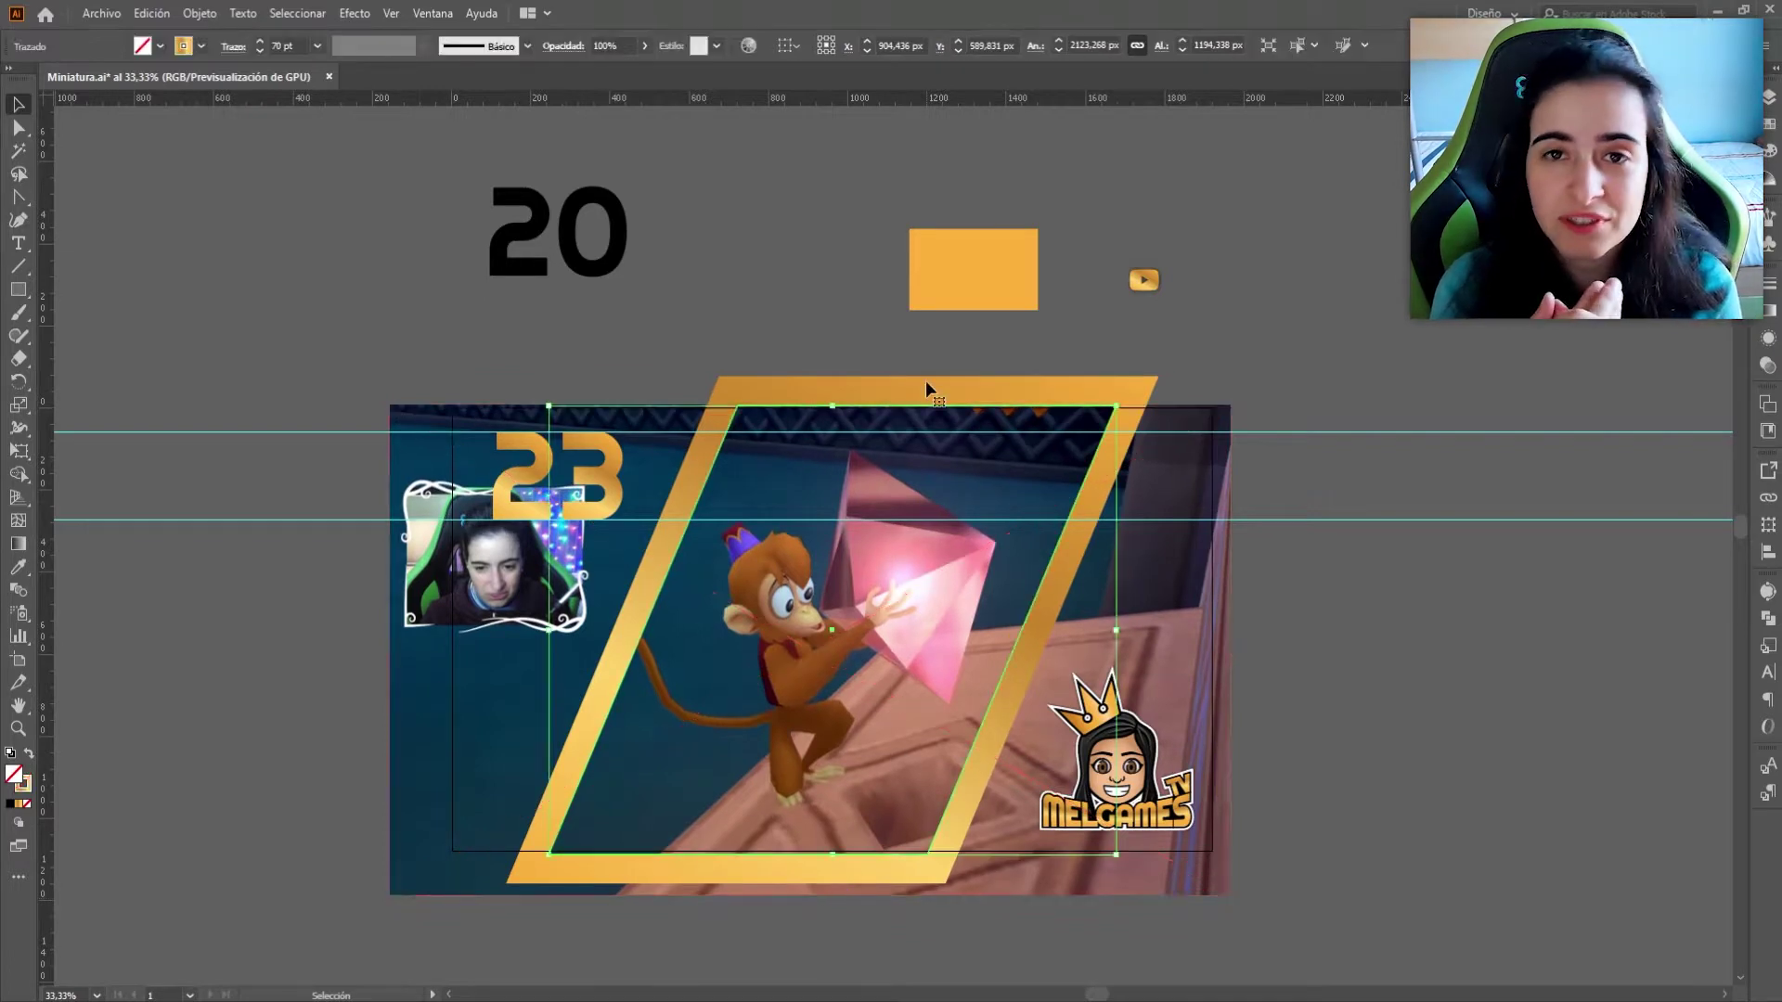
{"action": "left_click", "coordinate": [1168, 603]}
{"action": "key", "text": "ctrl+f"}
{"action": "right_click", "coordinate": [1177, 603]}
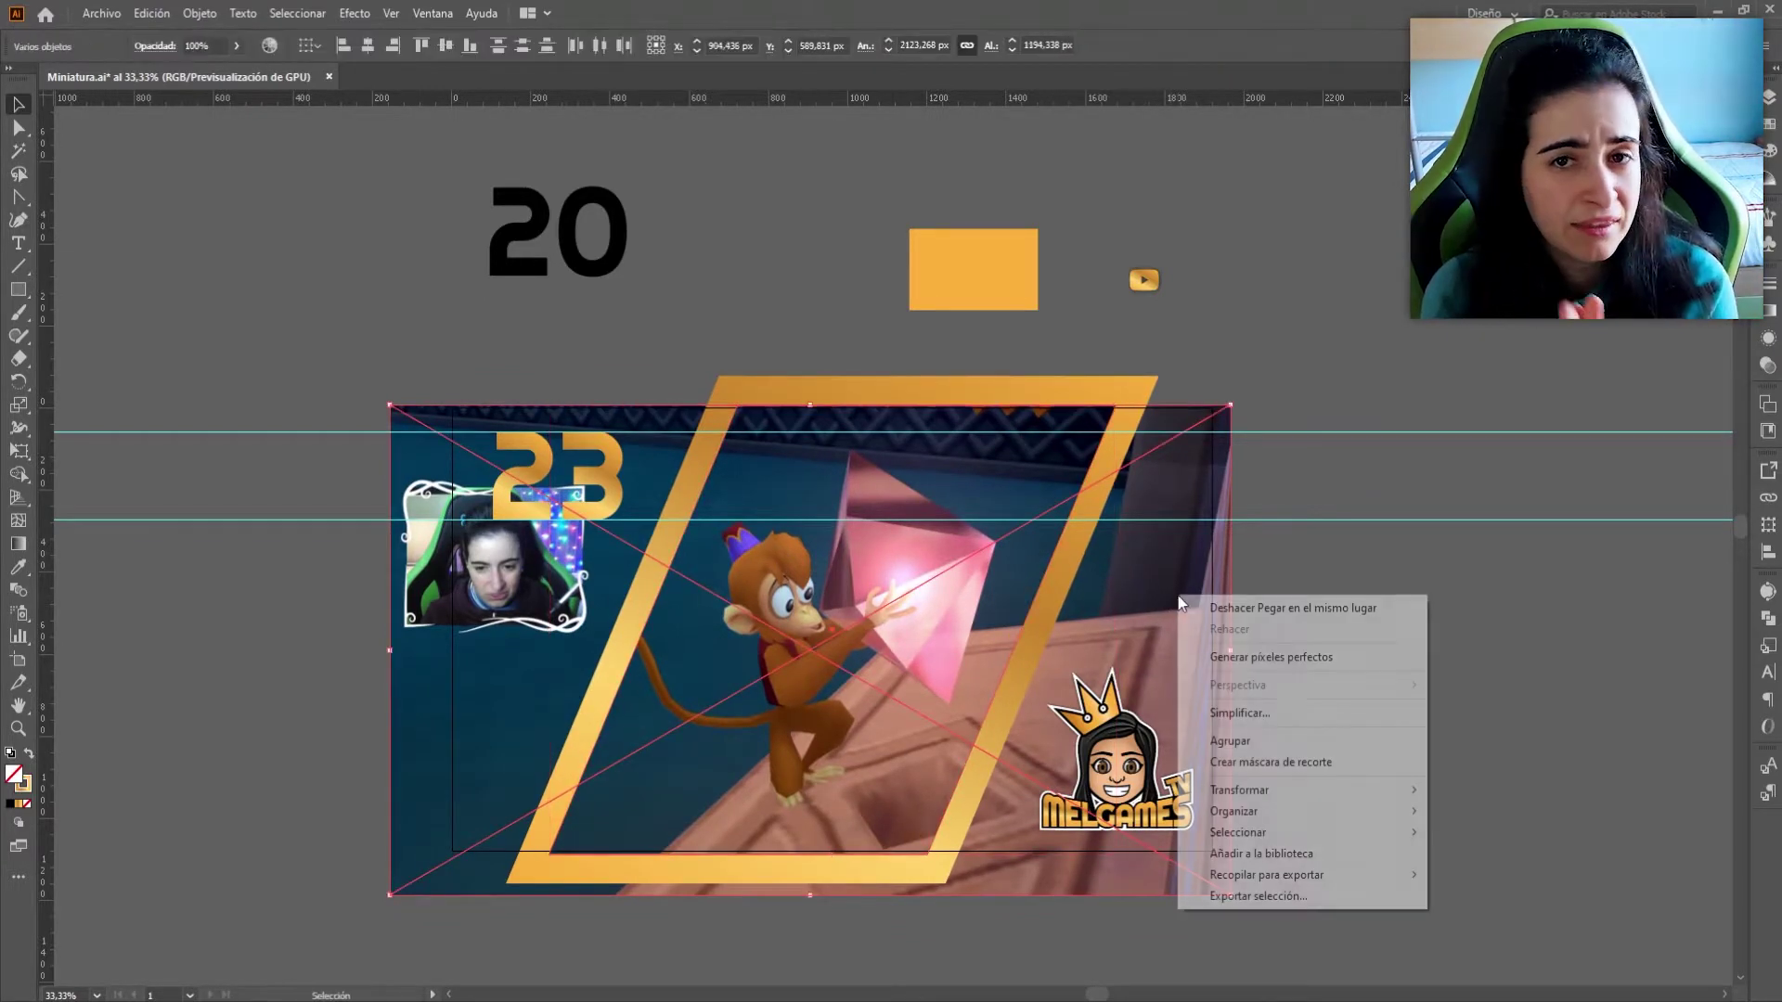
{"action": "left_click", "coordinate": [1273, 759]}
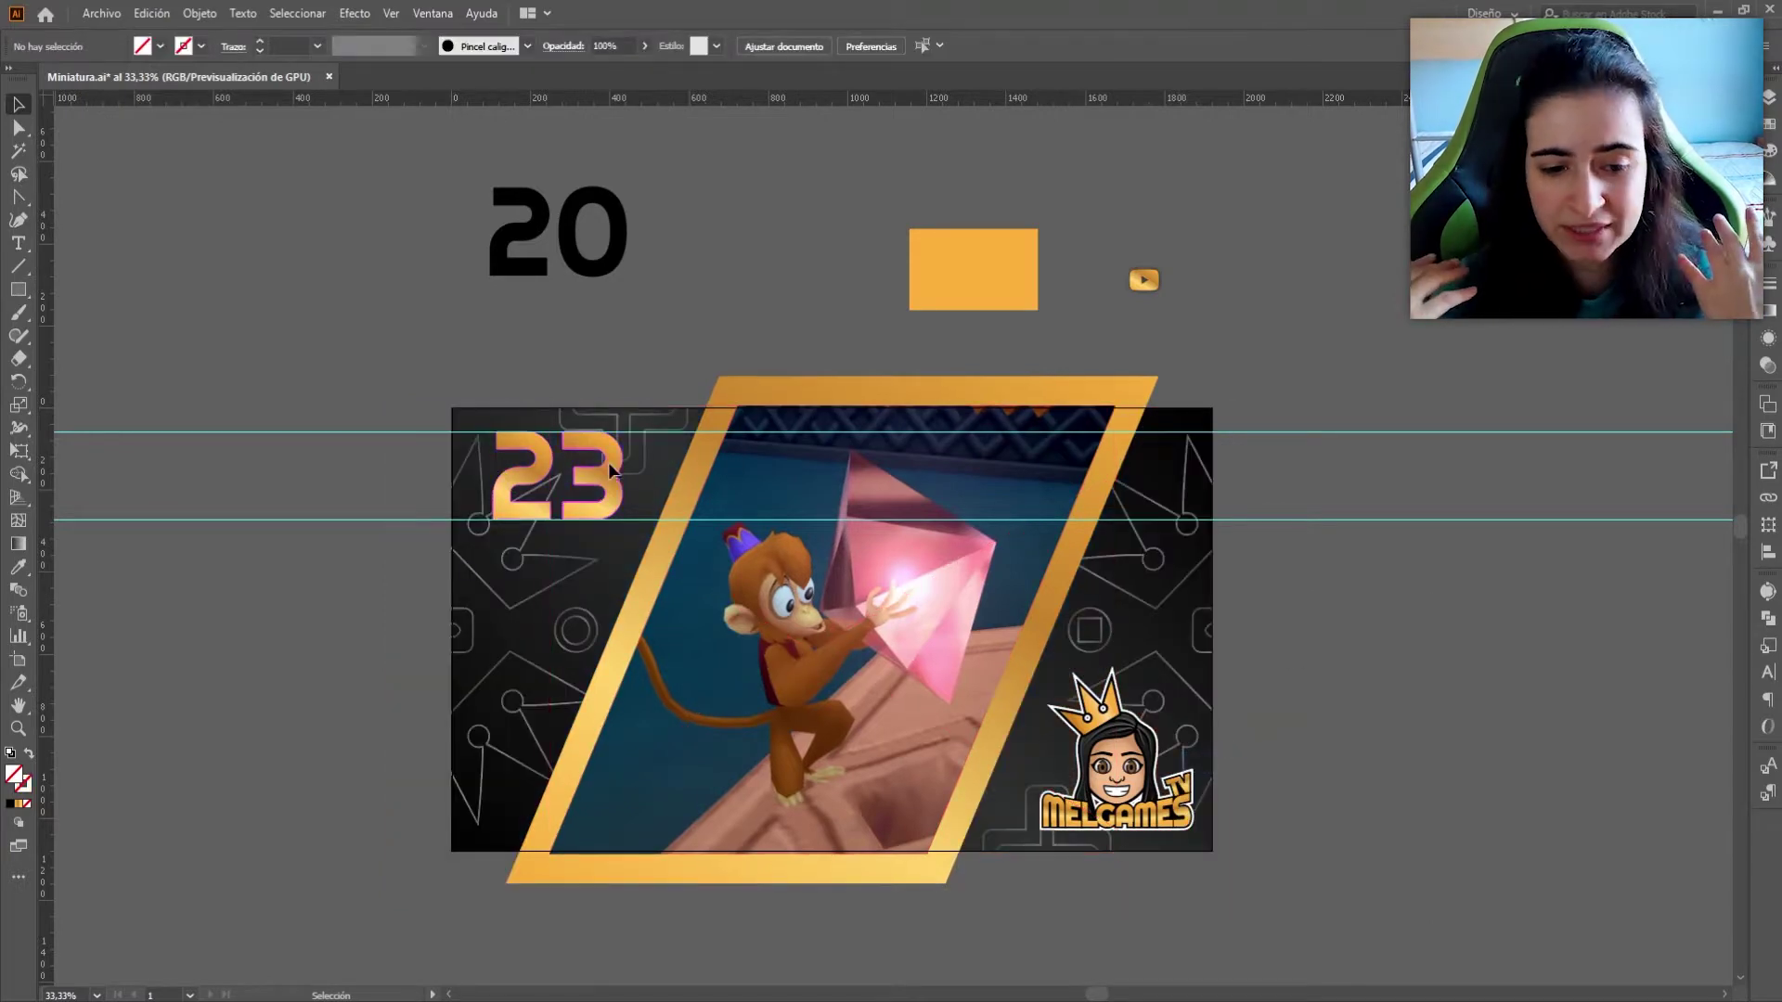
Replace the thumbnail's gold 23 with a copy of the black 20 text and change it to 24.
{"action": "left_click_drag", "start_coordinate": [605, 465], "coordinate": [543, 492]}
{"action": "double_click", "coordinate": [564, 477]}
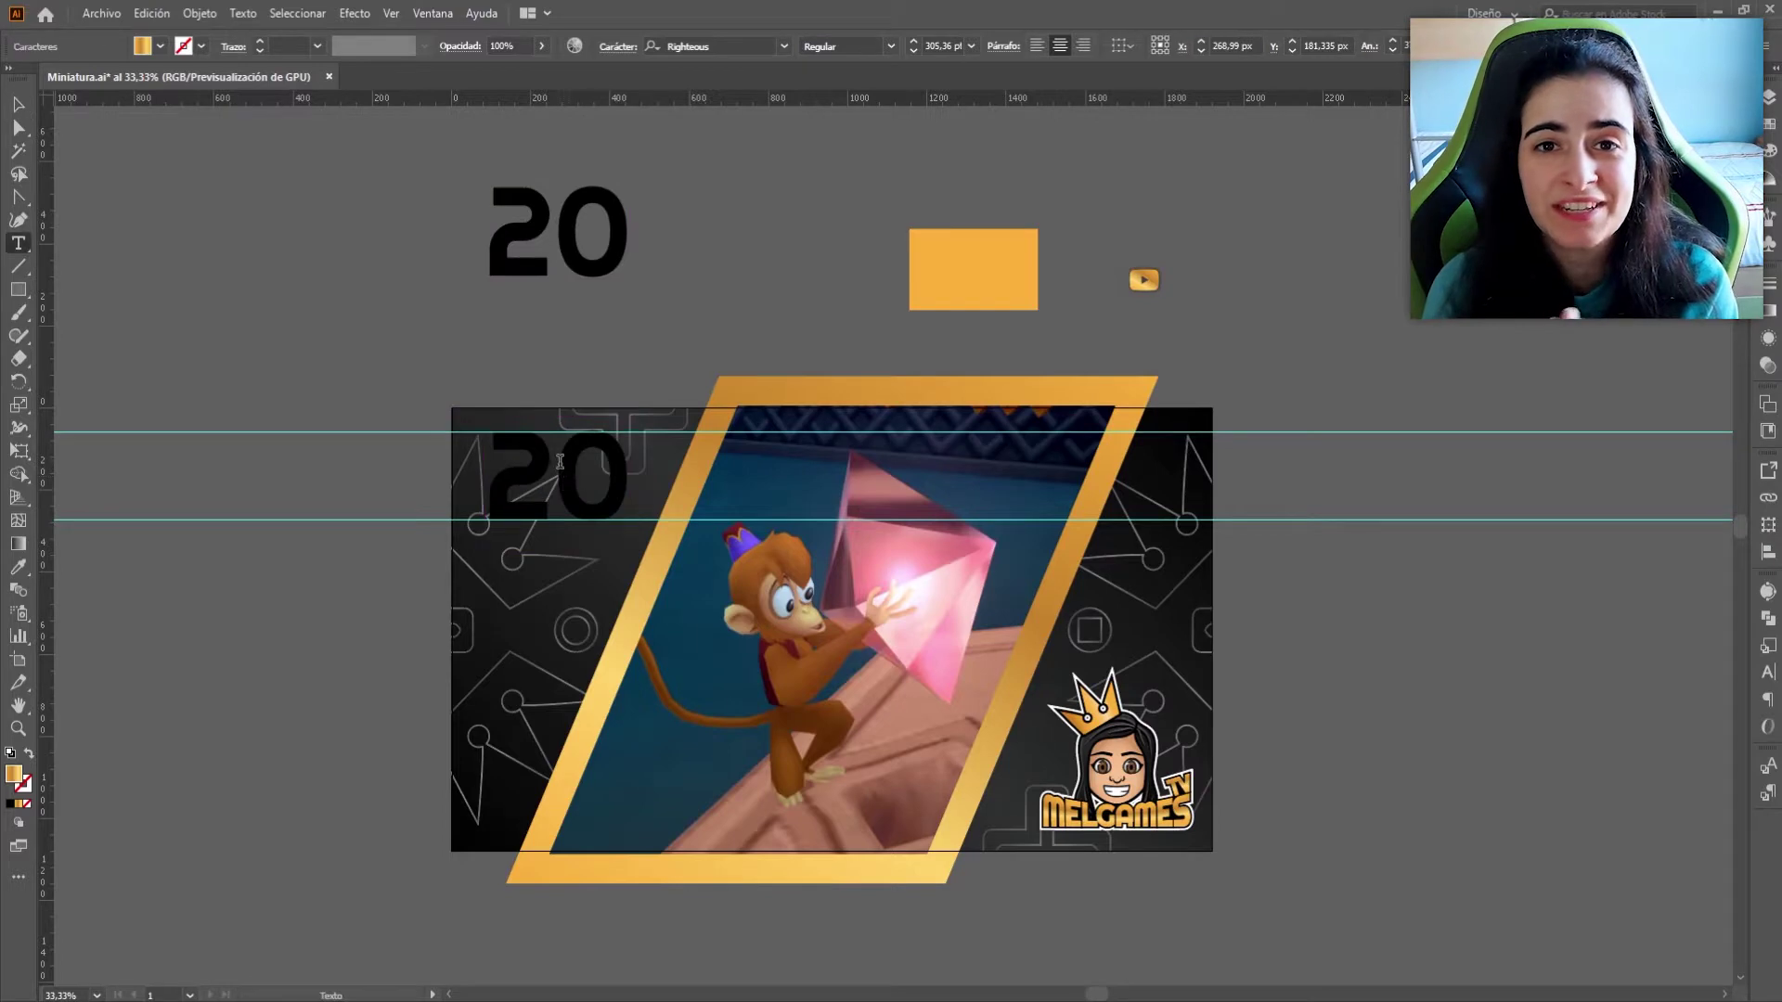
{"action": "key", "text": "Delete"}
{"action": "type", "text": "4"}
{"action": "key", "text": "Escape"}
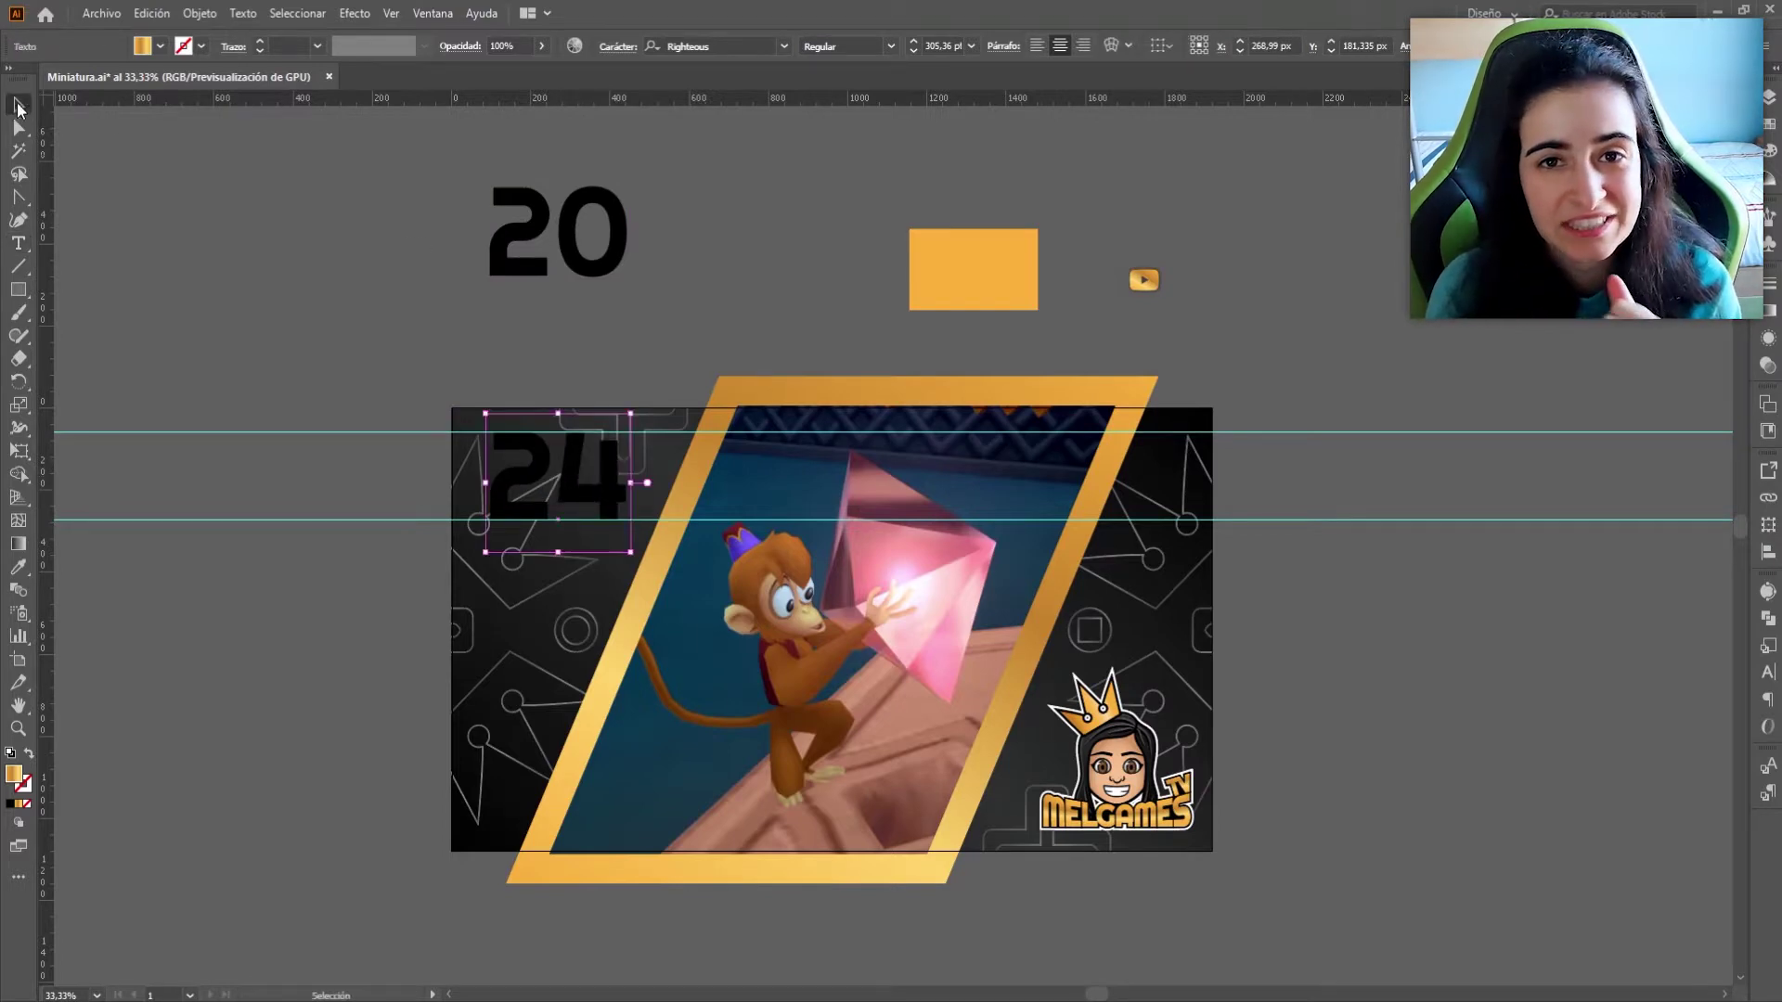
Expand the number 24 text into vector shapes.
{"action": "left_click", "coordinate": [200, 13]}
{"action": "left_click", "coordinate": [241, 236]}
{"action": "left_click", "coordinate": [90, 289]}
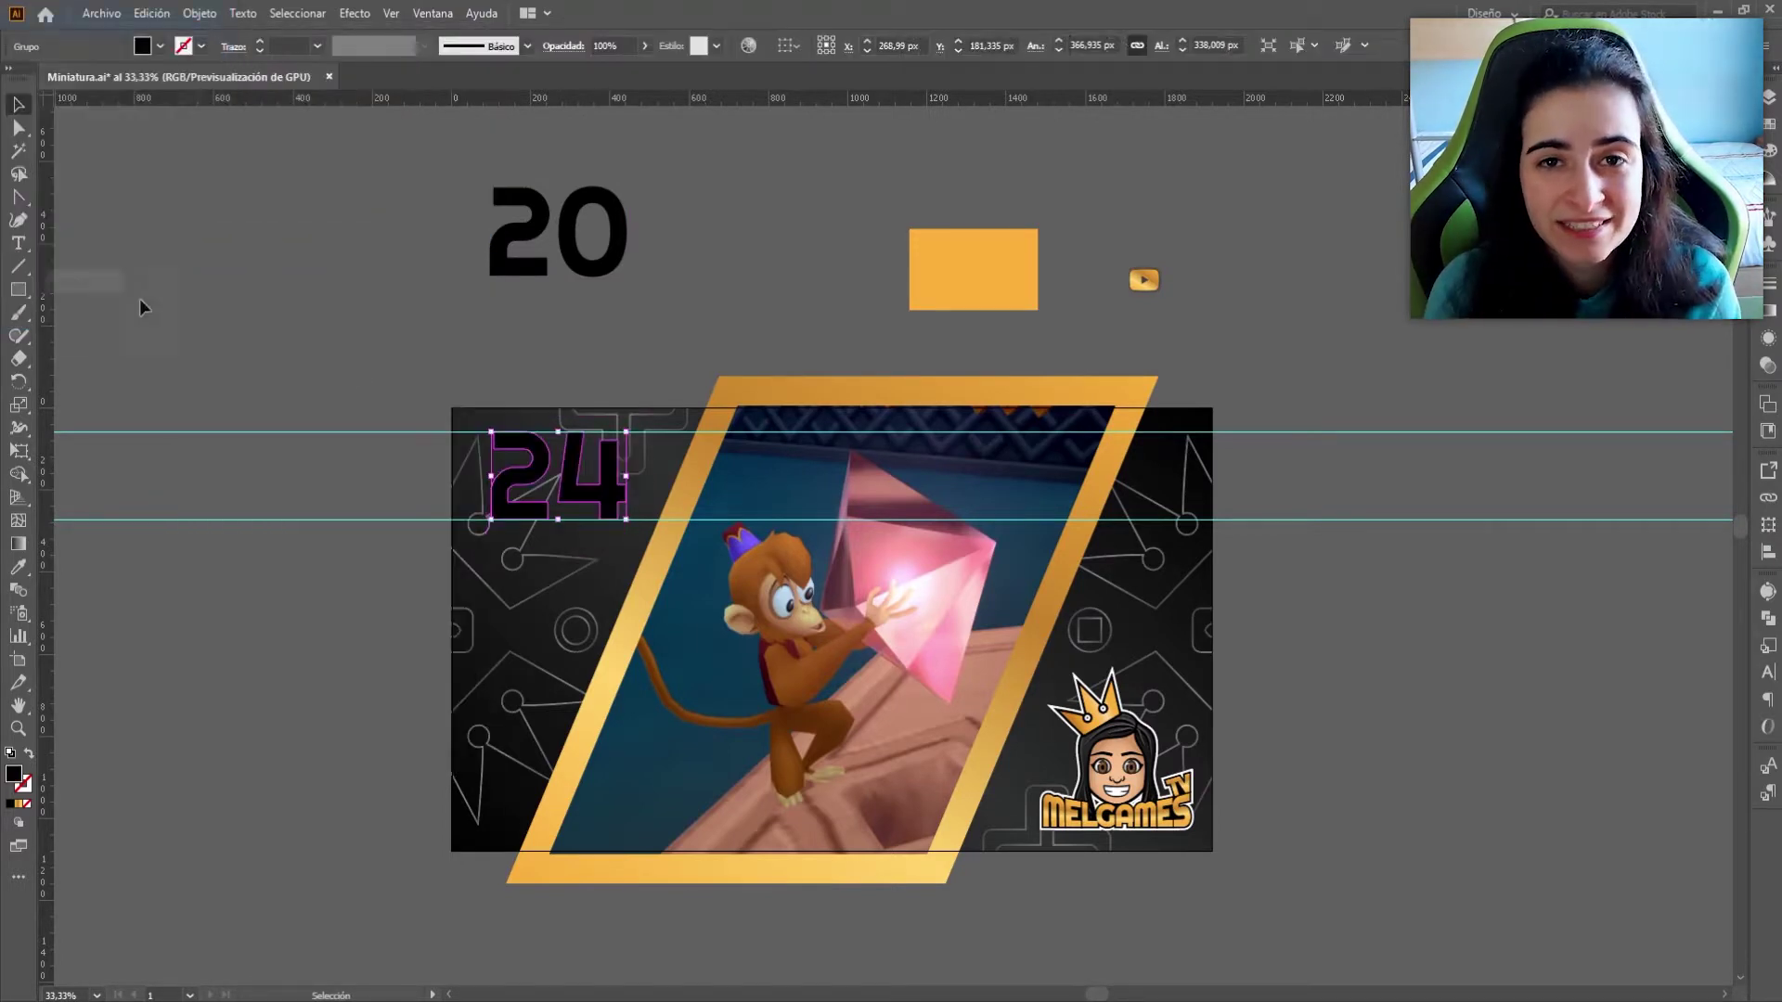
Fill the number 24 with the gold gradient and set the gradient angle to -120°.
{"action": "left_click", "coordinate": [1769, 311]}
{"action": "left_click", "coordinate": [1709, 421]}
{"action": "left_click", "coordinate": [1675, 358]}
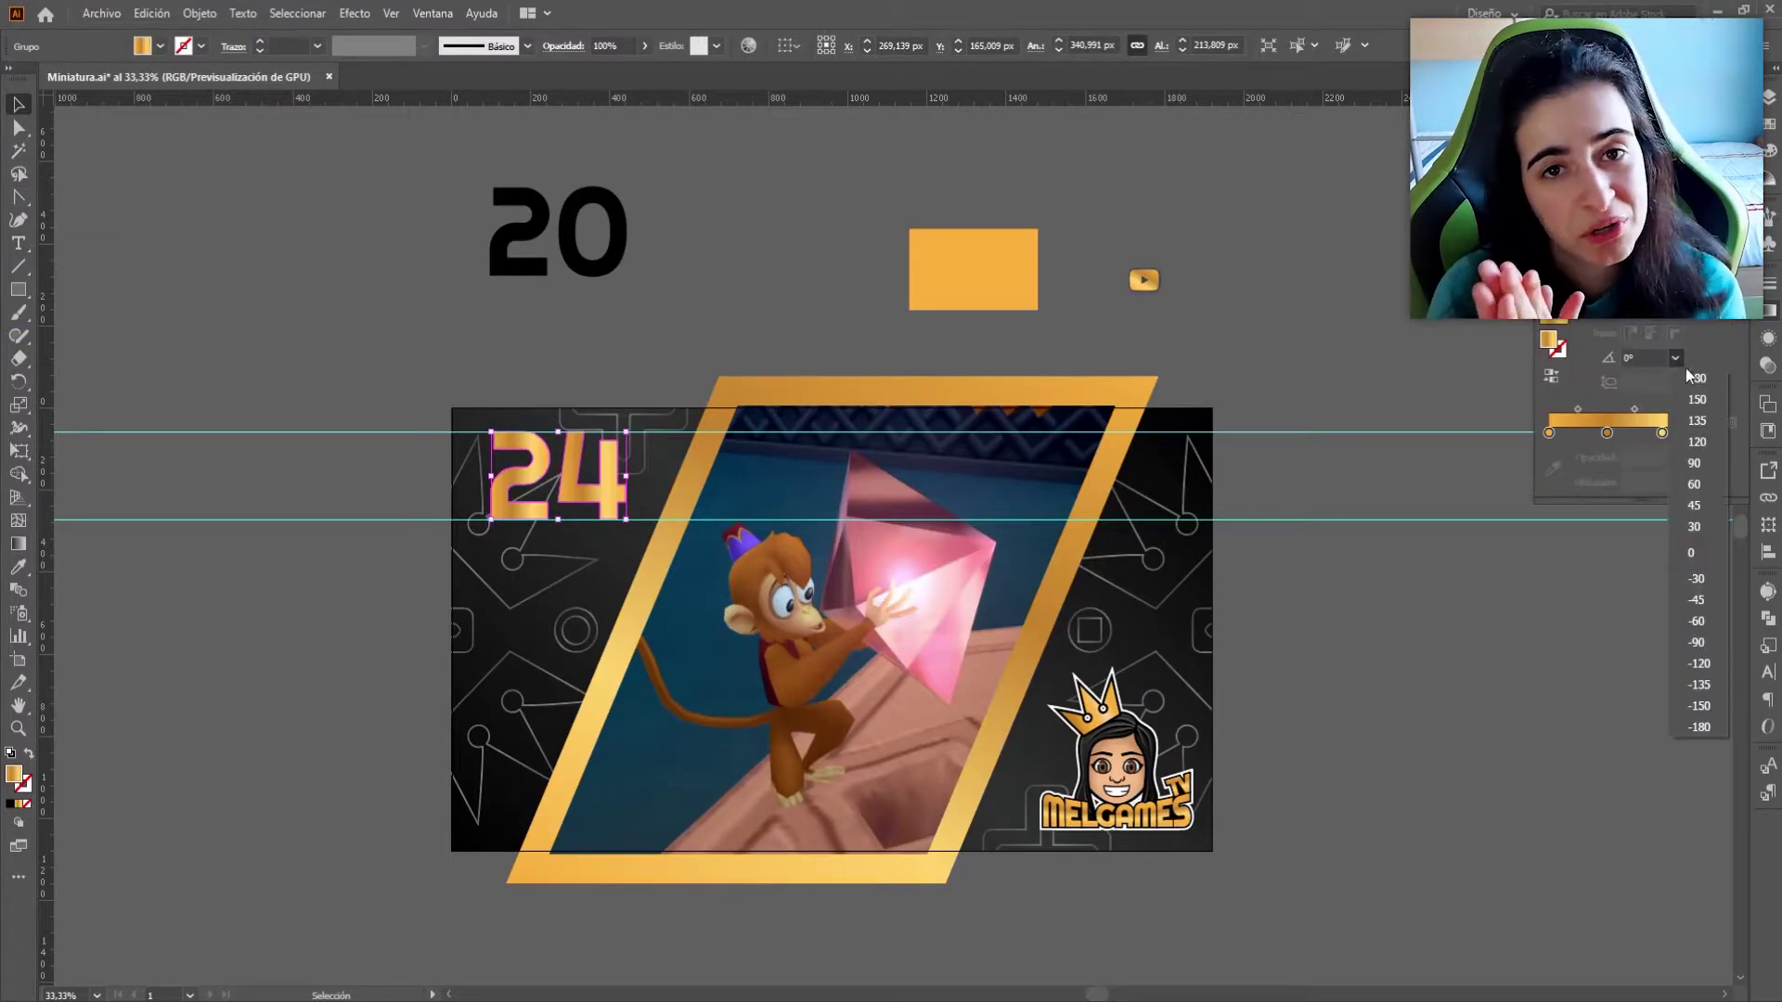
{"action": "left_click", "coordinate": [1696, 661]}
{"action": "left_click", "coordinate": [1311, 666]}
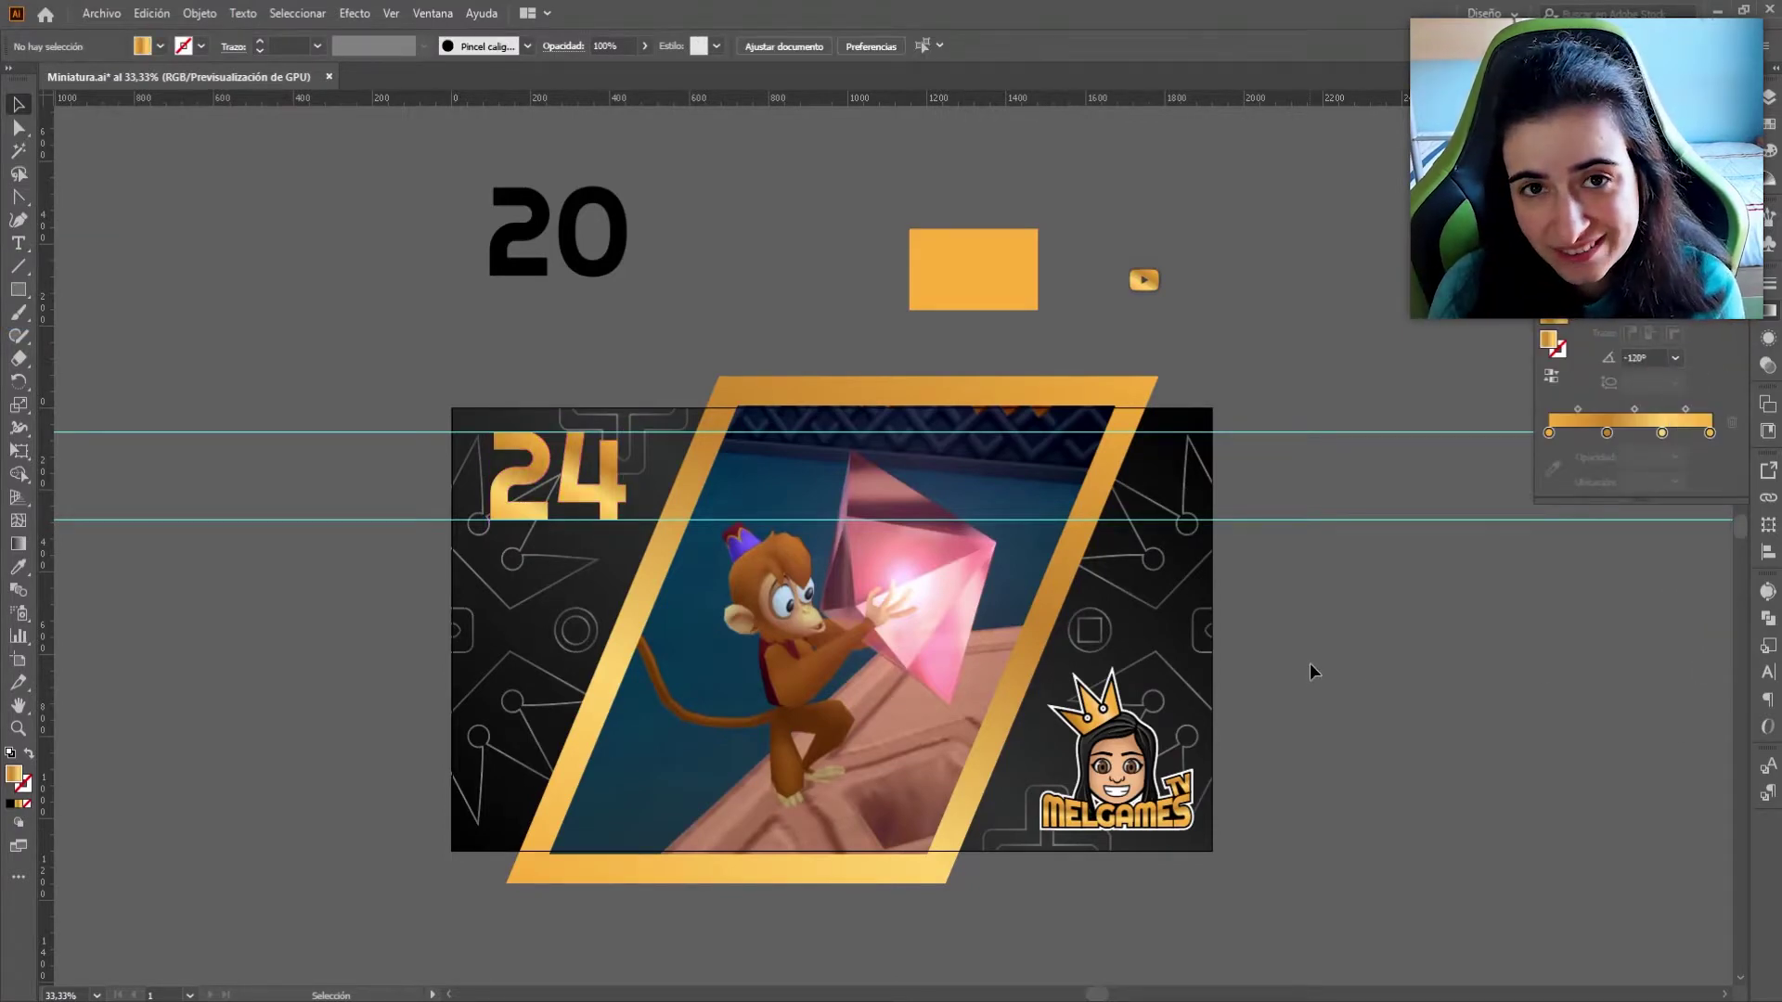
Place the Donald Duck game screenshot over the thumbnail and mirror it horizontally with the Reflect tool.
{"action": "left_click", "coordinate": [753, 588]}
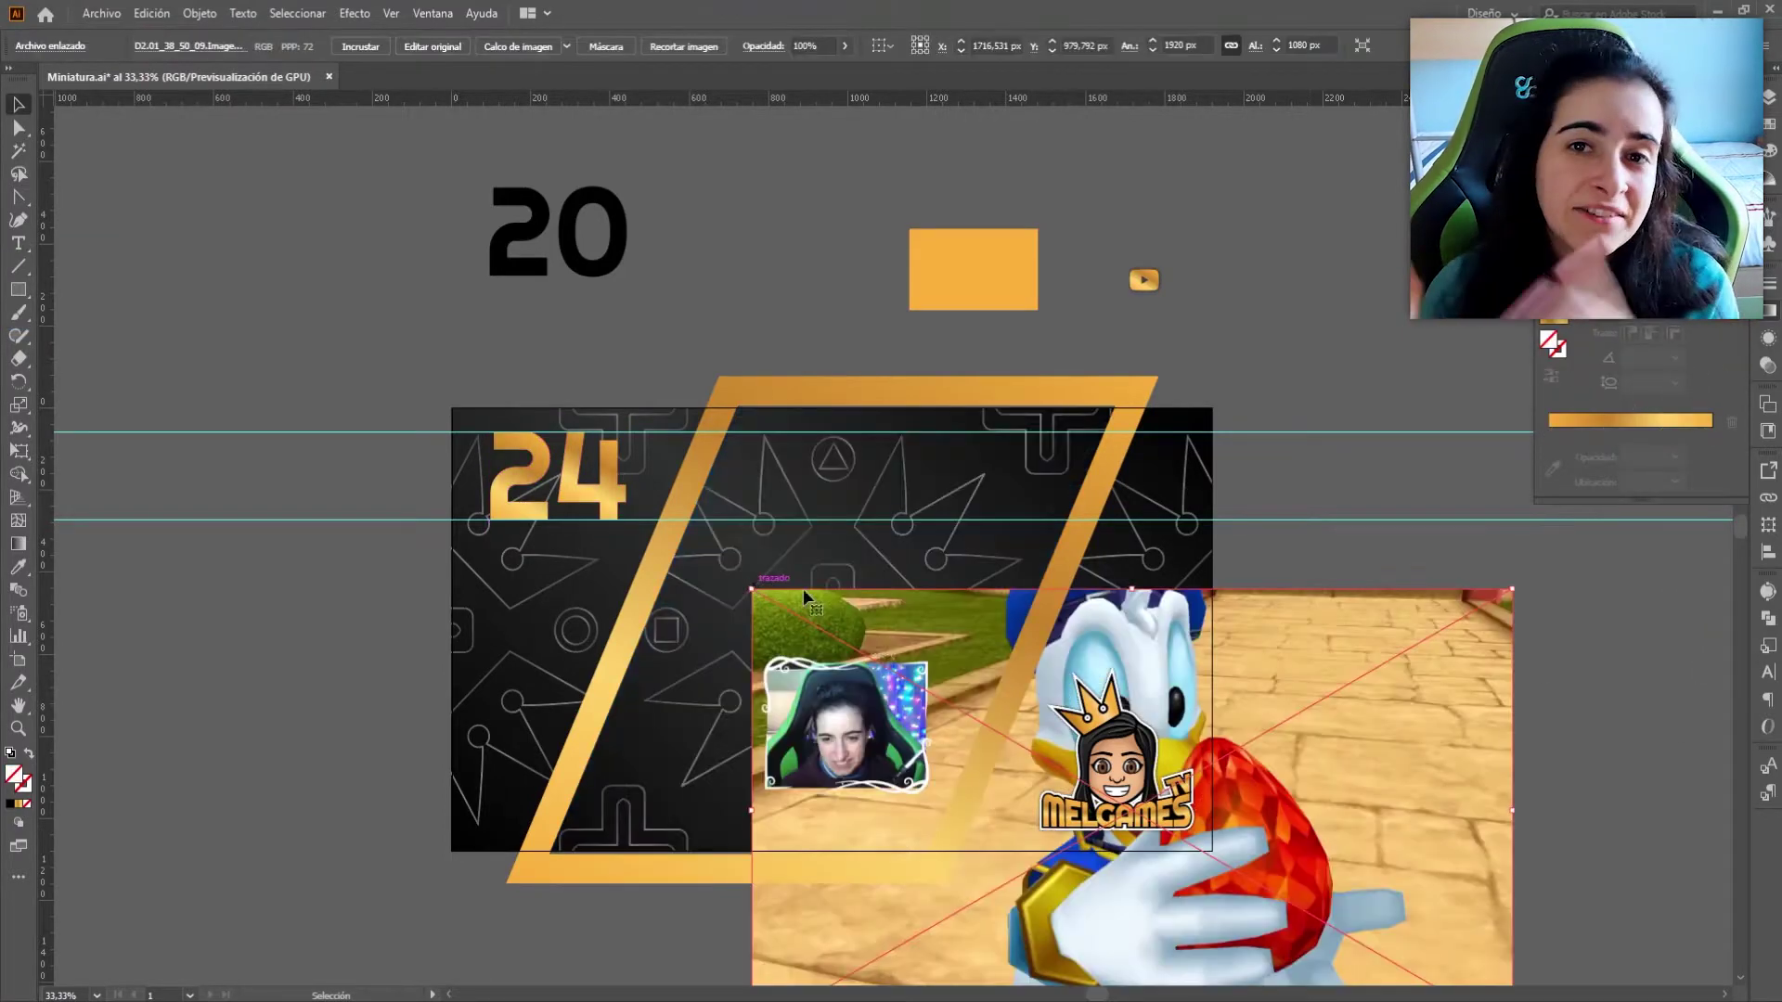
{"action": "left_click_drag", "start_coordinate": [874, 644], "coordinate": [555, 471]}
{"action": "left_click_drag", "start_coordinate": [17, 385], "coordinate": [77, 398]}
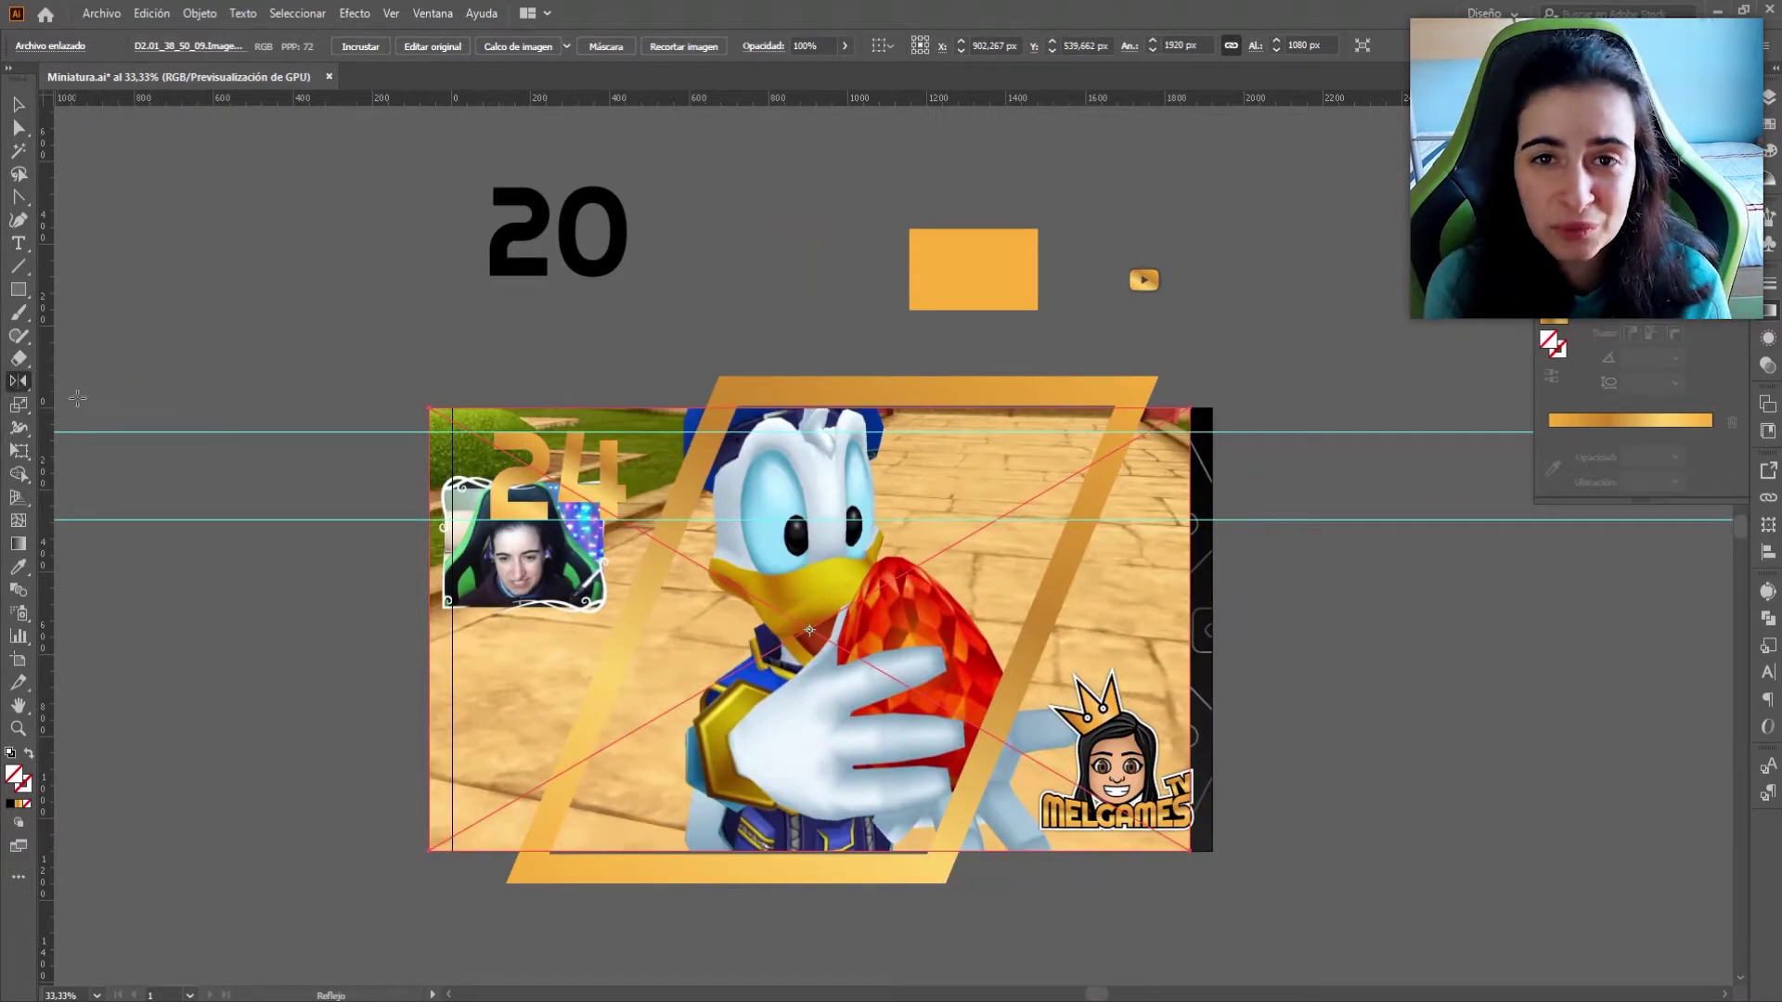
{"action": "left_click_drag", "start_coordinate": [781, 609], "coordinate": [780, 609]}
{"action": "key", "text": "v"}
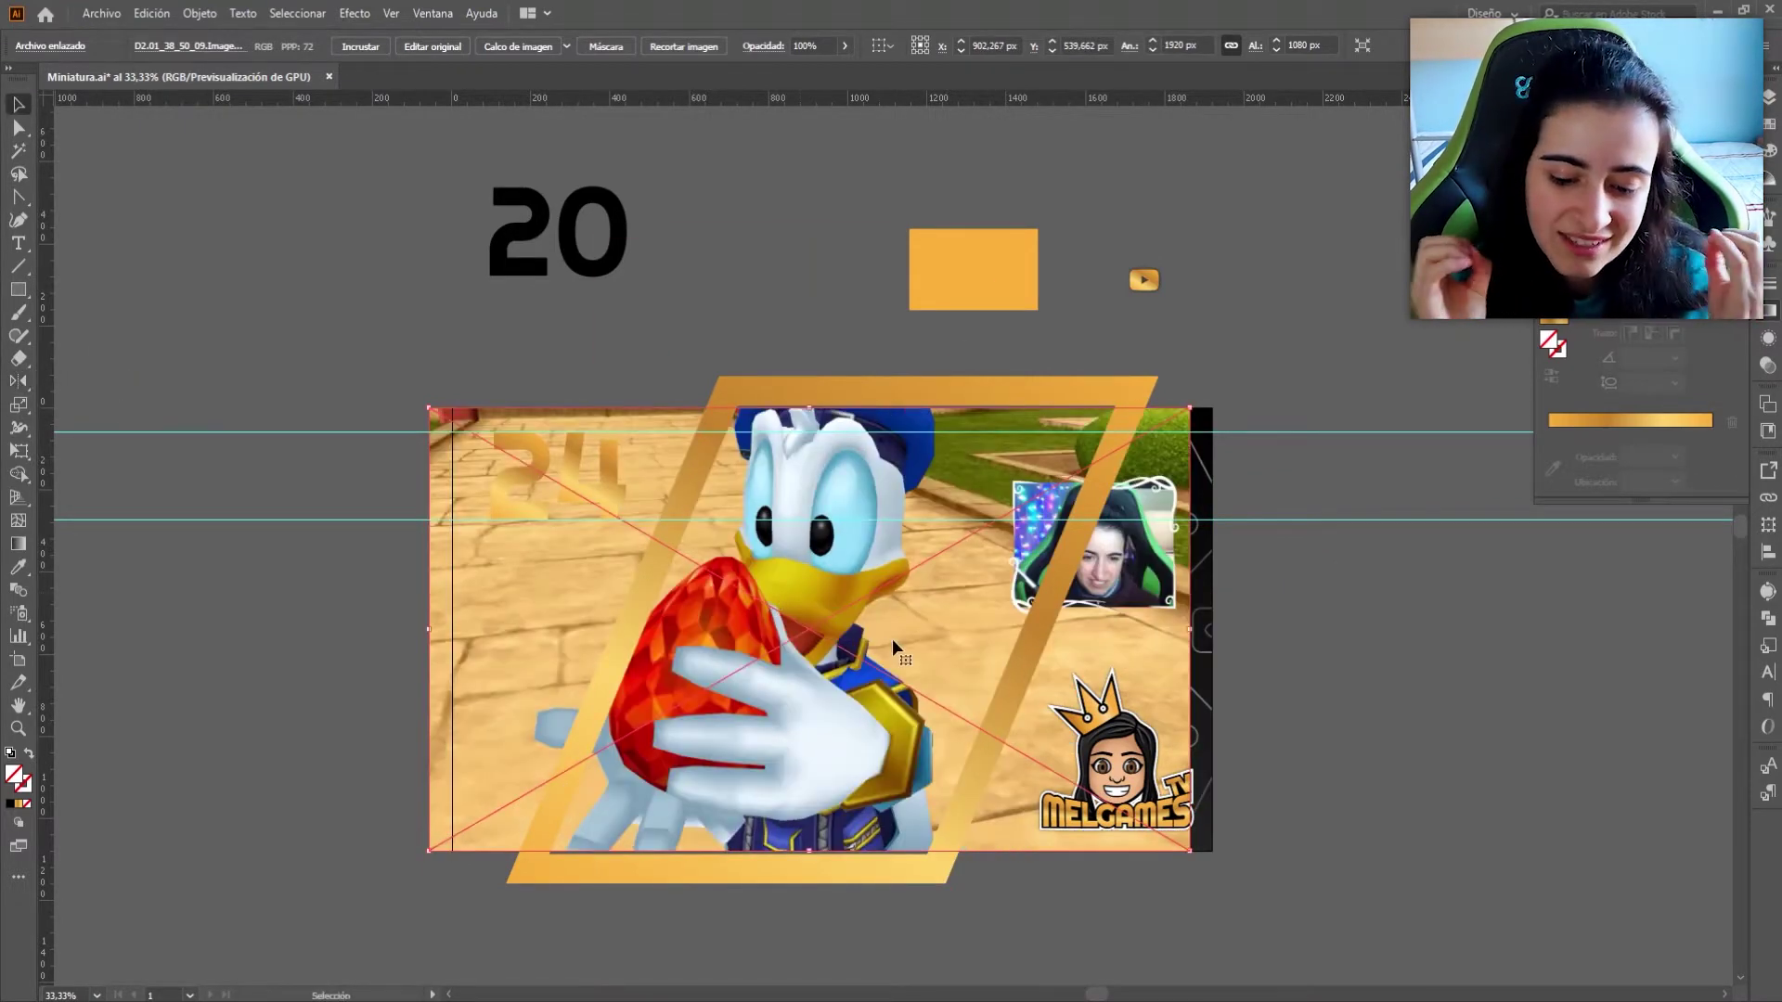
Move the Donald Duck screenshot horizontally to X about 1124 px so Donald sits within the gold parallelogram frame.
{"action": "left_click_drag", "start_coordinate": [906, 635], "coordinate": [936, 632]}
{"action": "key", "text": "Right"}
{"action": "key", "text": "Right"}
{"action": "key", "text": "Right"}
{"action": "key", "text": "Right"}
{"action": "key", "text": "Right"}
{"action": "key", "text": "Right"}
{"action": "key", "text": "Right"}
{"action": "key", "text": "Right"}
{"action": "key", "text": "Right"}
{"action": "key", "text": "Right"}
{"action": "key", "text": "Right"}
{"action": "key", "text": "Right"}
{"action": "key", "text": "Right"}
{"action": "key", "text": "Right"}
{"action": "key", "text": "Right"}
{"action": "key", "text": "Right"}
{"action": "key", "text": "Right"}
{"action": "key", "text": "Right"}
{"action": "key", "text": "Right"}
{"action": "key", "text": "Right"}
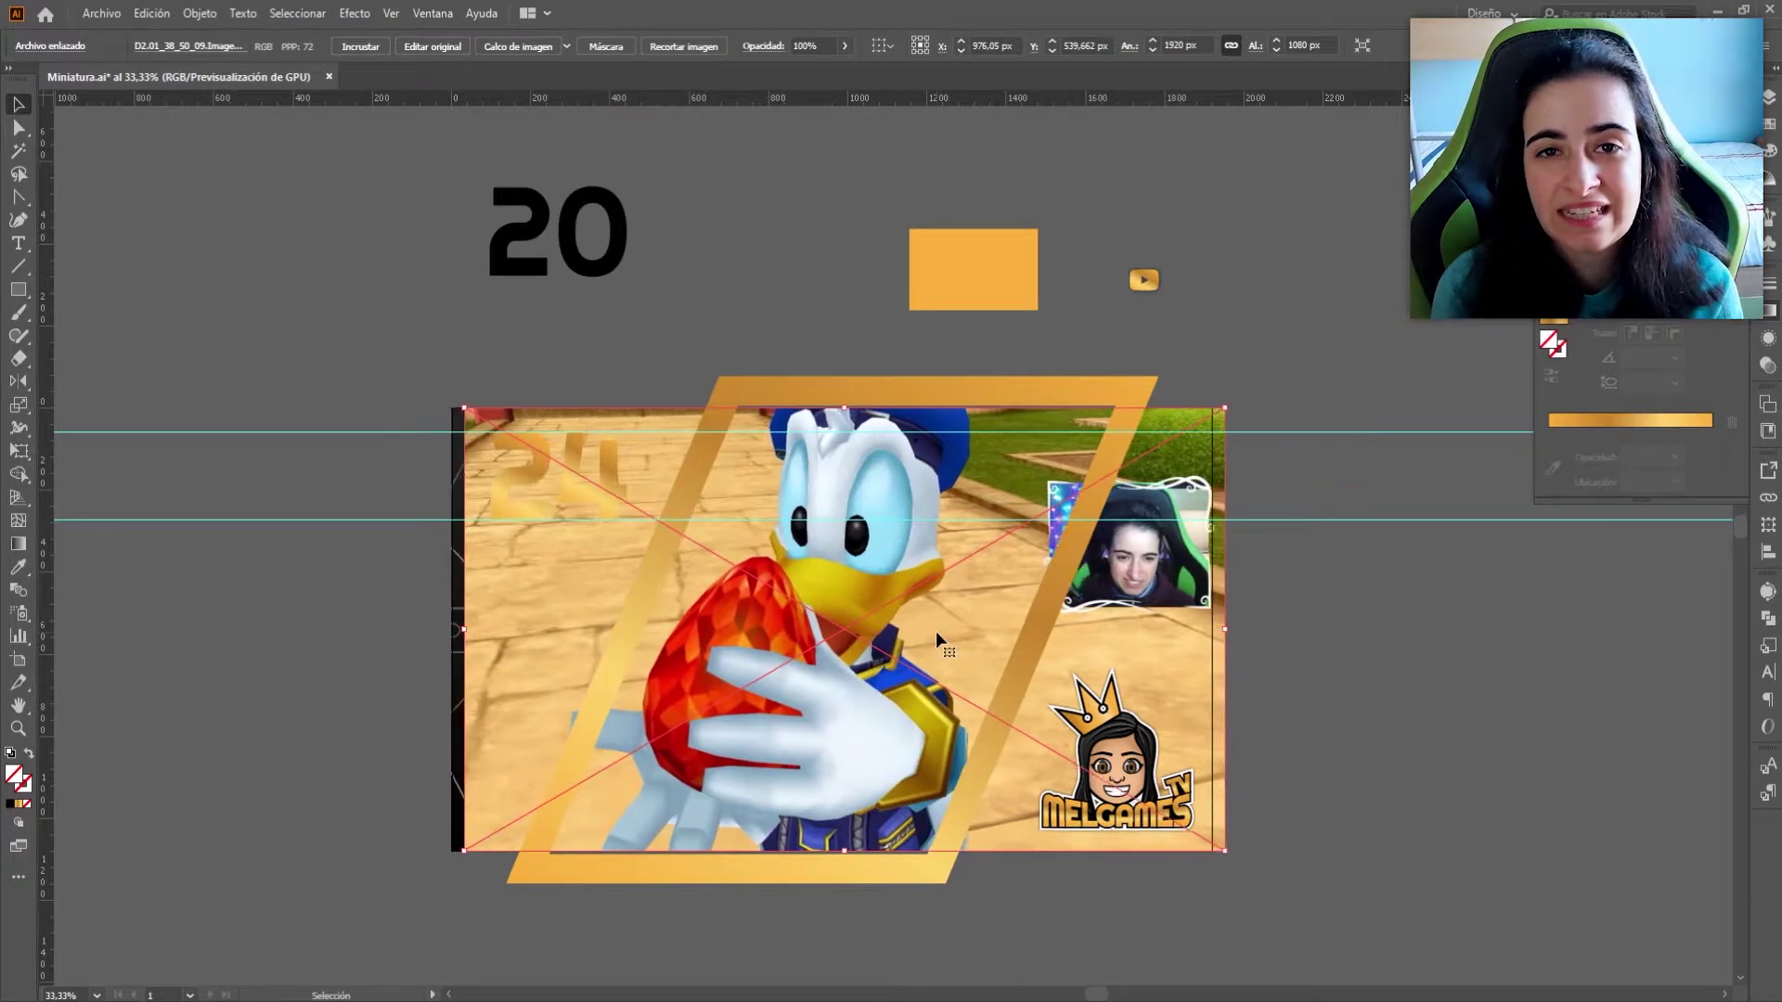
{"action": "left_click_drag", "start_coordinate": [936, 631], "coordinate": [962, 628]}
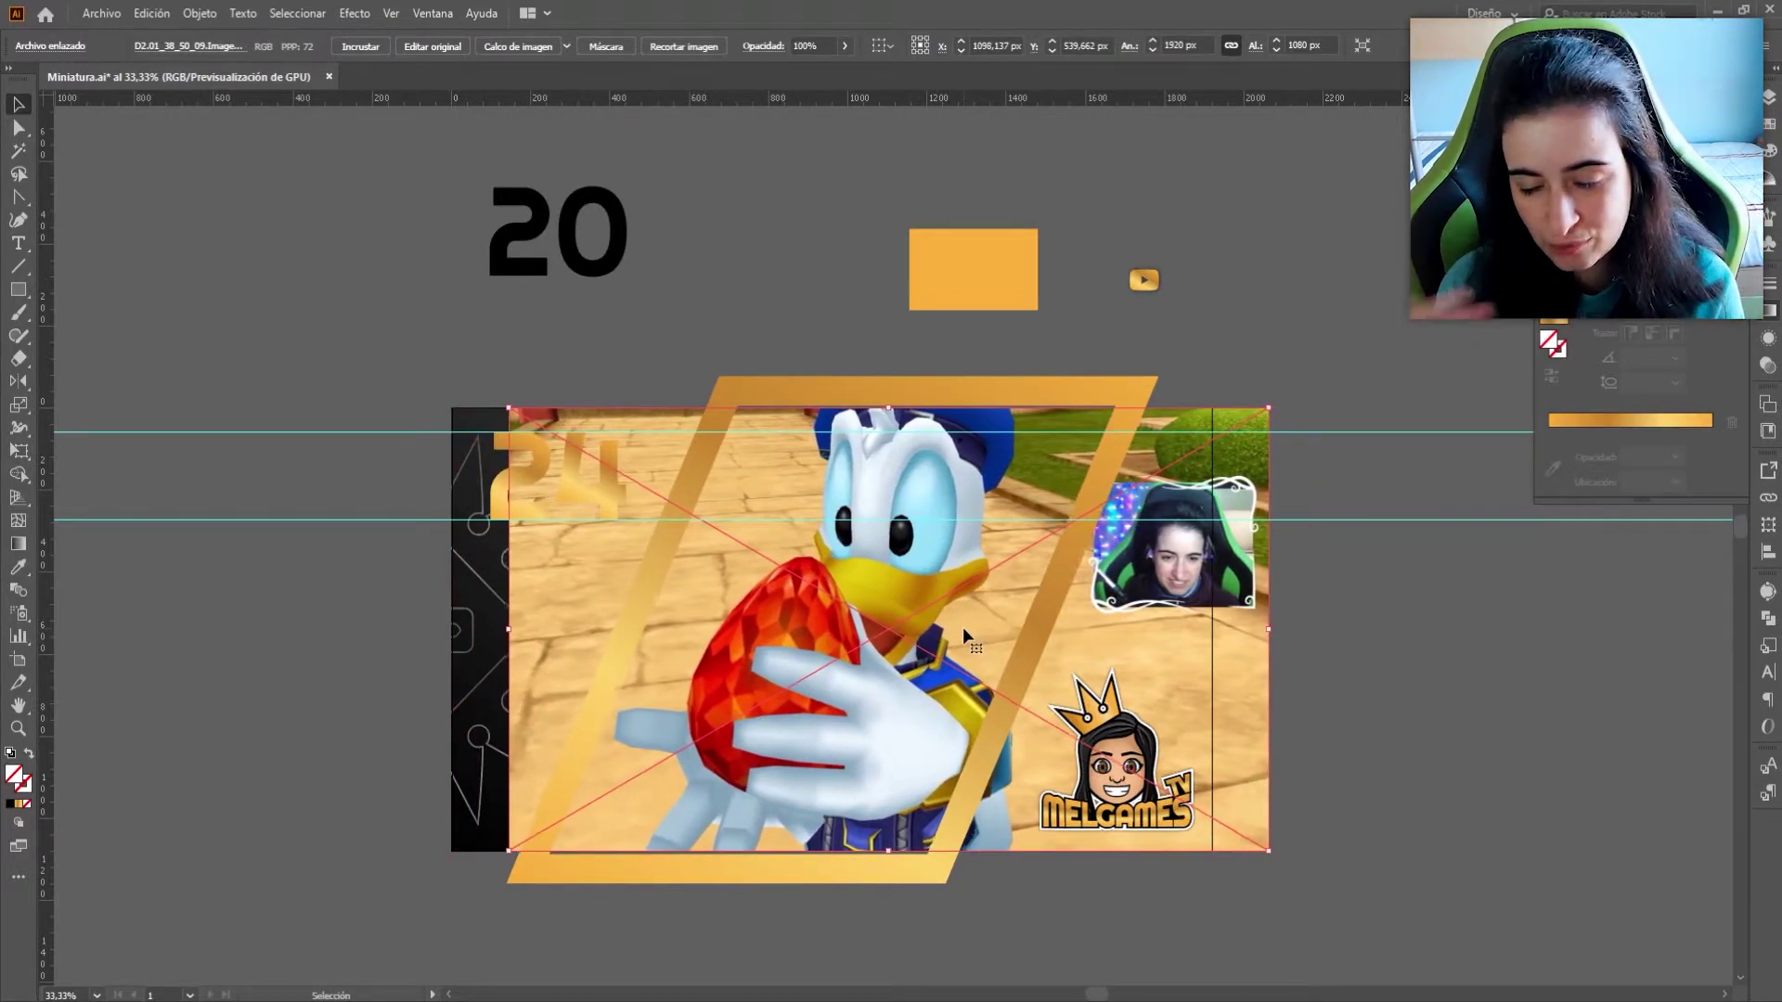
{"action": "key", "text": "Right"}
{"action": "key", "text": "Right"}
{"action": "key", "text": "Right"}
{"action": "key", "text": "Right"}
{"action": "key", "text": "Right"}
{"action": "key", "text": "Right"}
{"action": "key", "text": "Right"}
{"action": "key", "text": "Right"}
{"action": "key", "text": "Right"}
{"action": "key", "text": "Right"}
{"action": "key", "text": "Right"}
{"action": "key", "text": "Right"}
{"action": "key", "text": "Right"}
{"action": "key", "text": "Right"}
{"action": "key", "text": "Right"}
{"action": "key", "text": "Right"}
{"action": "key", "text": "Right"}
{"action": "key", "text": "Right"}
{"action": "key", "text": "Right"}
{"action": "key", "text": "Right"}
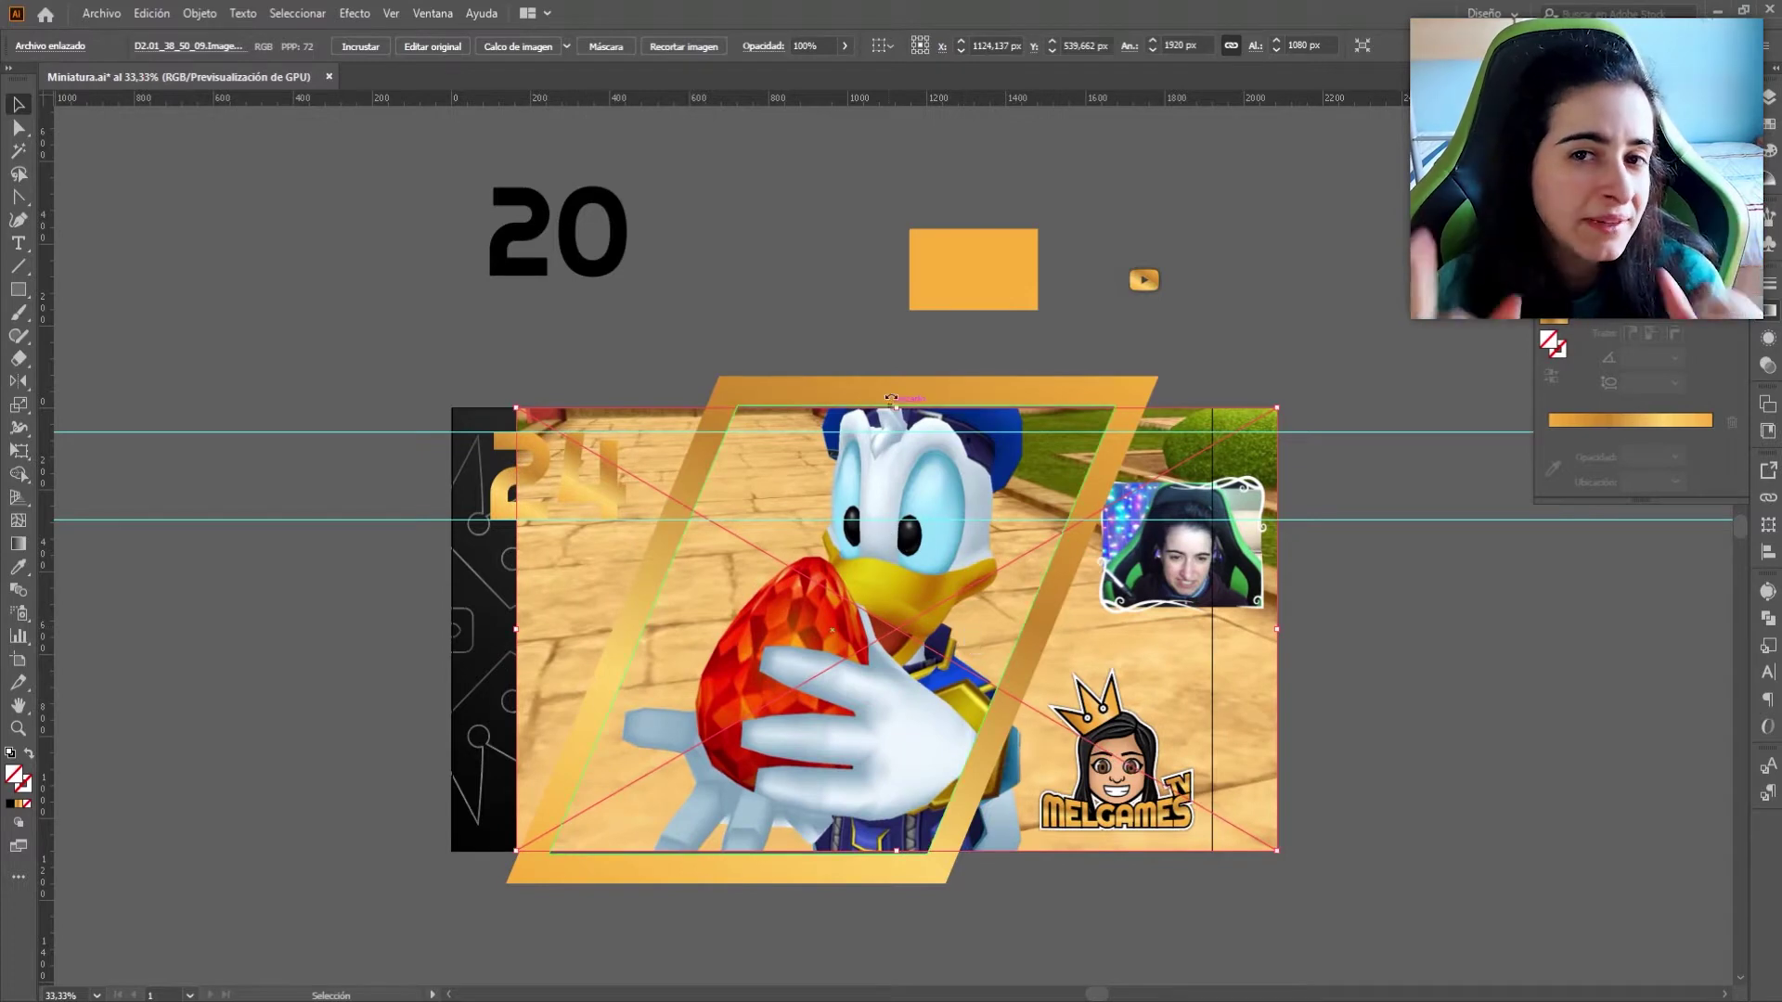
Duplicate the gold frame's path in place and use it as a clipping mask on the Donald Duck screenshot.
{"action": "left_click", "coordinate": [891, 399]}
{"action": "left_click", "coordinate": [1206, 674]}
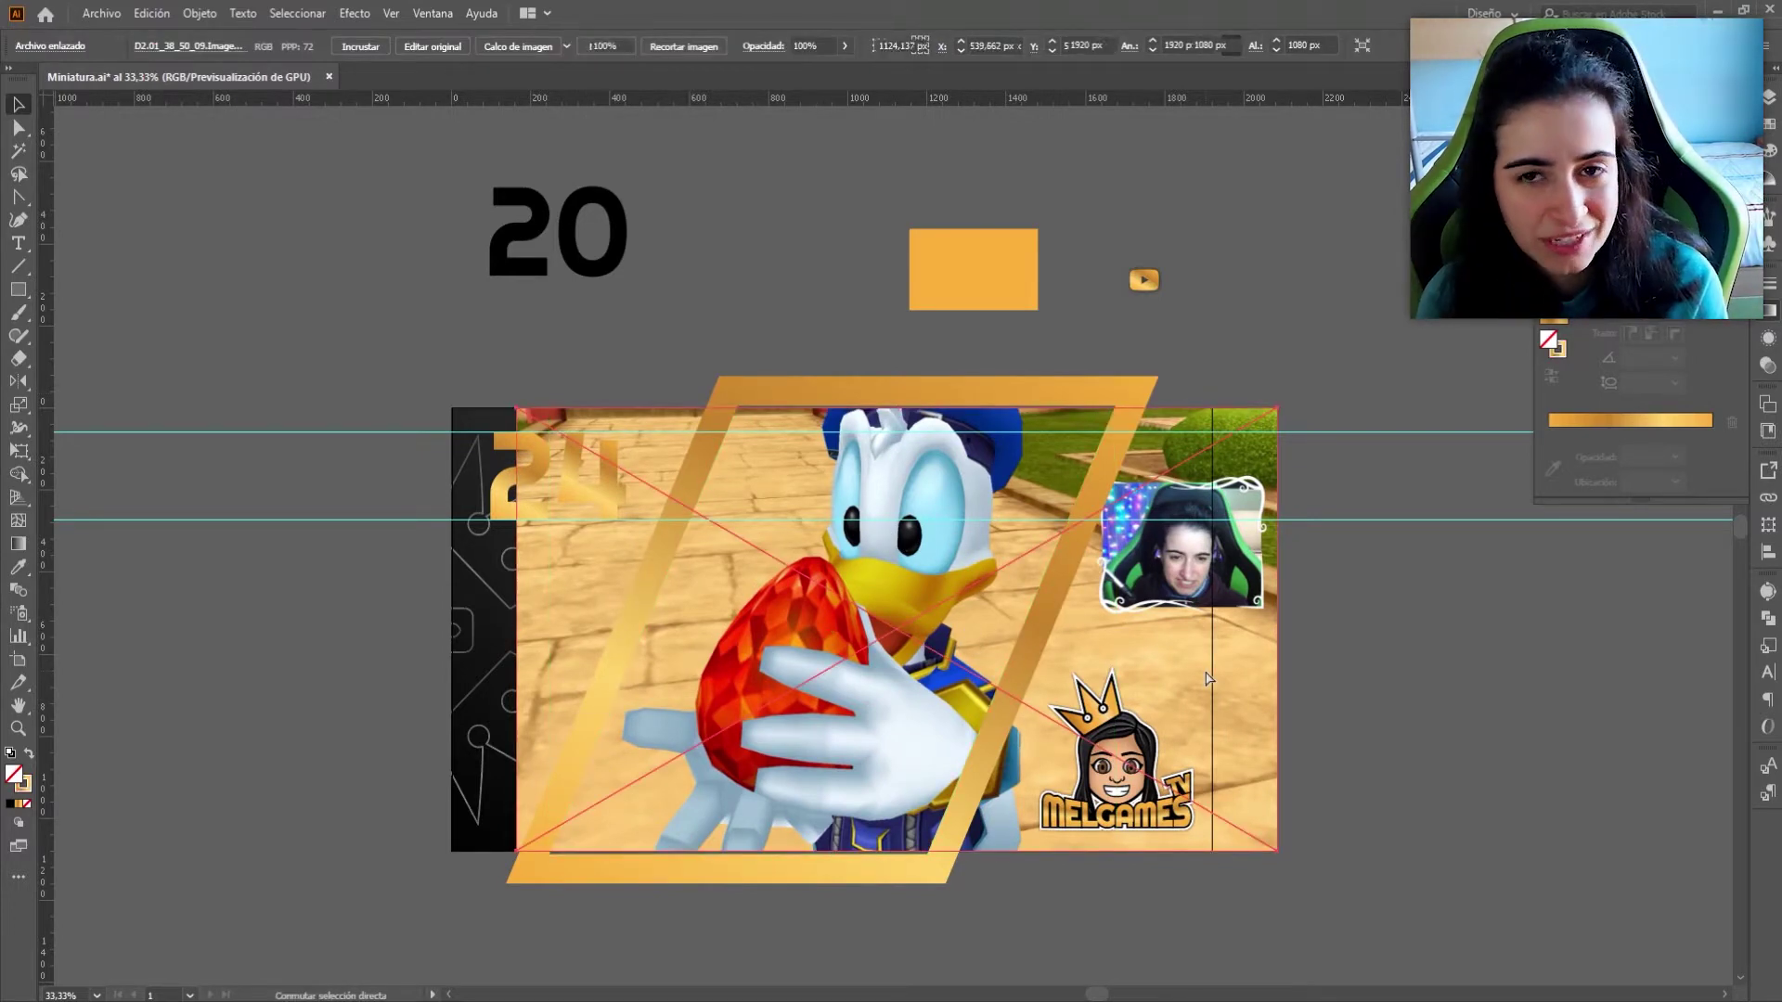
{"action": "left_click", "coordinate": [1210, 677], "text": "shift"}
{"action": "right_click", "coordinate": [1224, 672]}
{"action": "left_click", "coordinate": [1279, 840]}
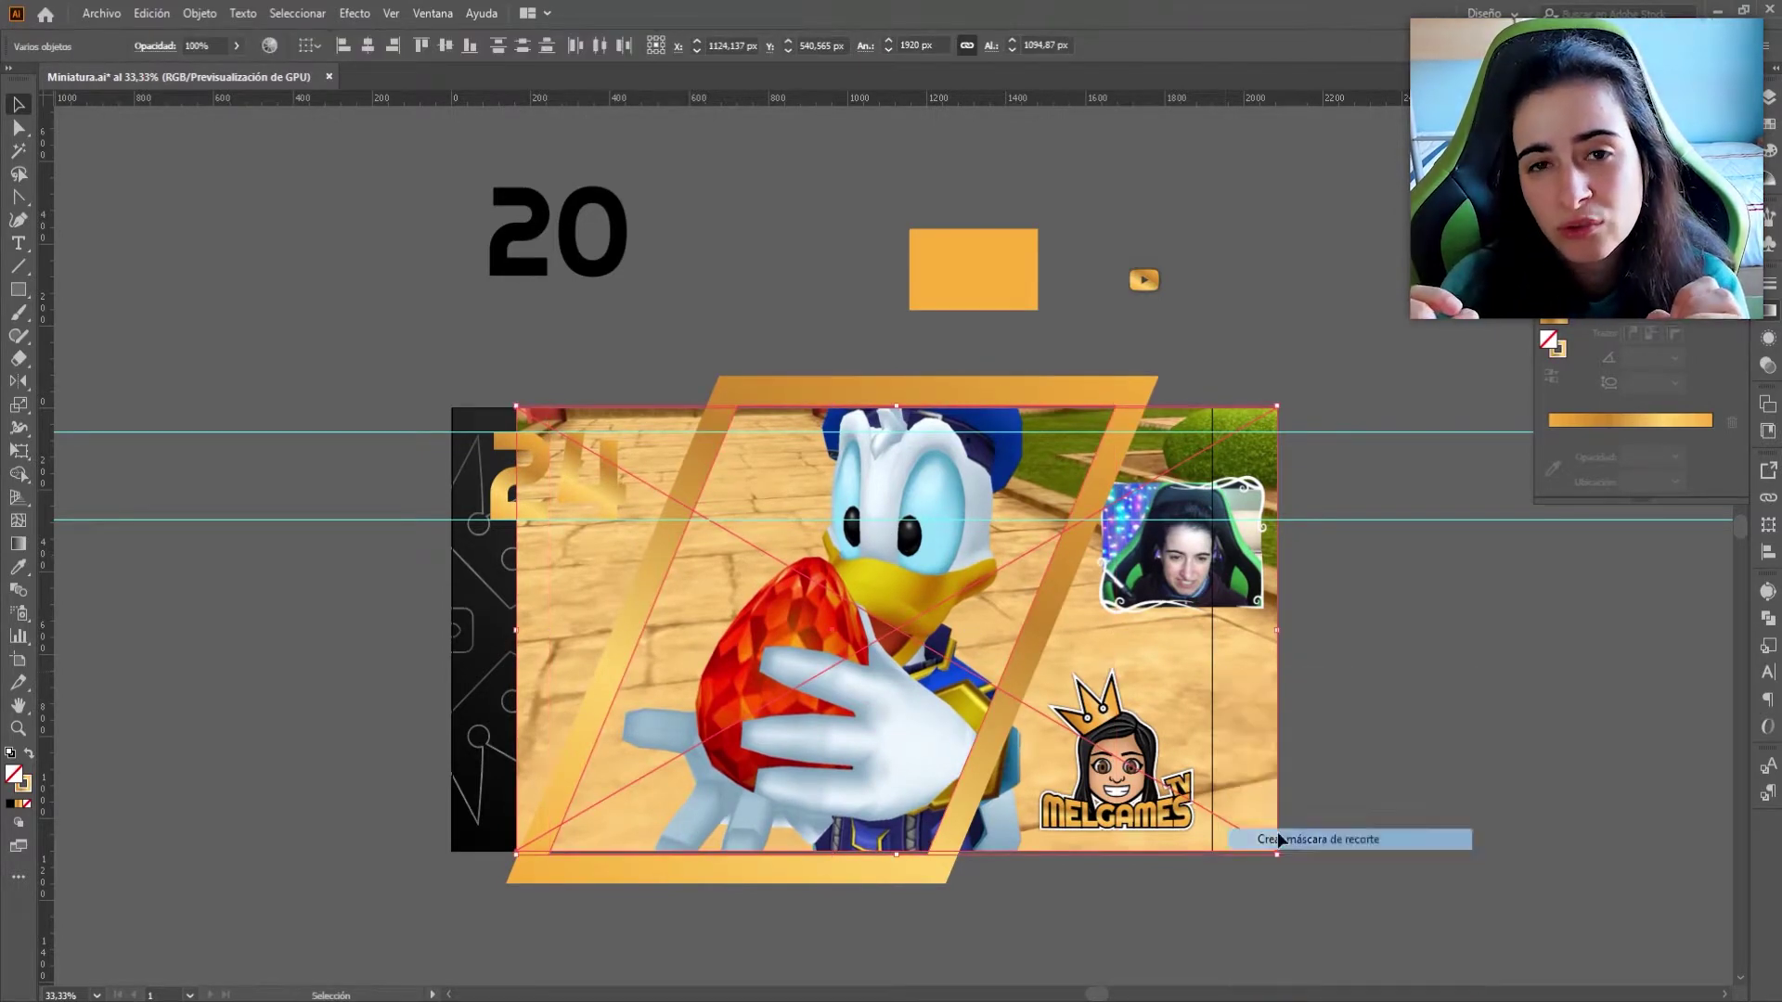
Replace the thumbnail's gold 24 with a copy of the black 20 text and change it to 25.
{"action": "left_click", "coordinate": [600, 472]}
{"action": "key", "text": "Delete"}
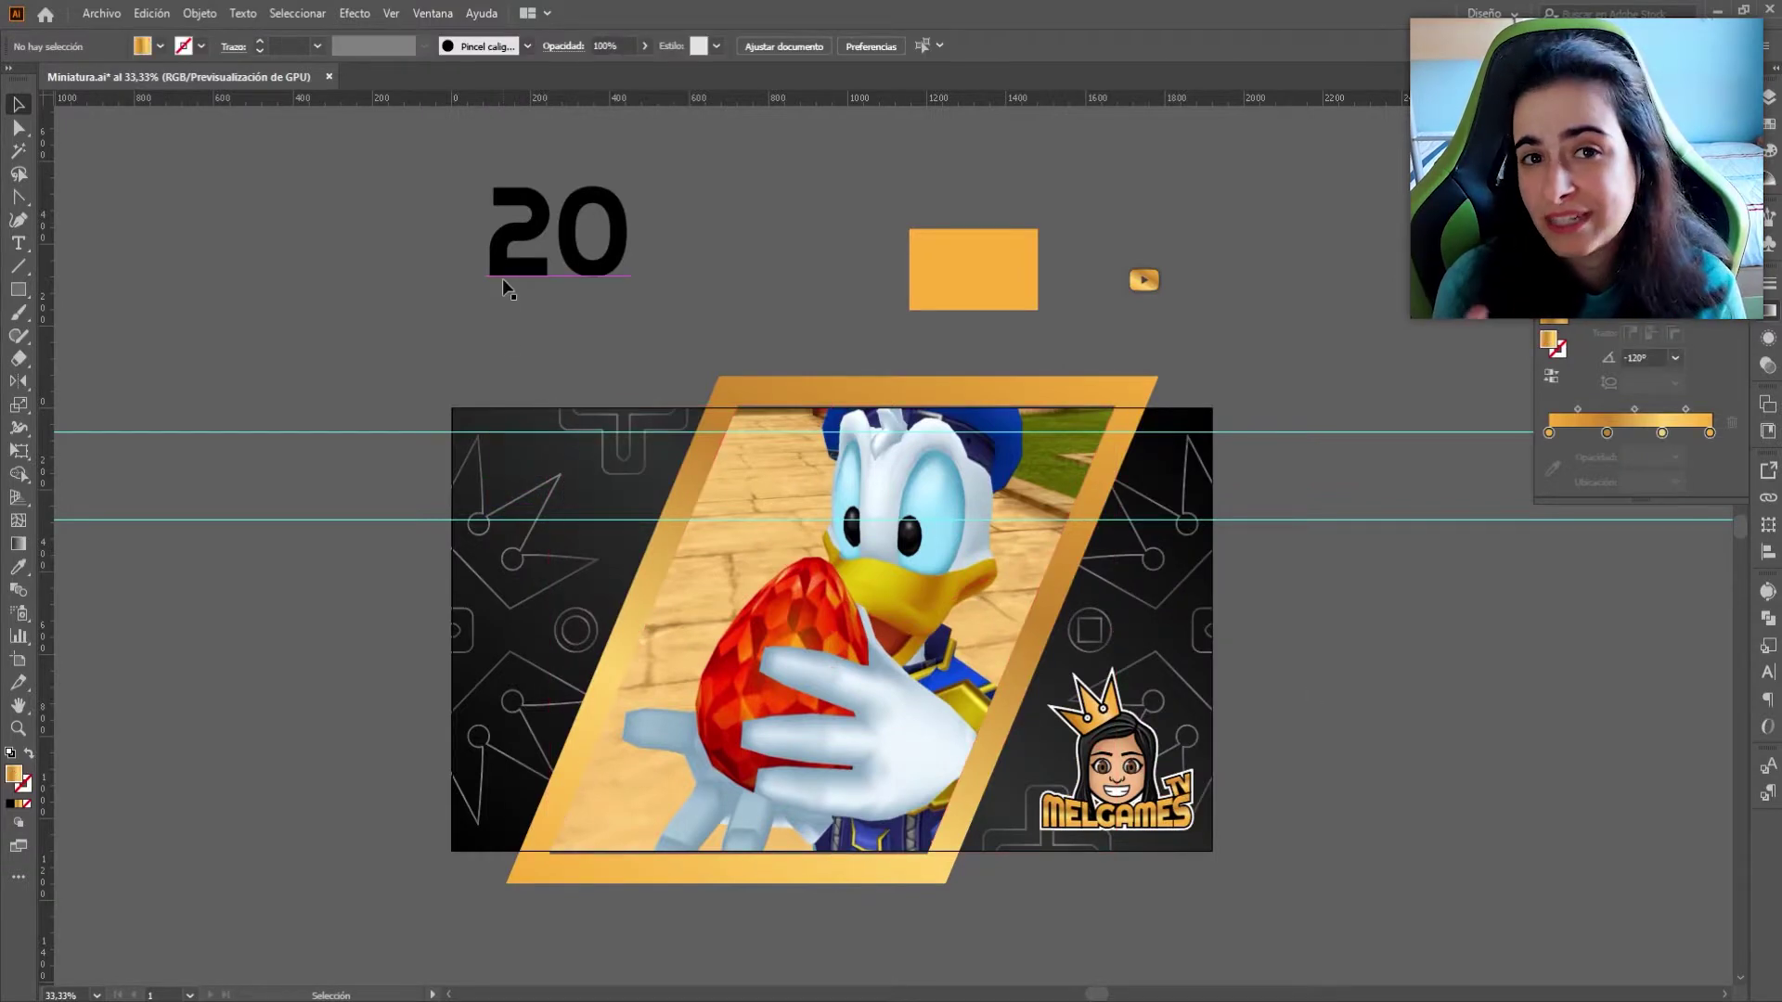
{"action": "left_click", "coordinate": [527, 239]}
{"action": "left_click_drag", "start_coordinate": [531, 234], "coordinate": [537, 479], "text": "alt"}
{"action": "double_click", "coordinate": [578, 486]}
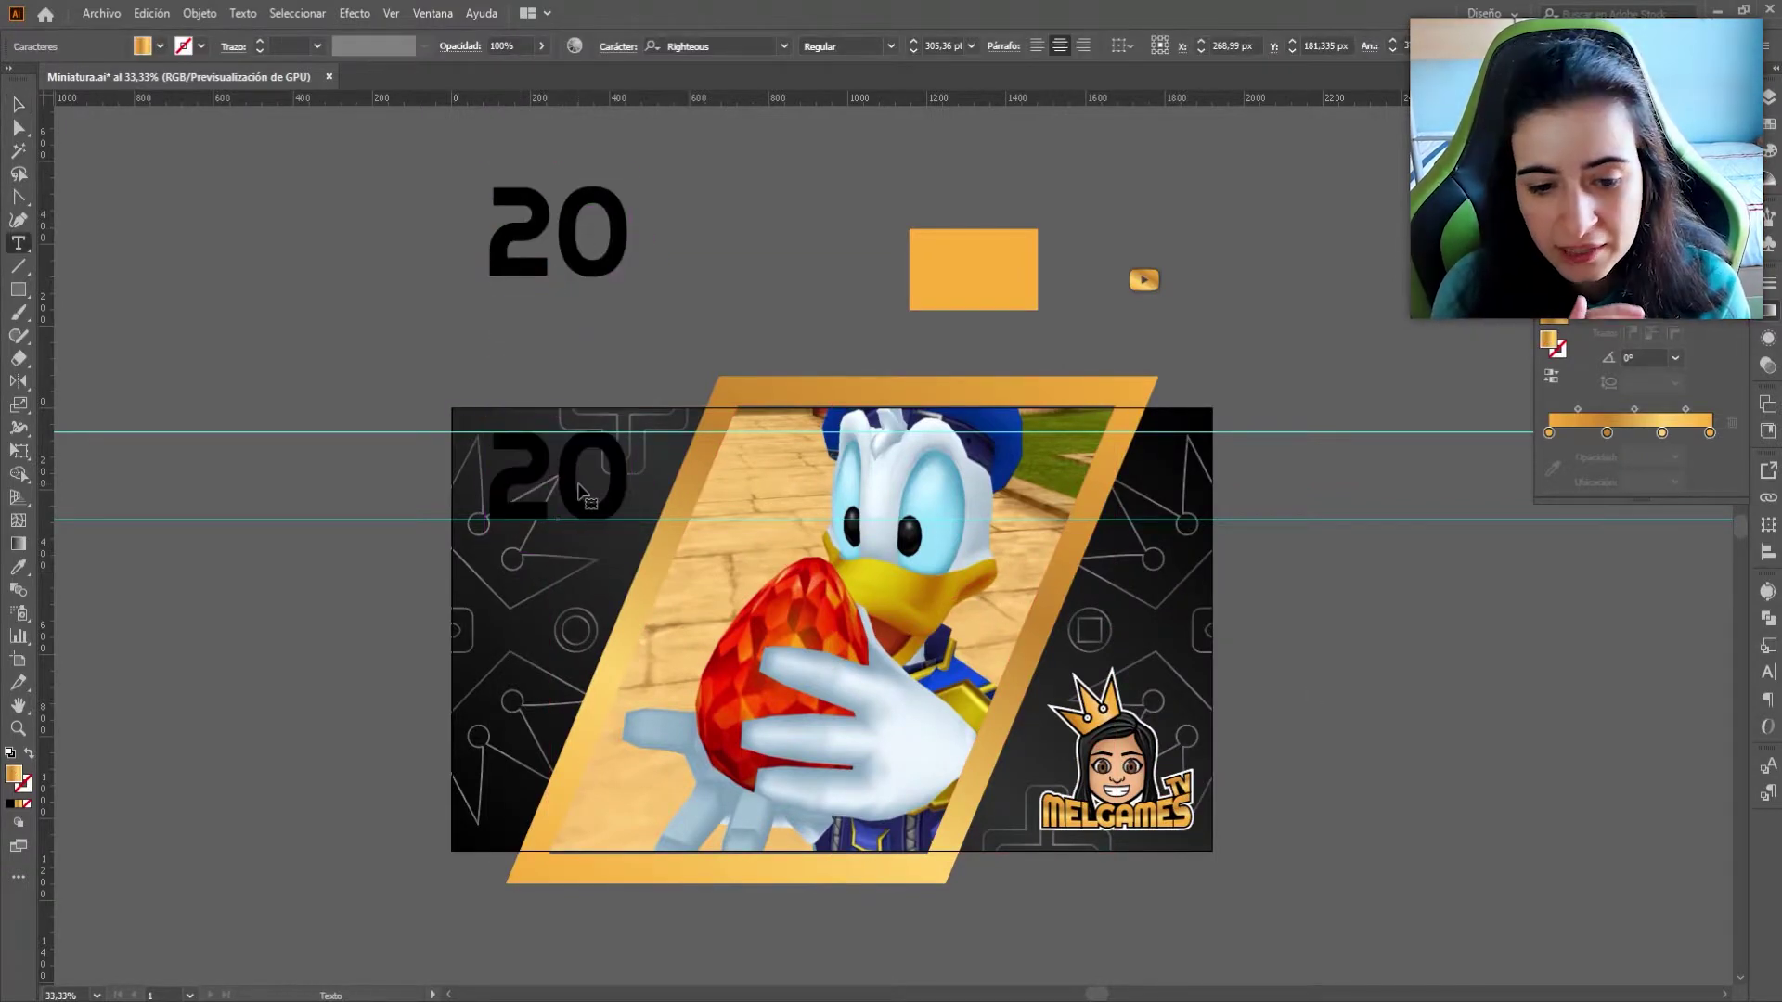
{"action": "left_click", "coordinate": [612, 476]}
{"action": "key", "text": "BackSpace"}
{"action": "type", "text": "5"}
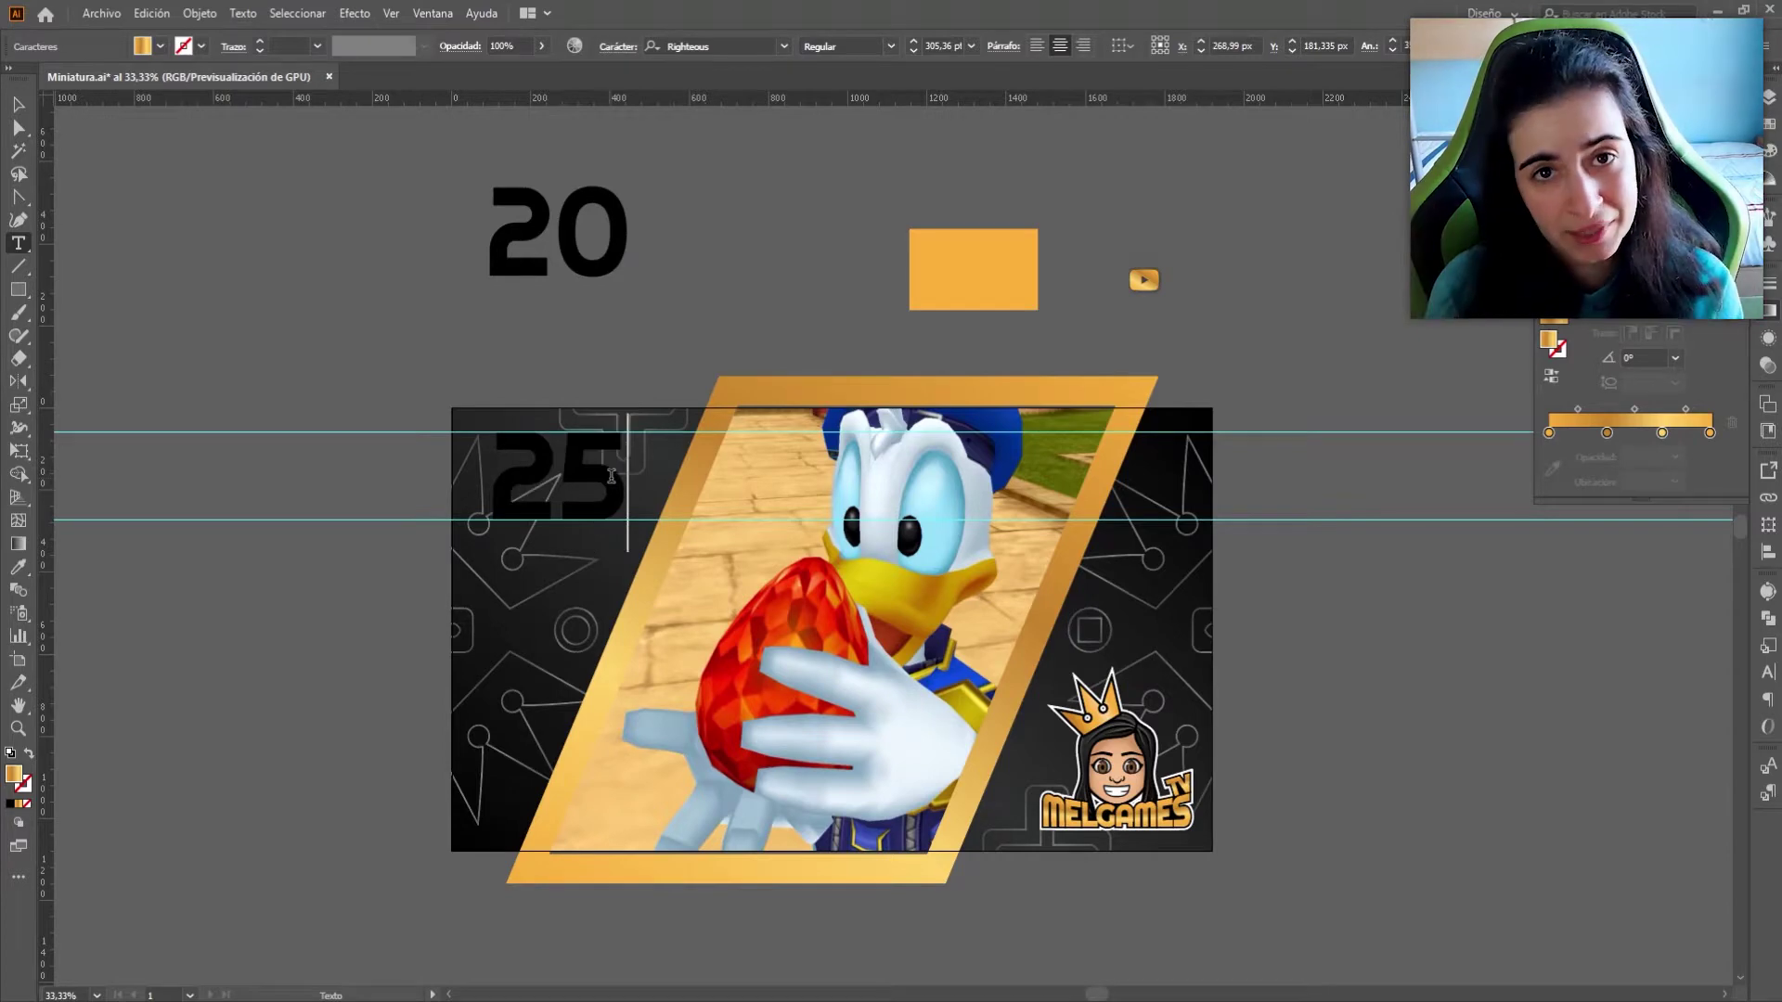
Expand the number 25 text into vector shapes and fill it with the gold gradient at -120°.
{"action": "left_click", "coordinate": [152, 14]}
{"action": "mouse_move", "coordinate": [200, 14]}
{"action": "left_click", "coordinate": [232, 246]}
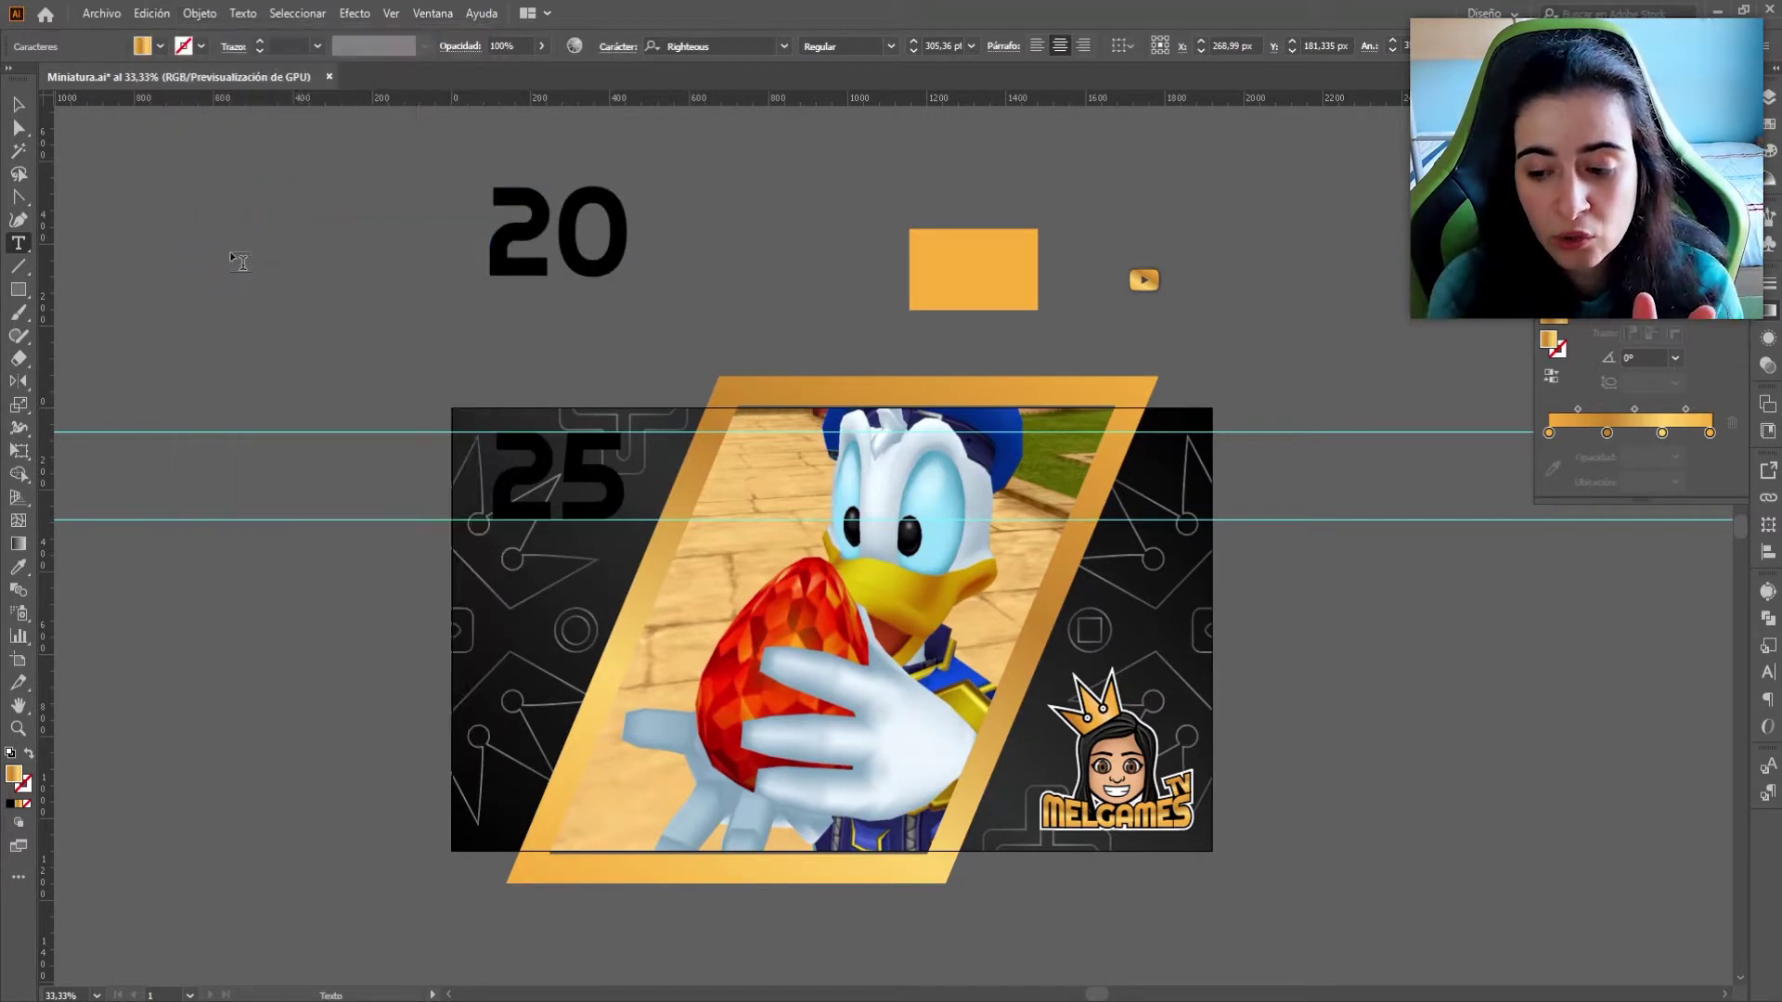
{"action": "left_click", "coordinate": [12, 109]}
{"action": "left_click", "coordinate": [199, 13]}
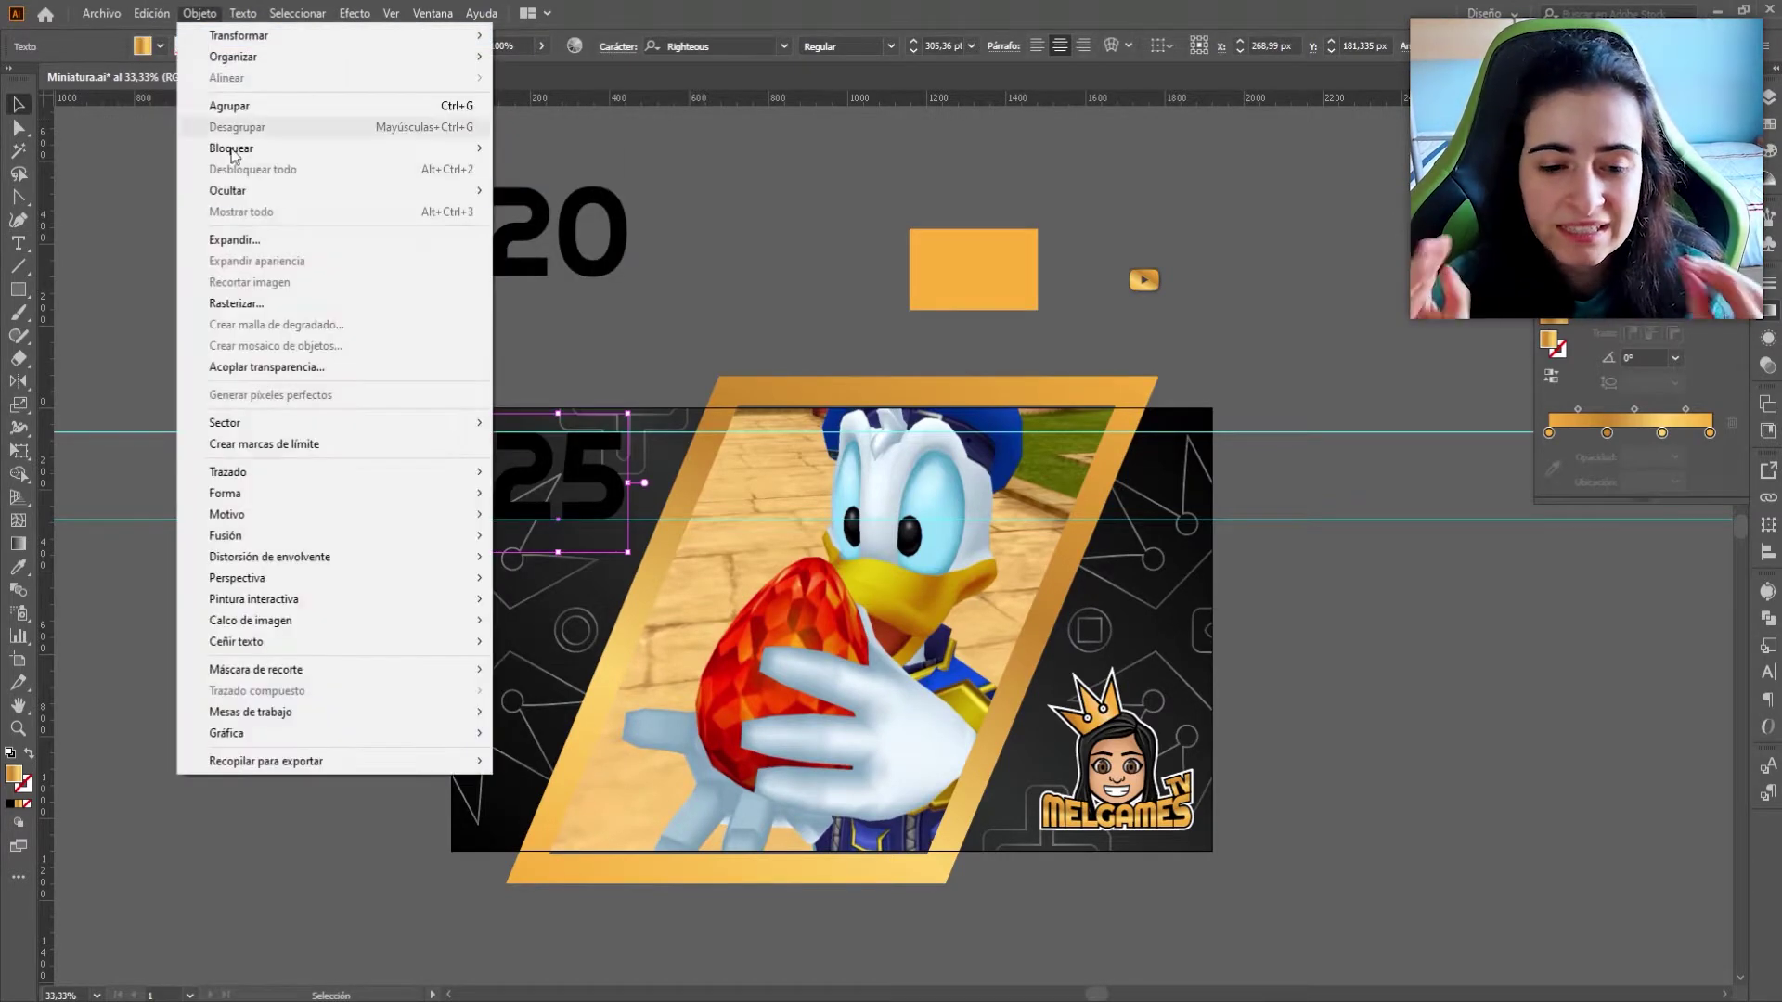
{"action": "left_click", "coordinate": [278, 254]}
{"action": "left_click", "coordinate": [111, 284]}
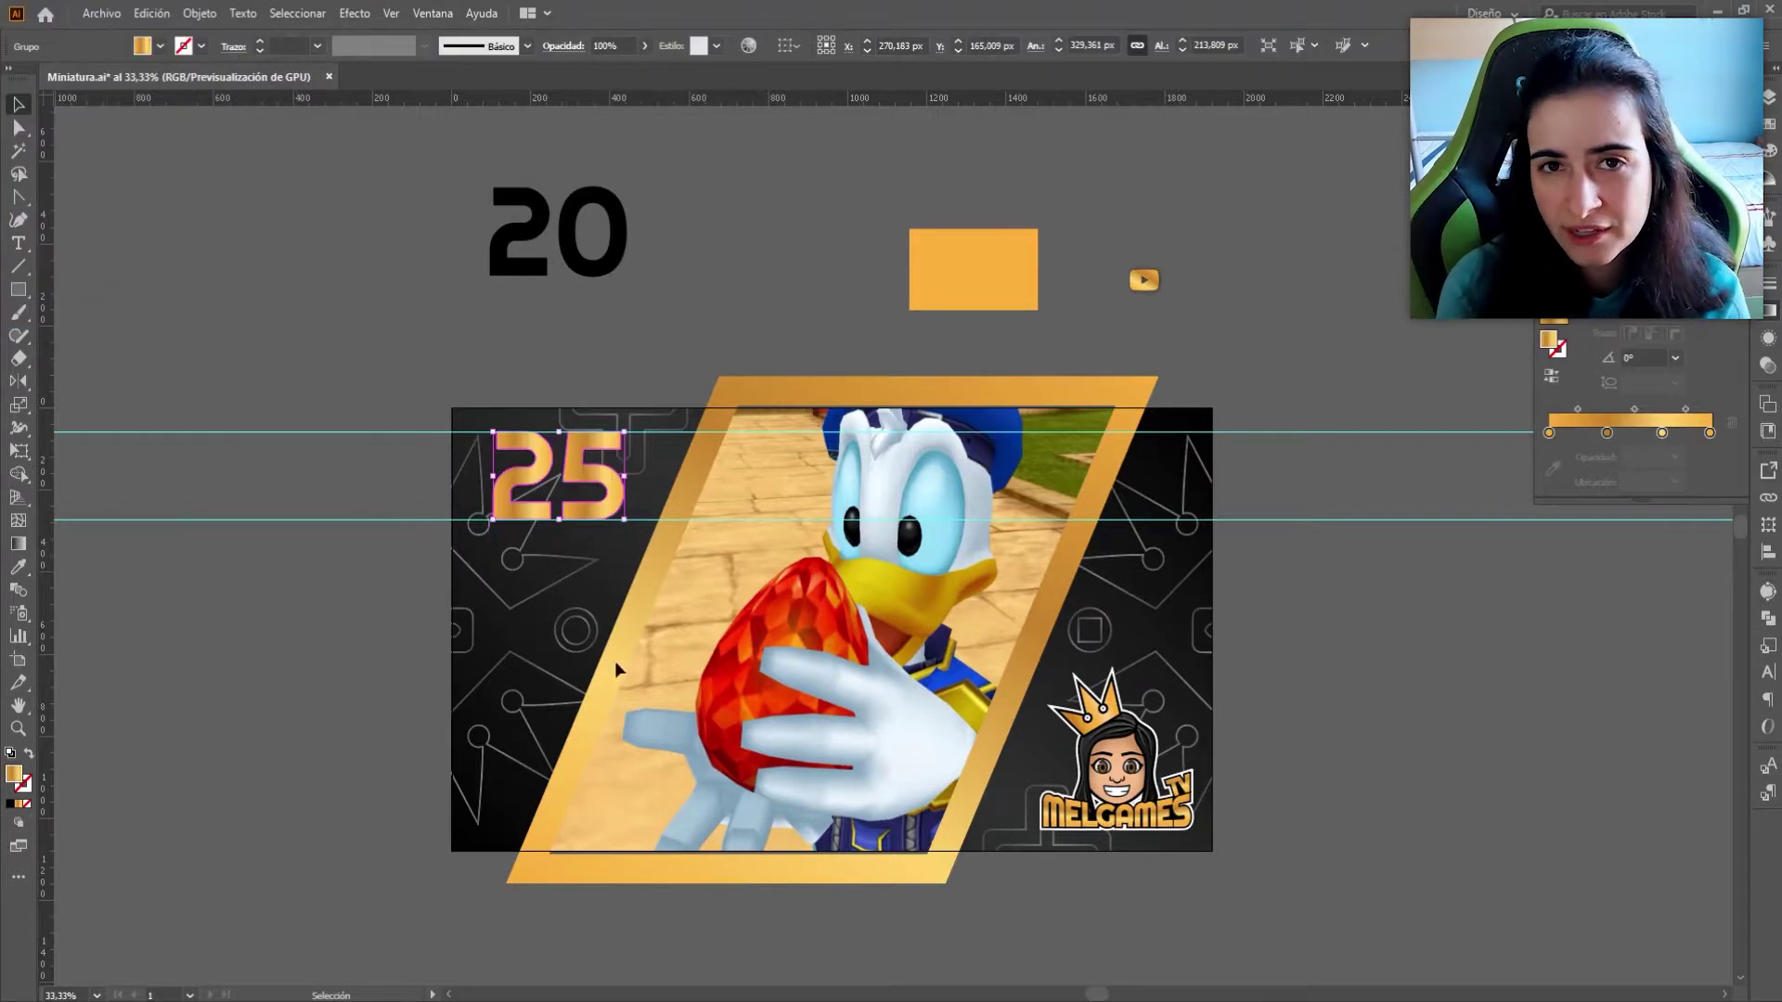
{"action": "left_click", "coordinate": [1313, 666]}
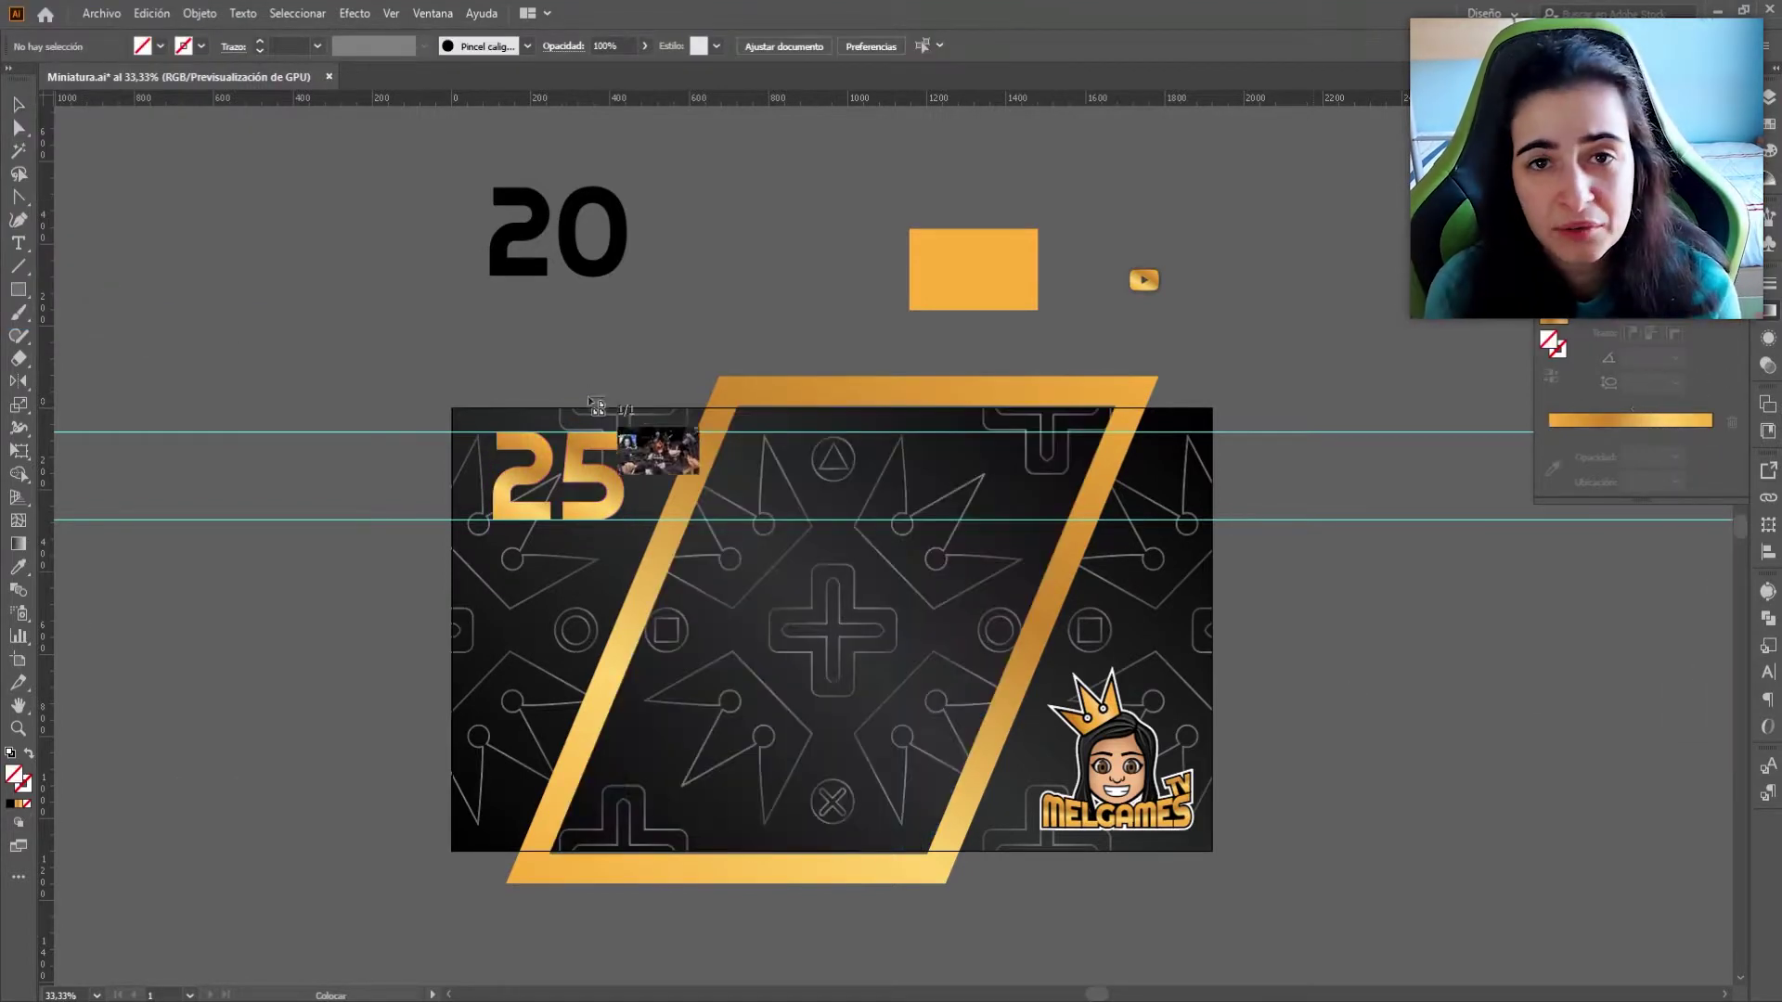
Place the Halloween-themed game screenshot over the thumbnail and align it horizontally in the gold frame at X about 799 px.
{"action": "left_click", "coordinate": [587, 366]}
{"action": "left_click_drag", "start_coordinate": [888, 585], "coordinate": [736, 623]}
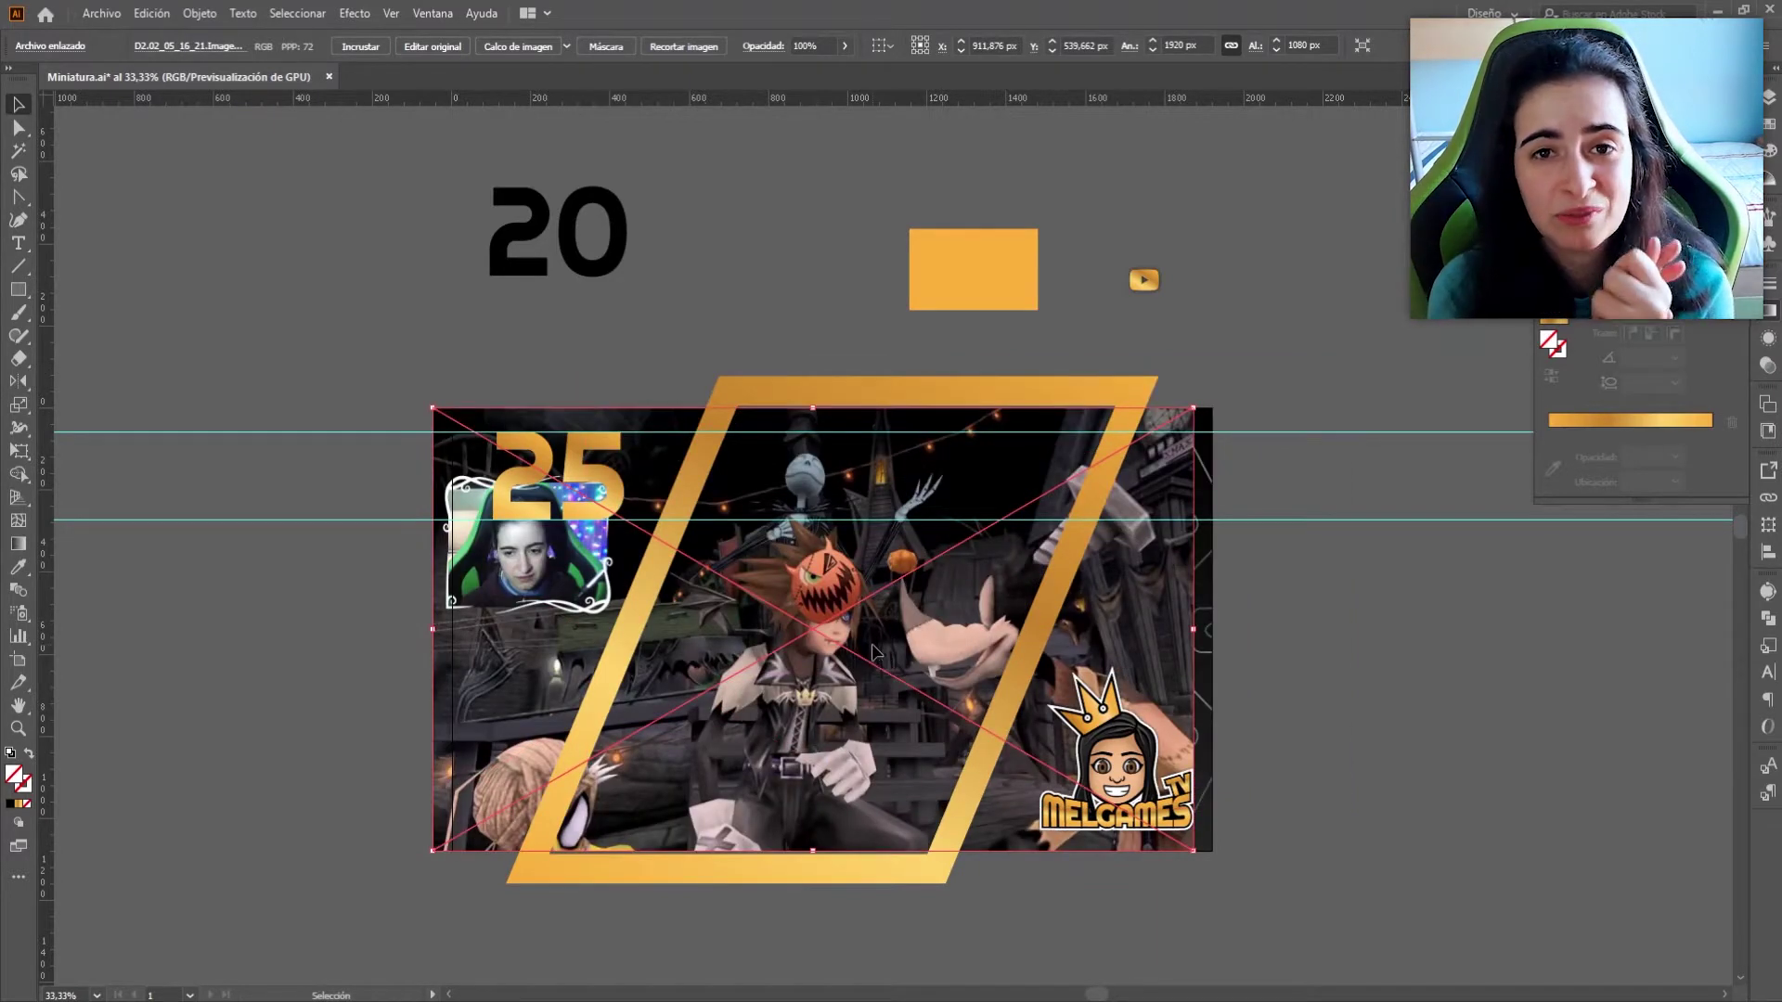
{"action": "left_click_drag", "start_coordinate": [873, 652], "coordinate": [846, 655]}
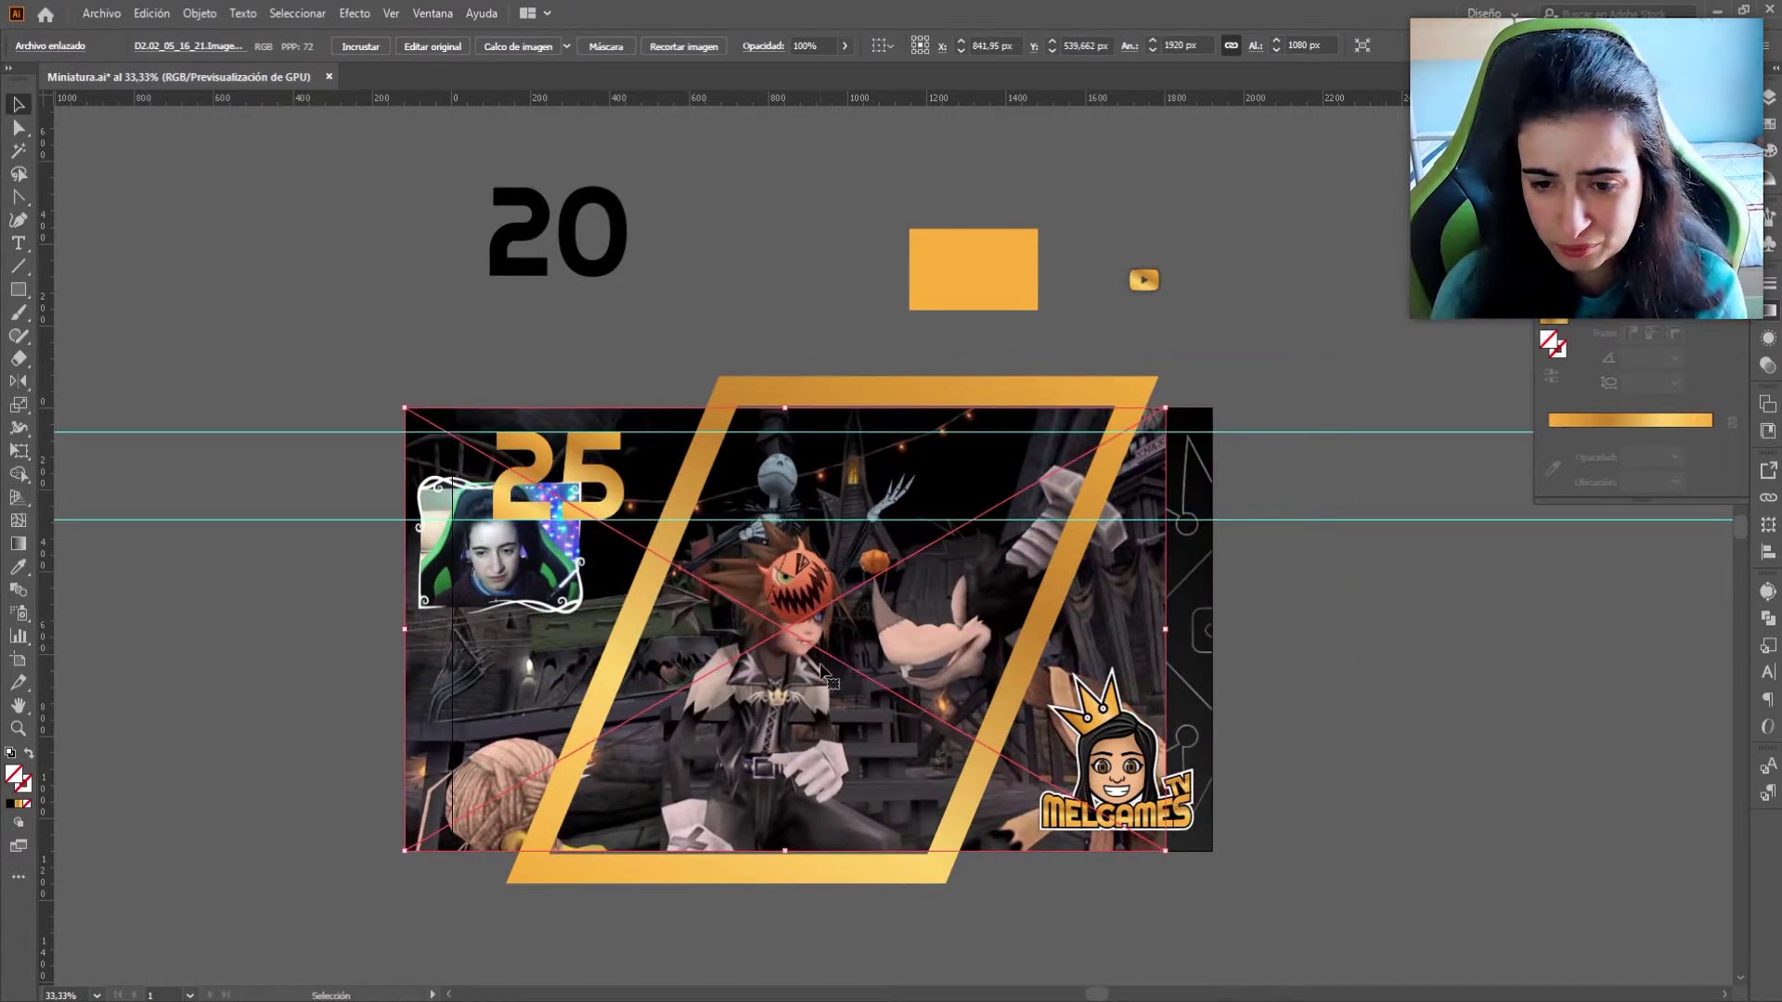
{"action": "key", "text": "Left"}
{"action": "key", "text": "Left"}
{"action": "key", "text": "Left"}
{"action": "key", "text": "Left"}
{"action": "key", "text": "Left"}
{"action": "key", "text": "Left"}
{"action": "key", "text": "Left"}
{"action": "key", "text": "Left"}
{"action": "key", "text": "Left"}
{"action": "key", "text": "Left"}
{"action": "key", "text": "Left"}
{"action": "key", "text": "Left"}
{"action": "key", "text": "Left"}
{"action": "key", "text": "Left"}
{"action": "key", "text": "Left"}
{"action": "key", "text": "Left"}
{"action": "key", "text": "Left"}
{"action": "key", "text": "Left"}
{"action": "key", "text": "Left"}
{"action": "key", "text": "Left"}
{"action": "key", "text": "Right"}
{"action": "key", "text": "Right"}
{"action": "key", "text": "Right"}
{"action": "key", "text": "Right"}
{"action": "key", "text": "Right"}
{"action": "key", "text": "Right"}
{"action": "key", "text": "Right"}
{"action": "key", "text": "Right"}
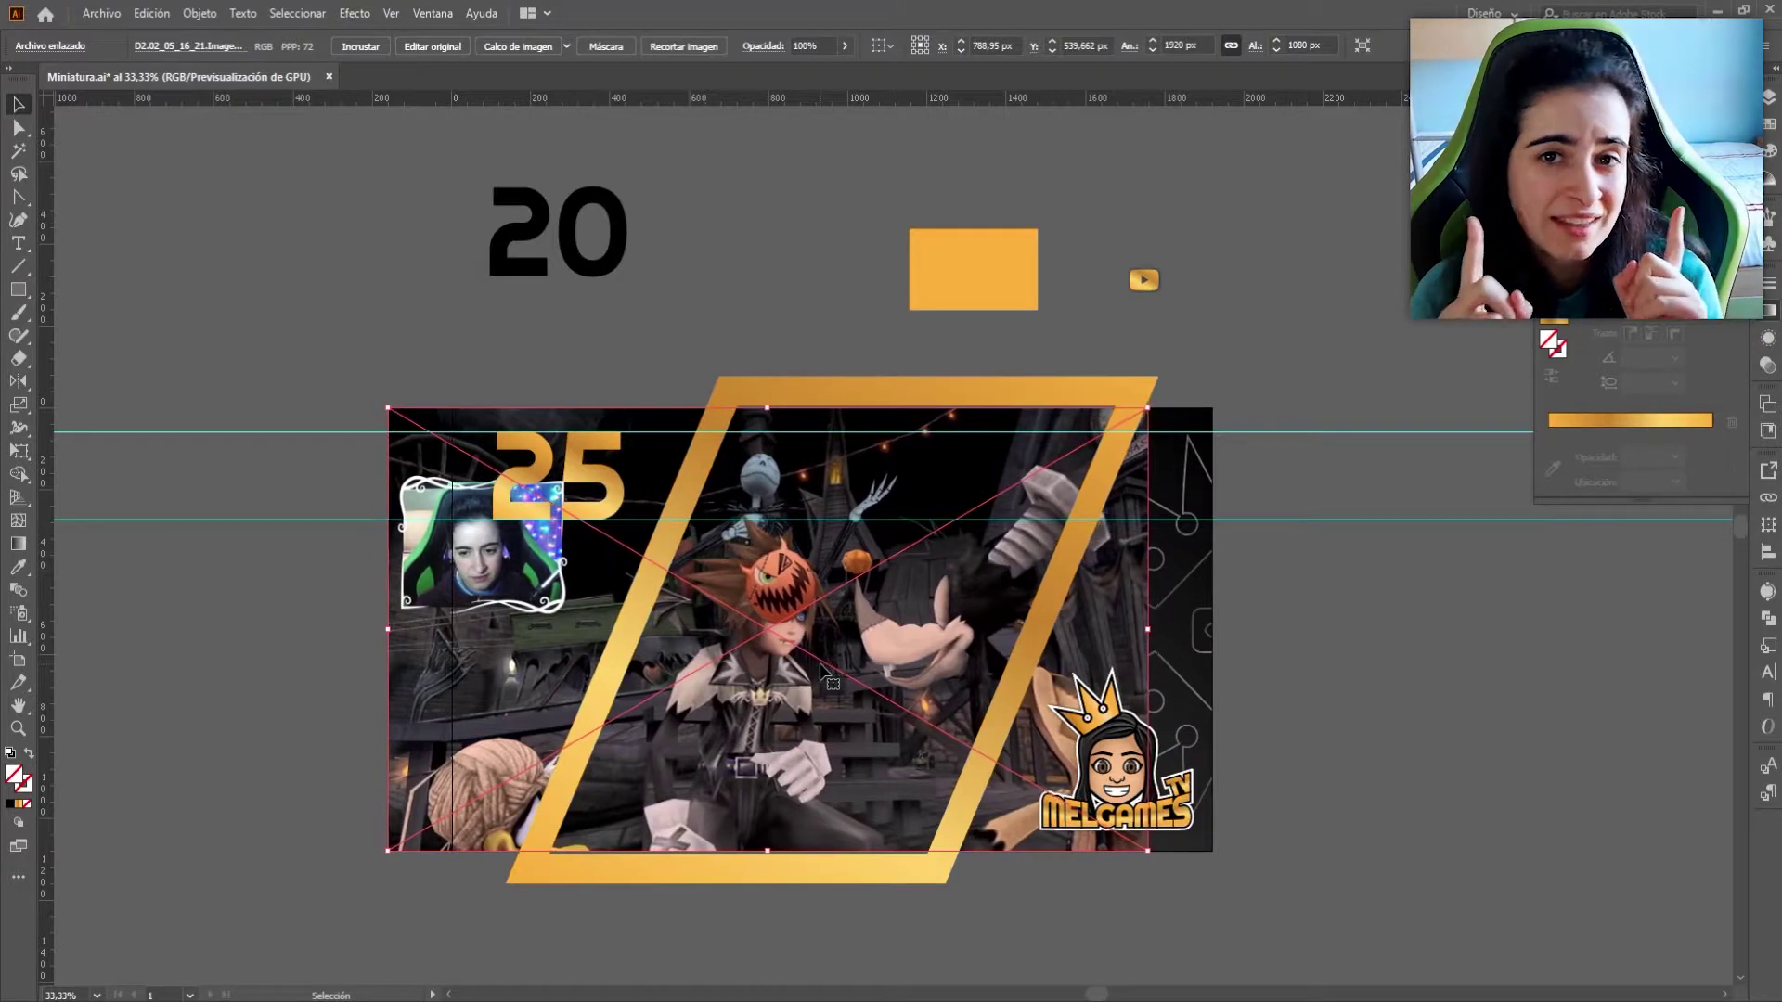
{"action": "key", "text": "Right"}
{"action": "key", "text": "Right"}
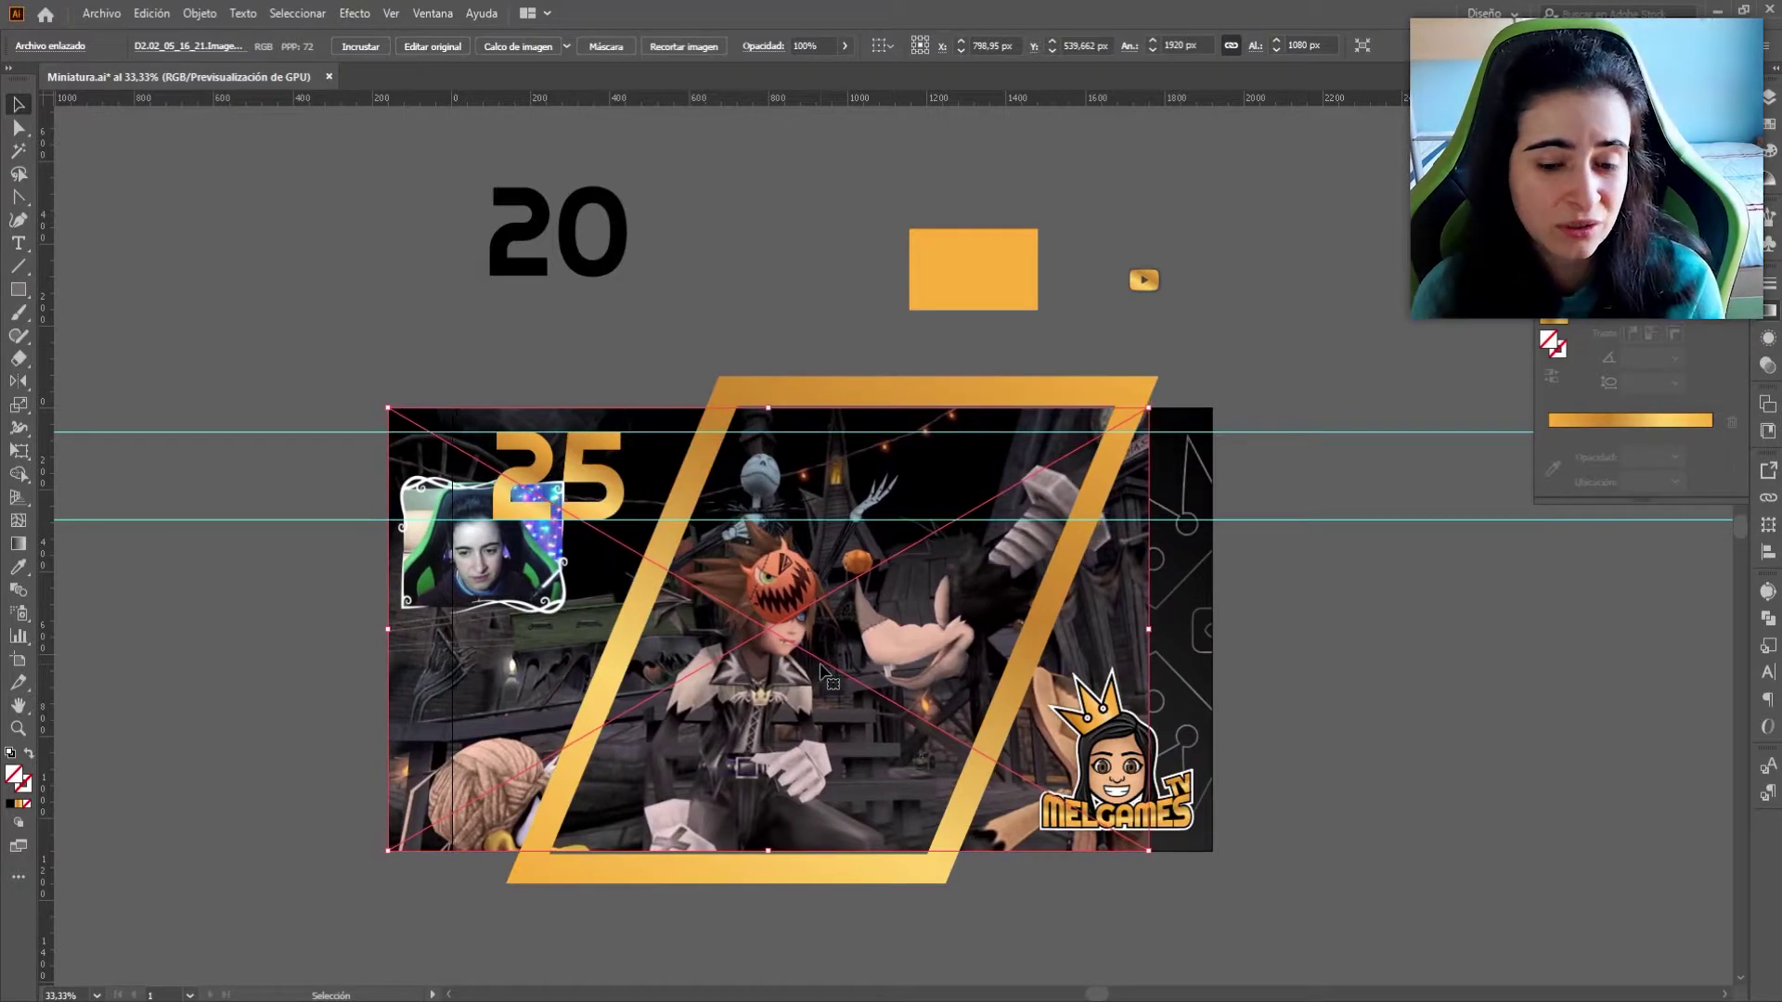
Paste a copy of the gold frame's path in place and clip the Halloween-themed screenshot to it with a clipping mask.
{"action": "left_click", "coordinate": [1066, 386]}
{"action": "key", "text": "ctrl+c"}
{"action": "left_click", "coordinate": [1171, 550]}
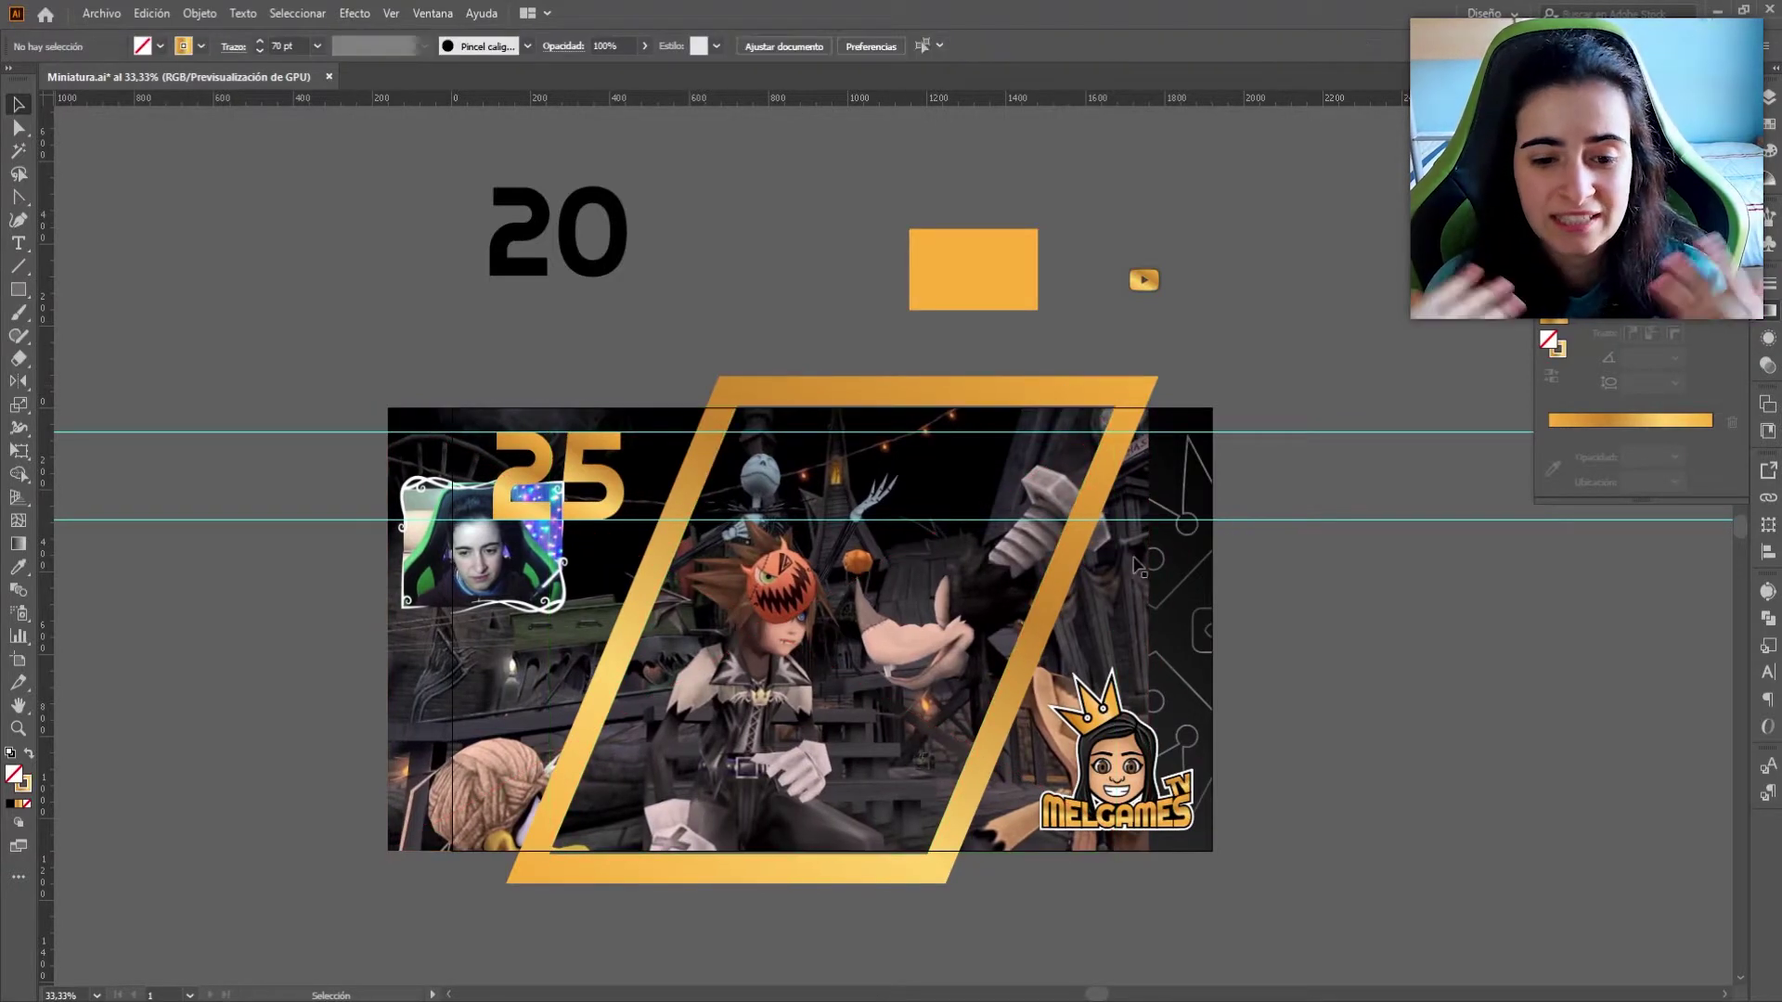
{"action": "left_click", "coordinate": [1098, 589]}
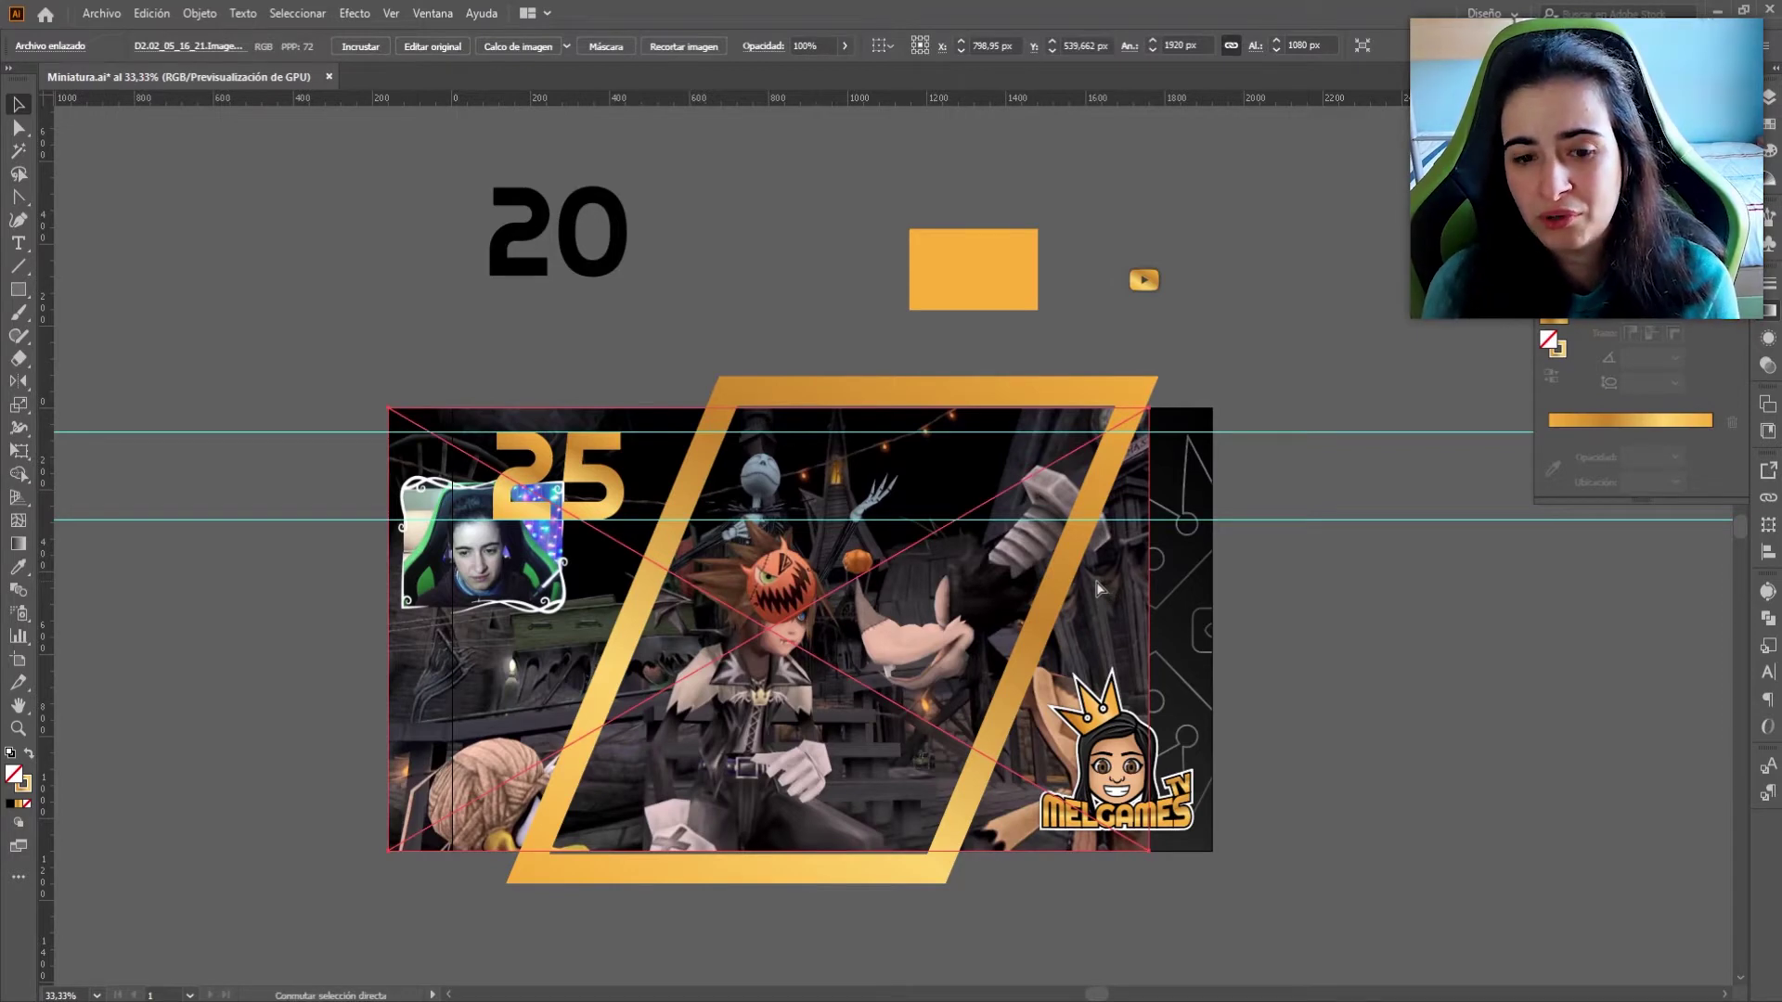
{"action": "left_click", "coordinate": [1098, 588], "text": "ctrl"}
{"action": "right_click", "coordinate": [414, 707]}
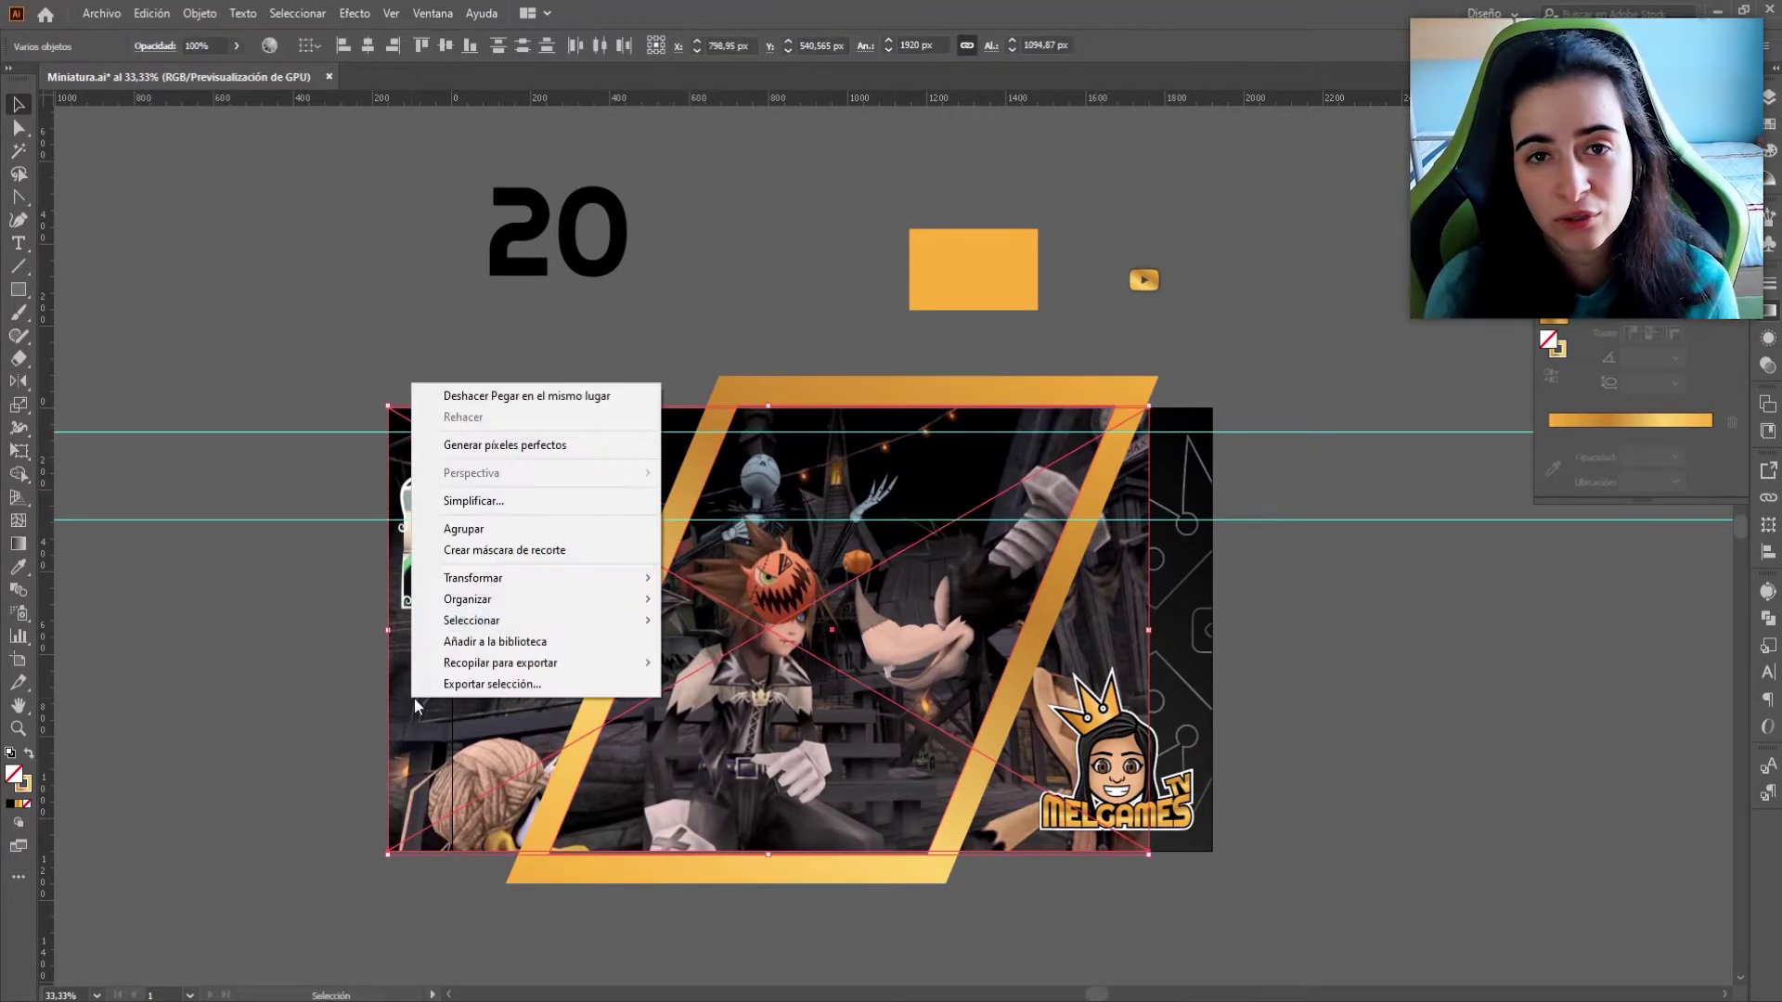
{"action": "left_click", "coordinate": [483, 549]}
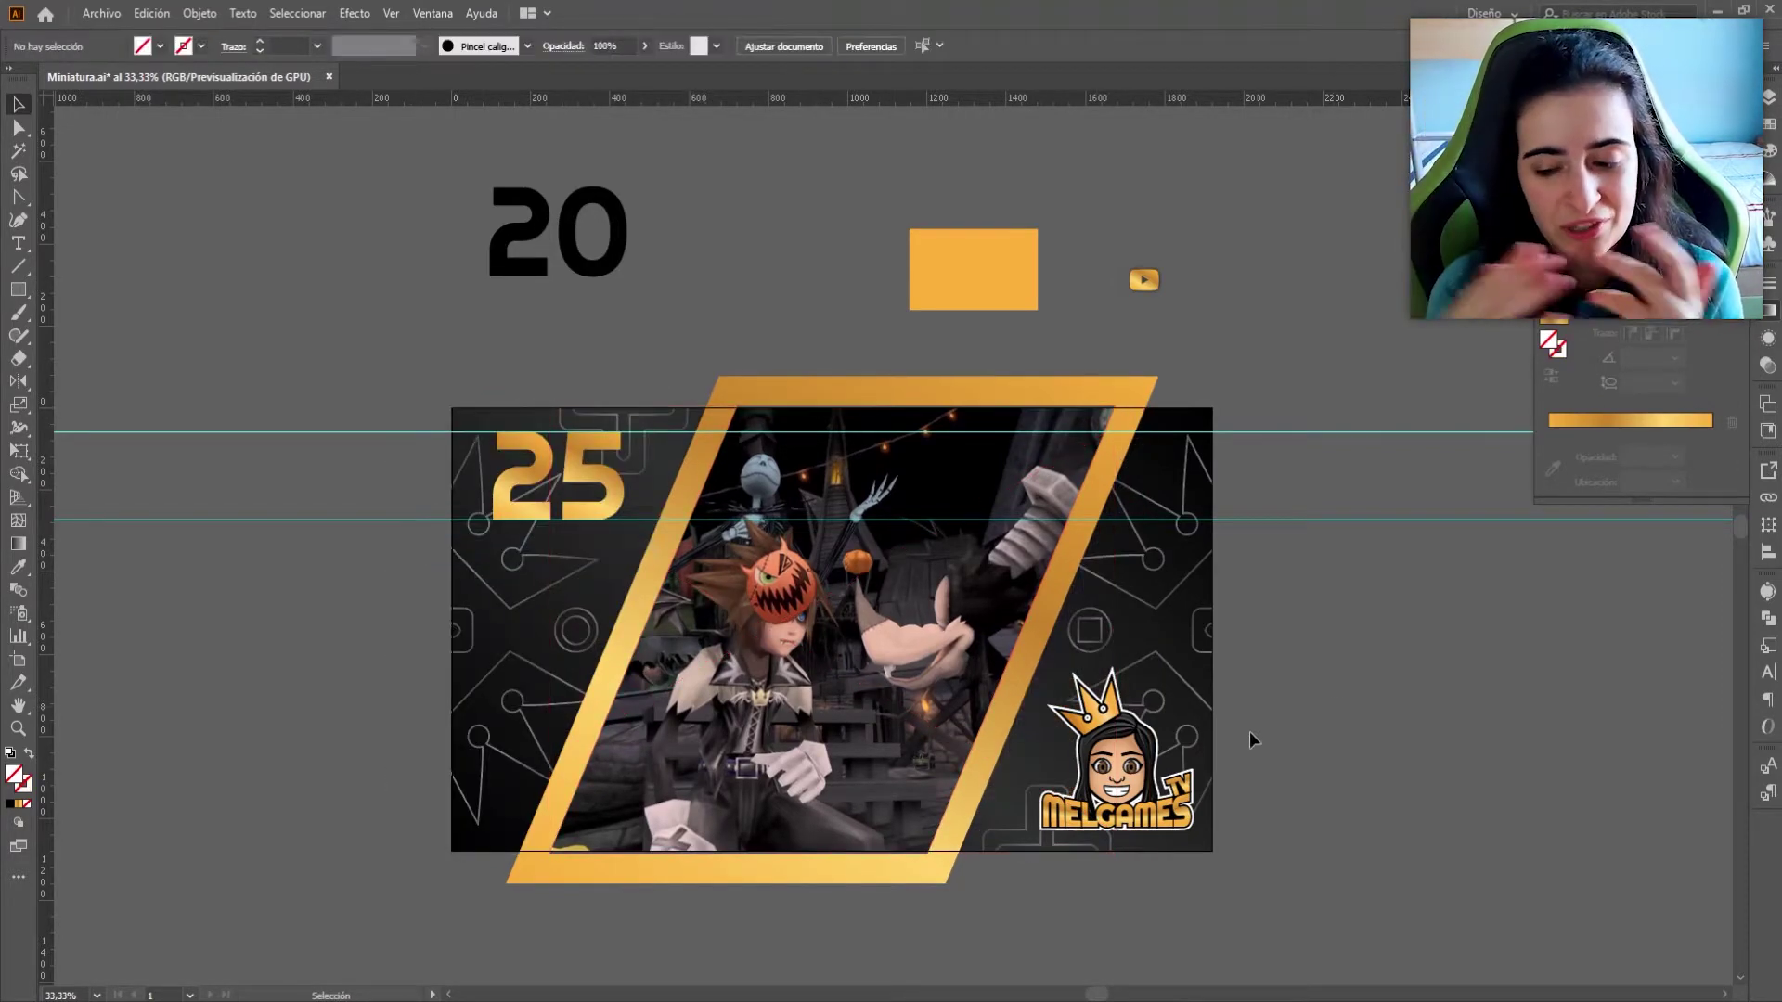
Replace the thumbnail's gold 25 with a copy of the black 20 text and change it to 26.
{"action": "left_click", "coordinate": [577, 483]}
{"action": "key", "text": "Delete"}
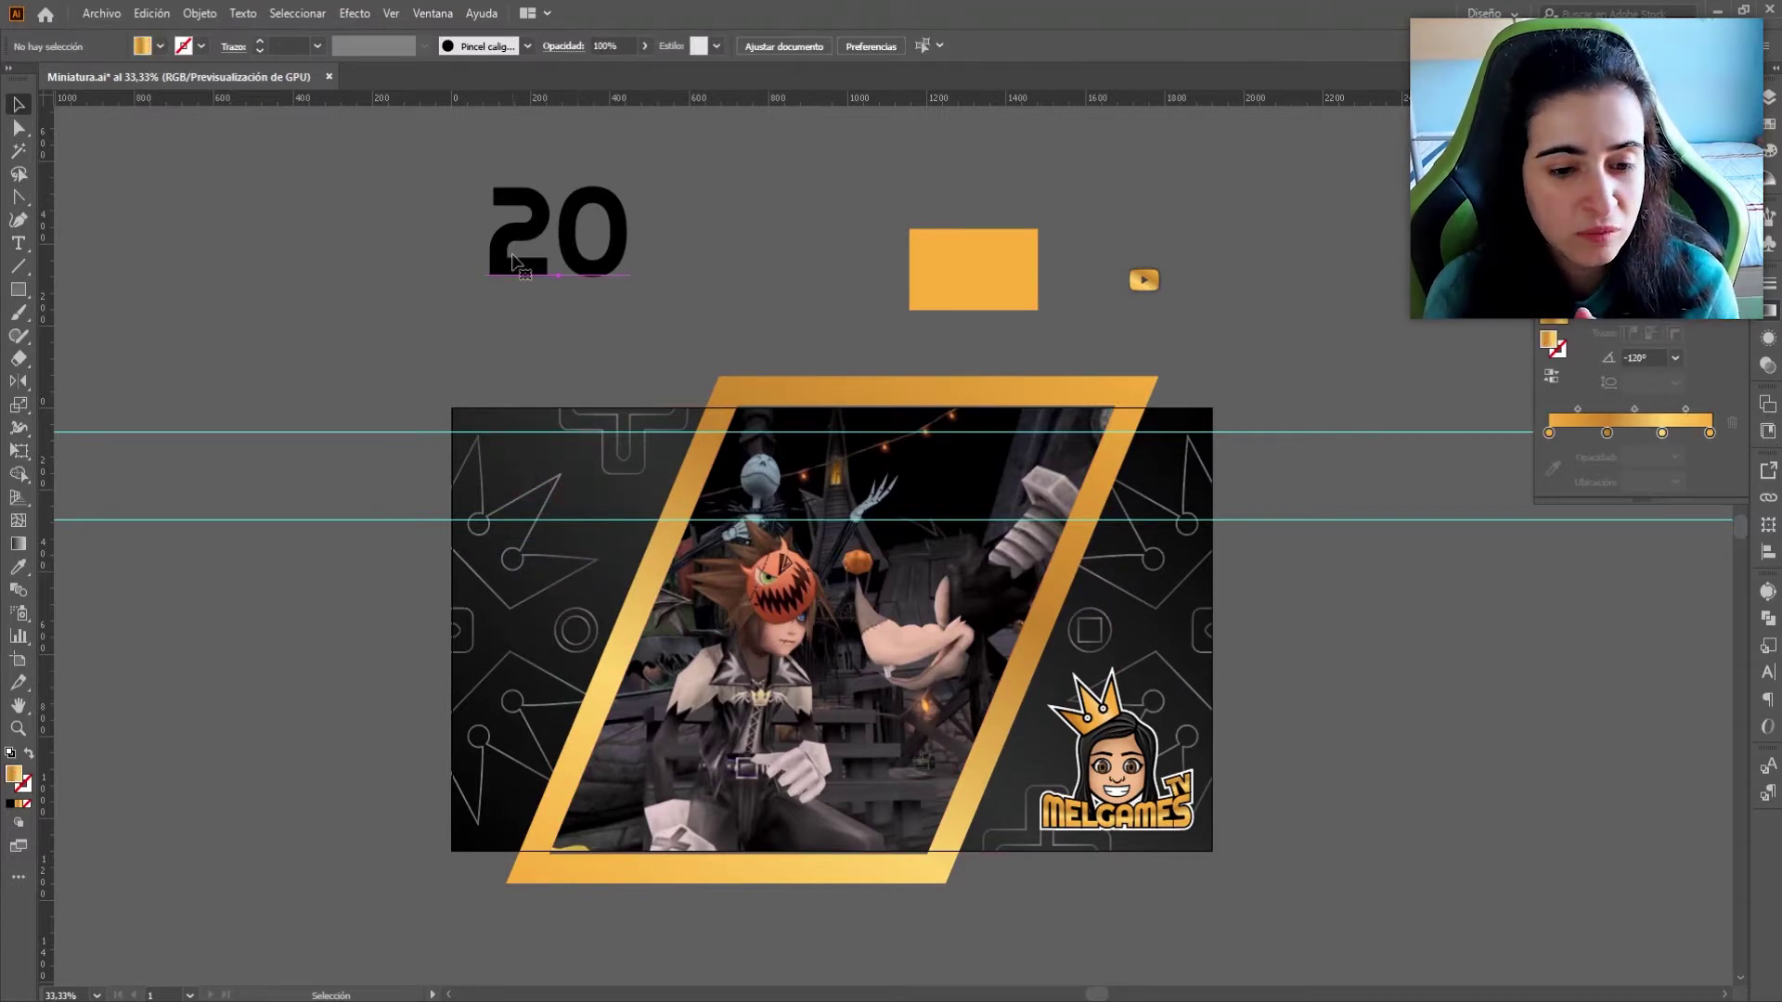
{"action": "left_click_drag", "start_coordinate": [512, 262], "coordinate": [651, 484]}
{"action": "double_click", "coordinate": [560, 464]}
{"action": "type", "text": "6"}
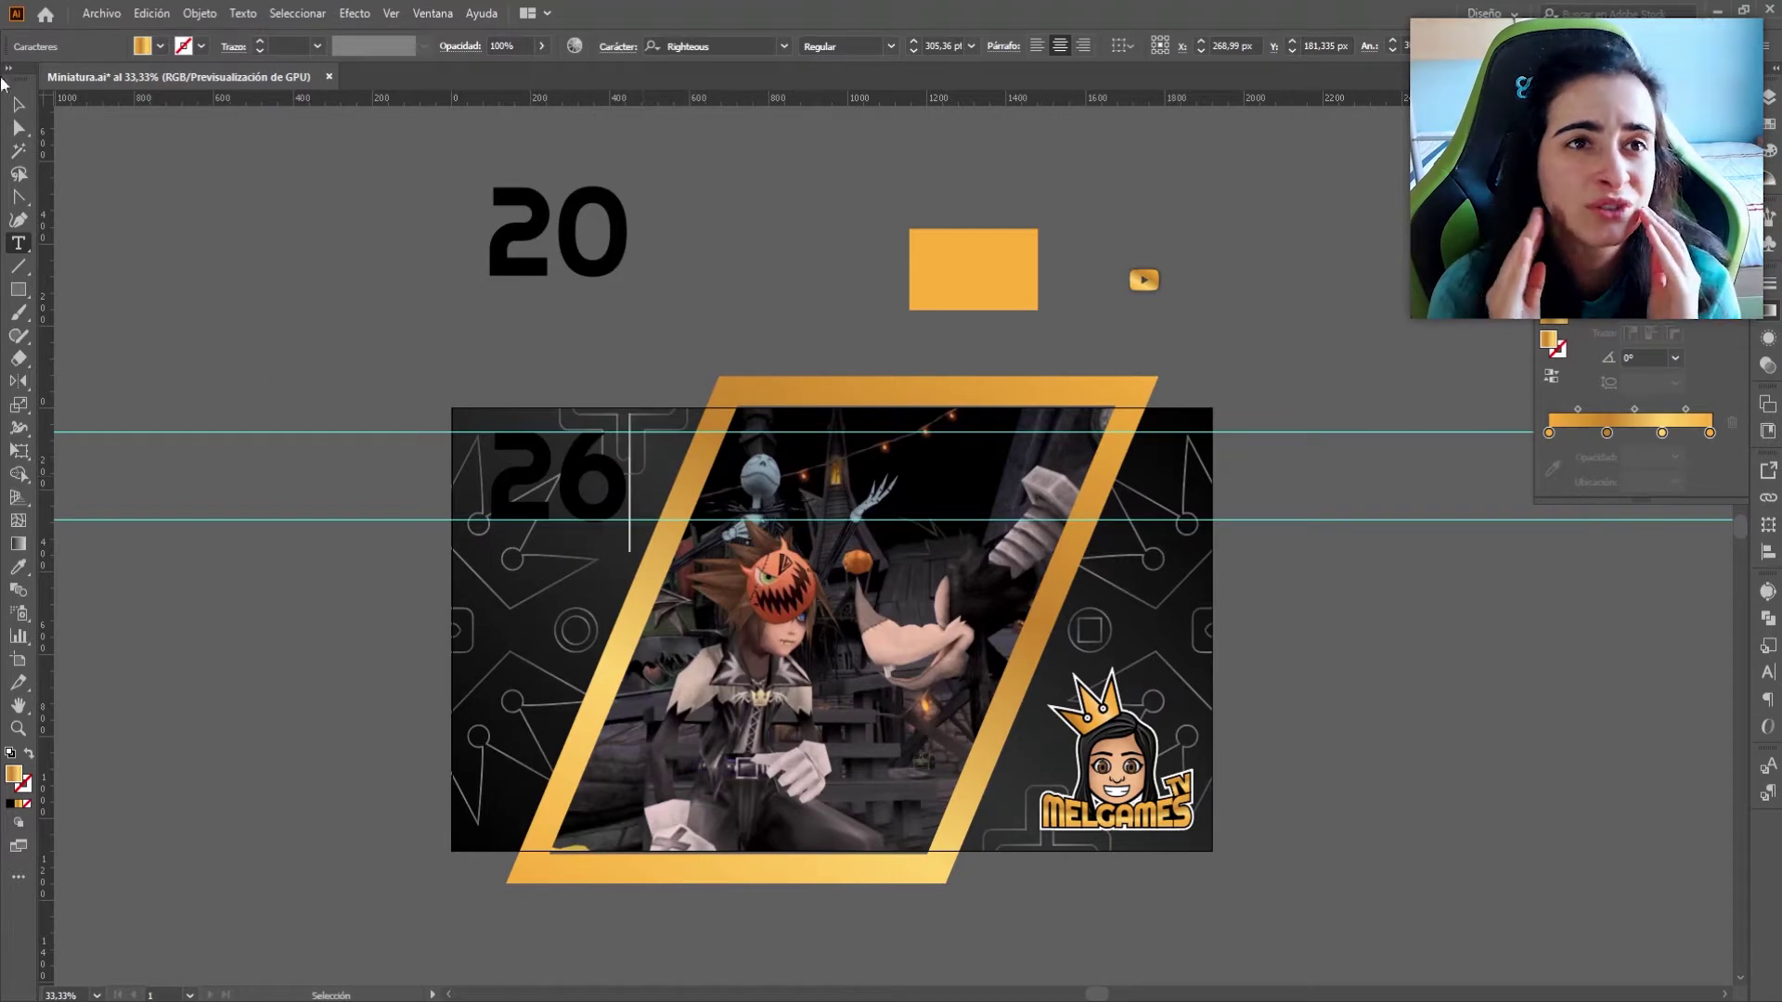
Expand the number 26 text into vector shapes.
{"action": "key", "text": "Escape"}
{"action": "left_click", "coordinate": [200, 13]}
{"action": "left_click", "coordinate": [260, 244]}
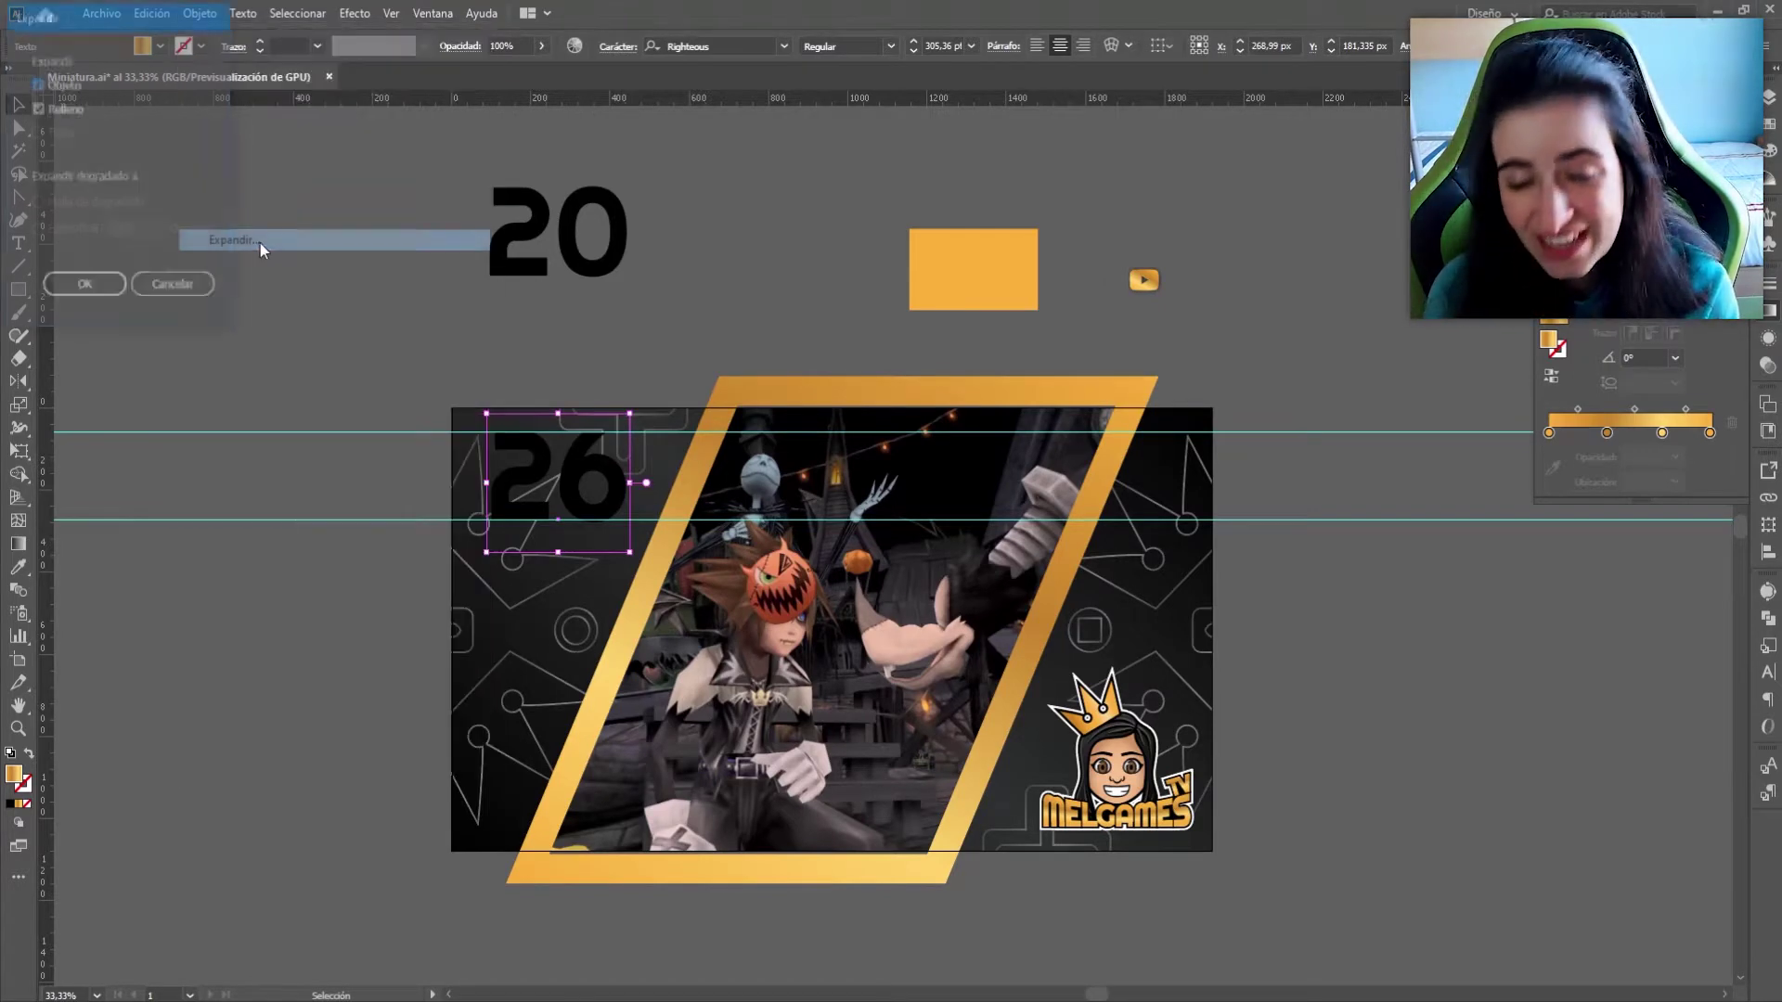
{"action": "key", "text": "Return"}
Fill the number 26 with the gold gradient and set the gradient angle to -120°.
{"action": "left_click", "coordinate": [19, 805]}
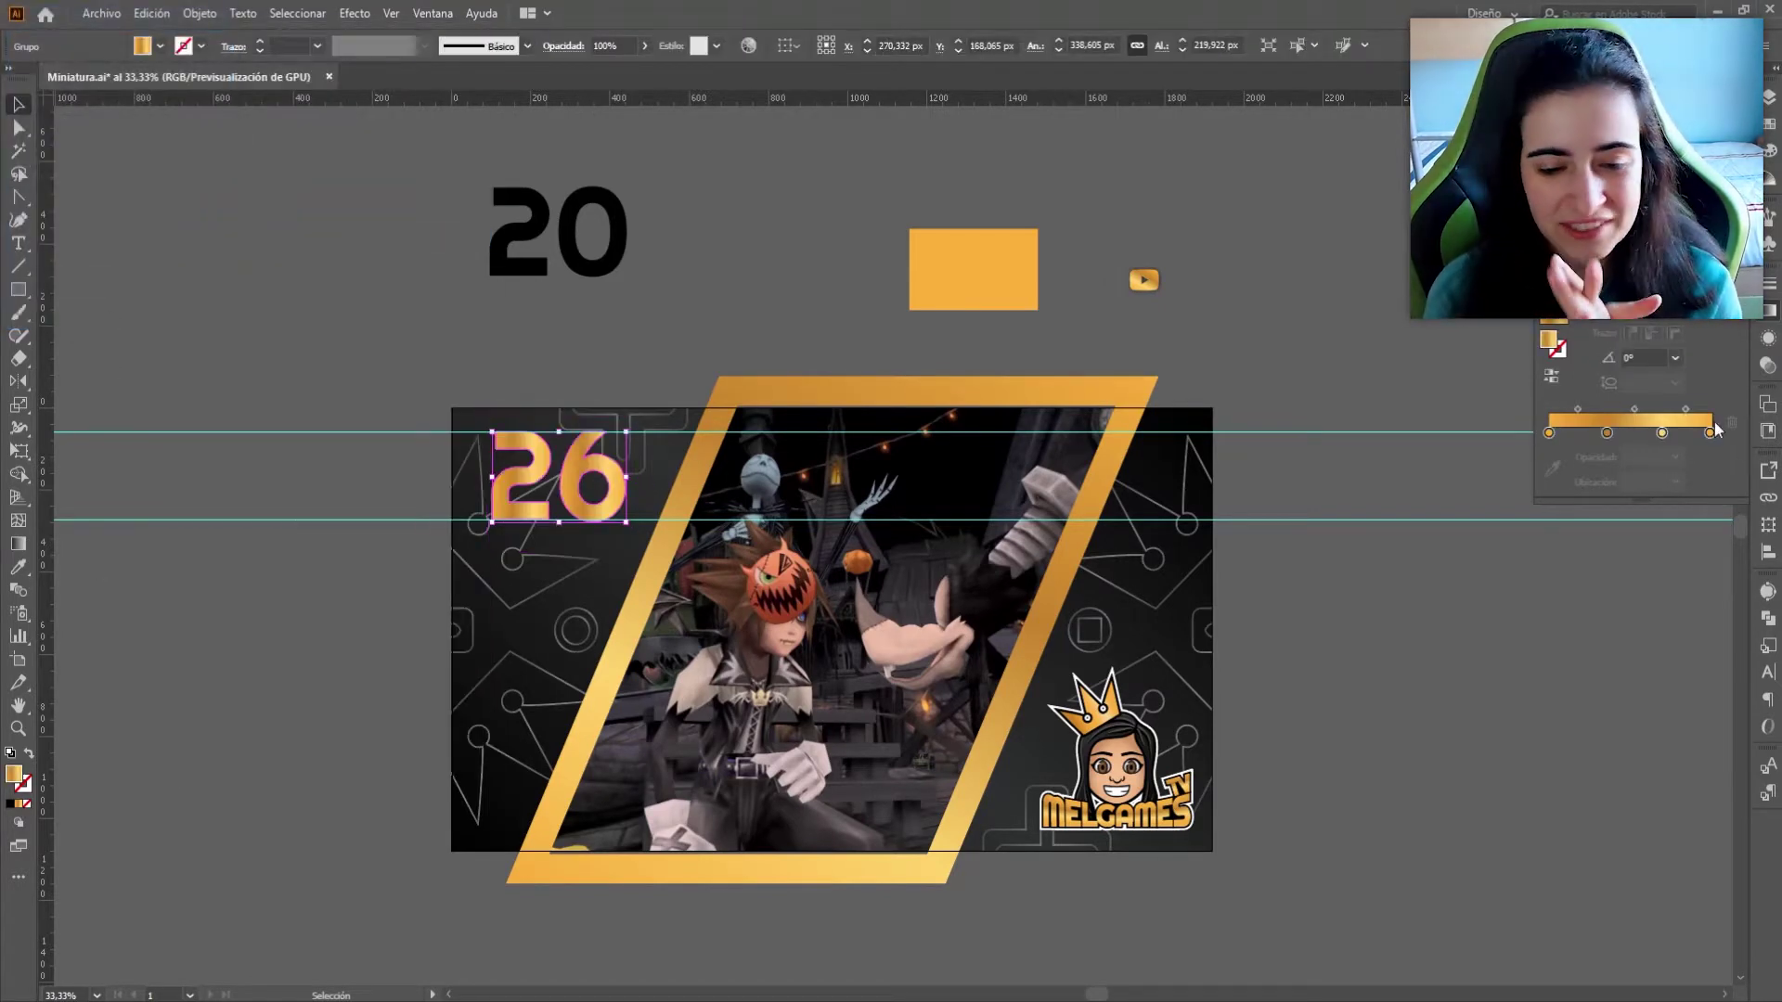
{"action": "left_click", "coordinate": [1675, 358]}
{"action": "left_click", "coordinate": [1693, 649]}
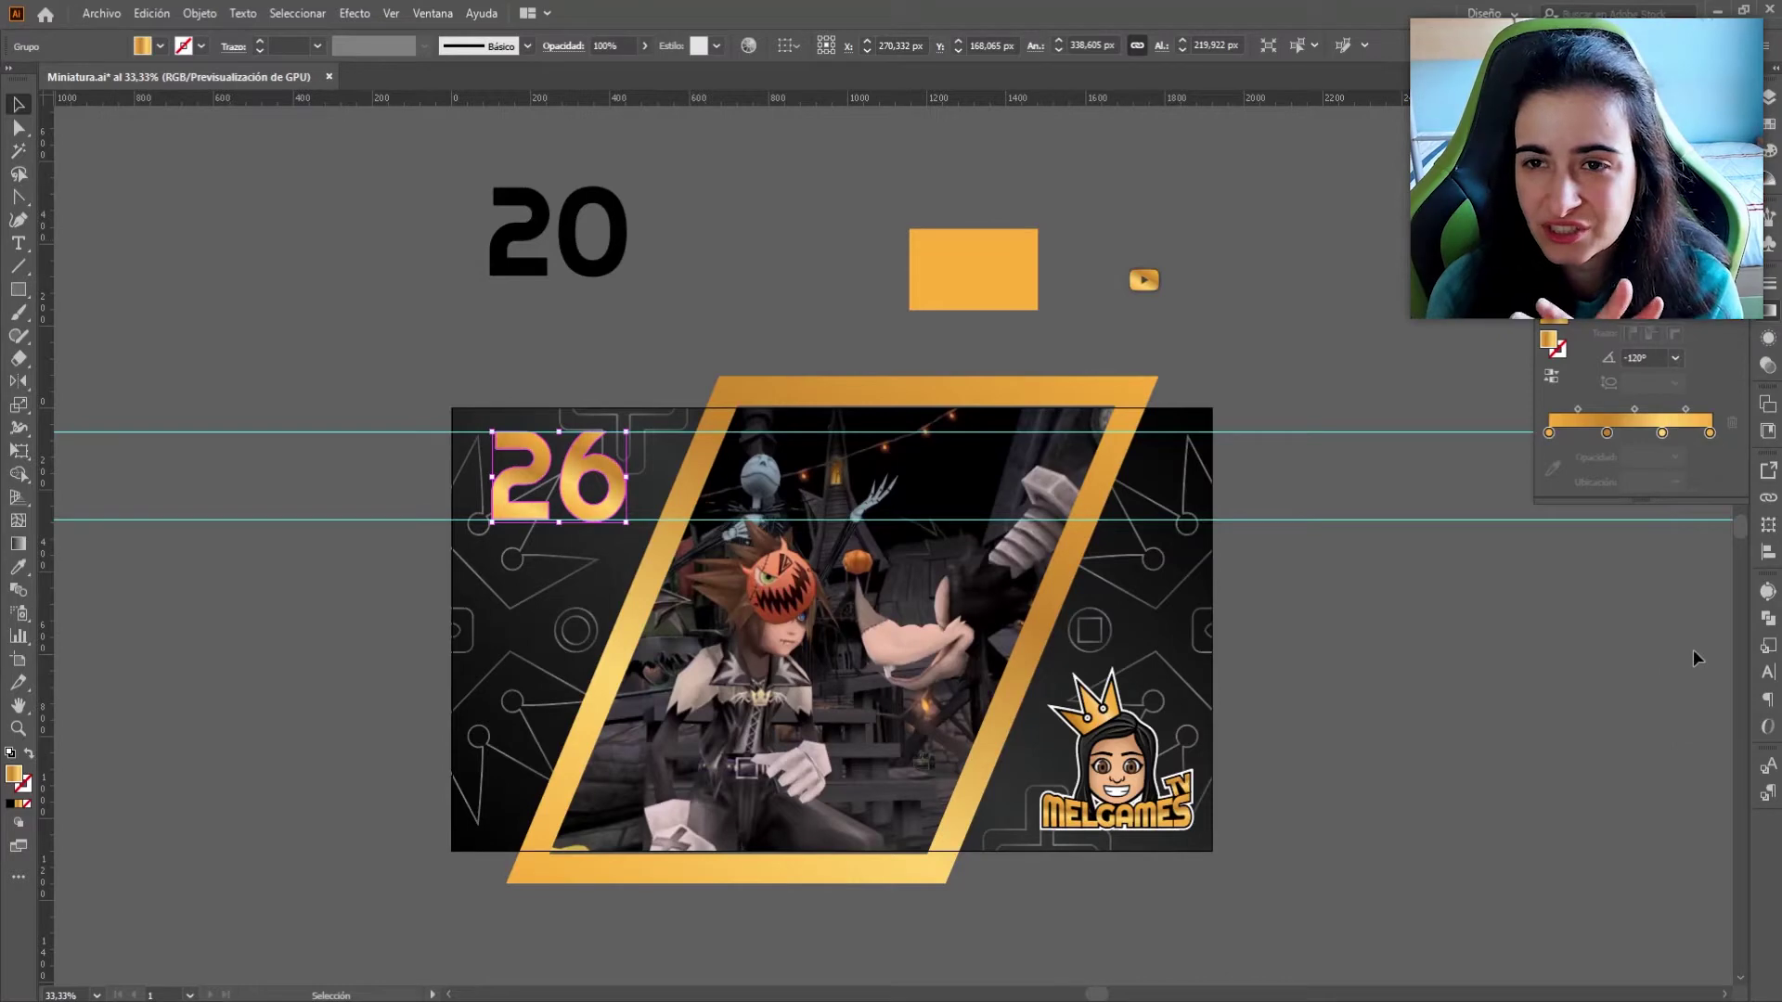
{"action": "left_click", "coordinate": [1286, 692]}
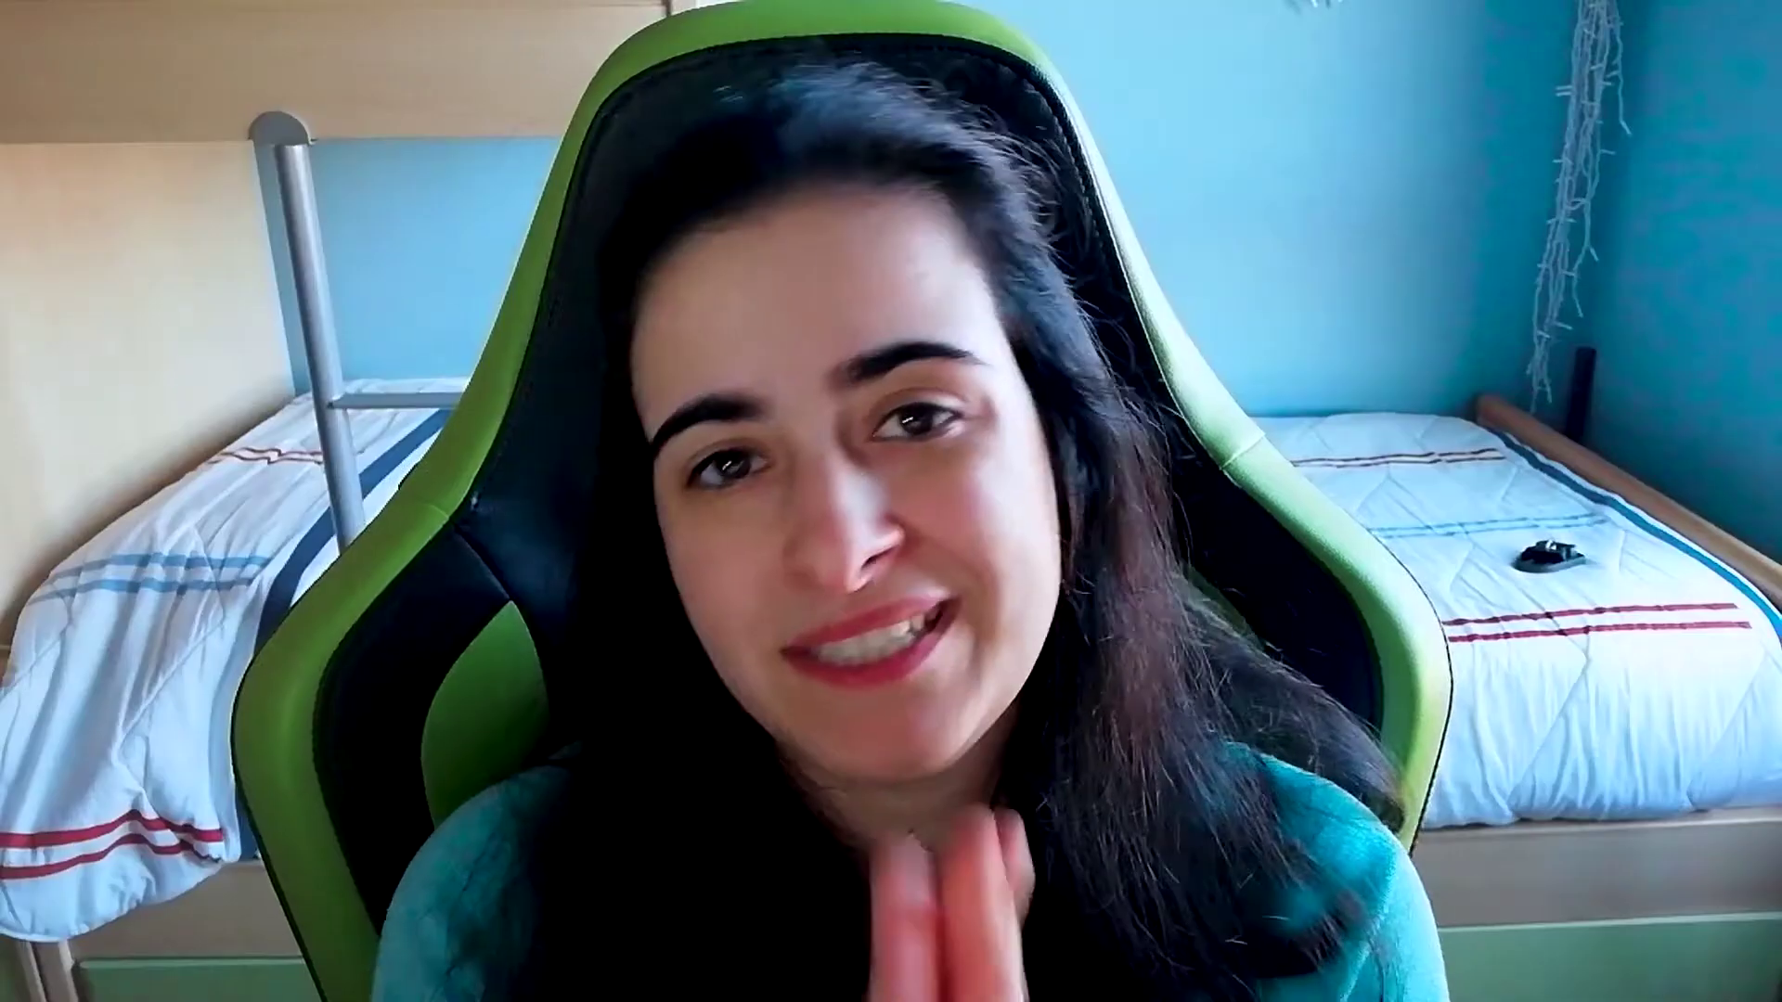